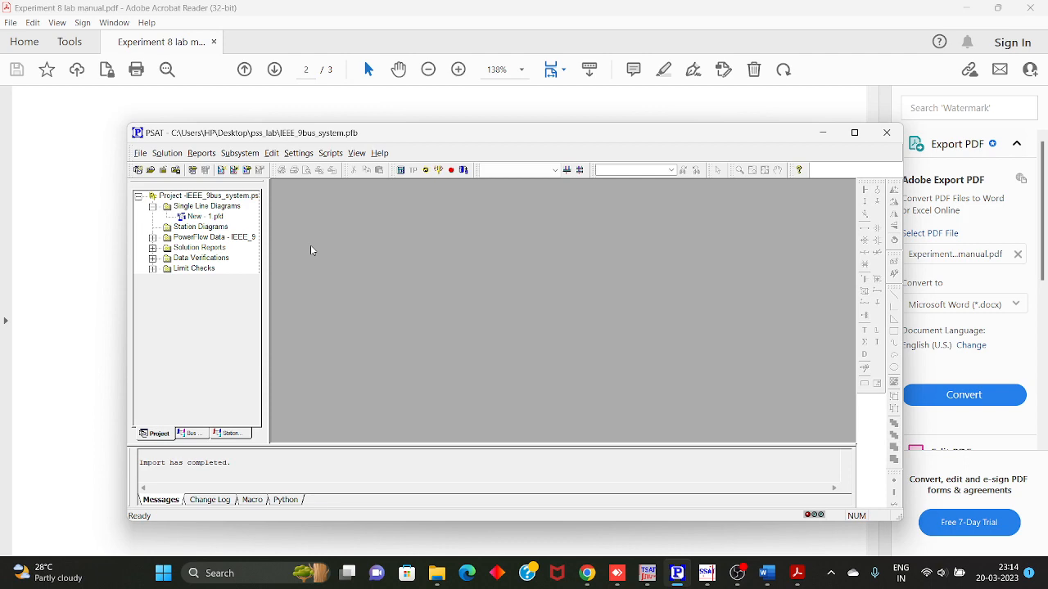
Open the properties of the ACBus2 generator from the Generator table of the power flow data.
{"action": "left_click", "coordinate": [852, 134]}
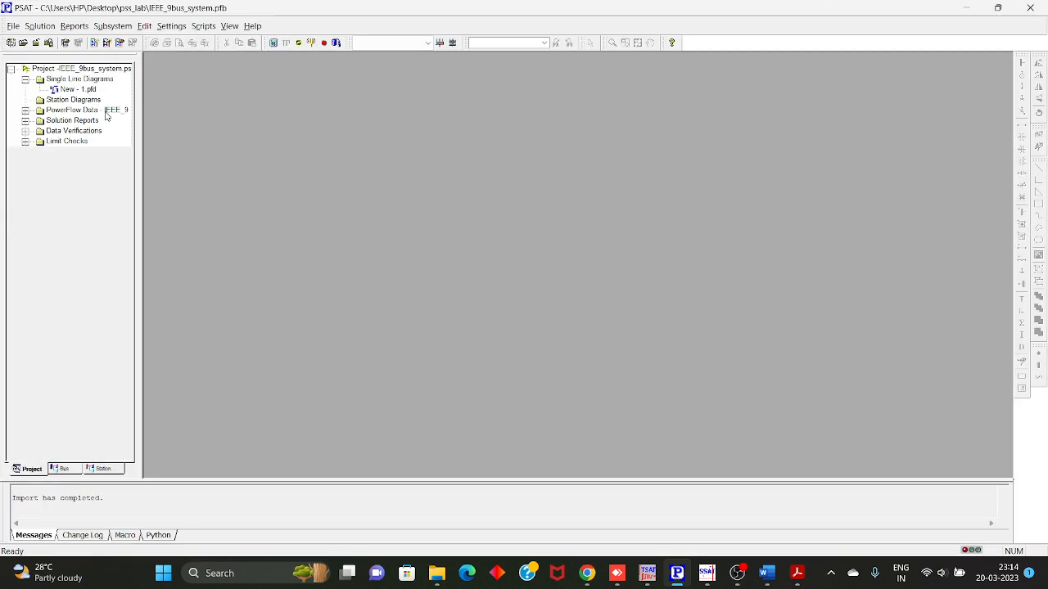
{"action": "left_click", "coordinate": [26, 111]}
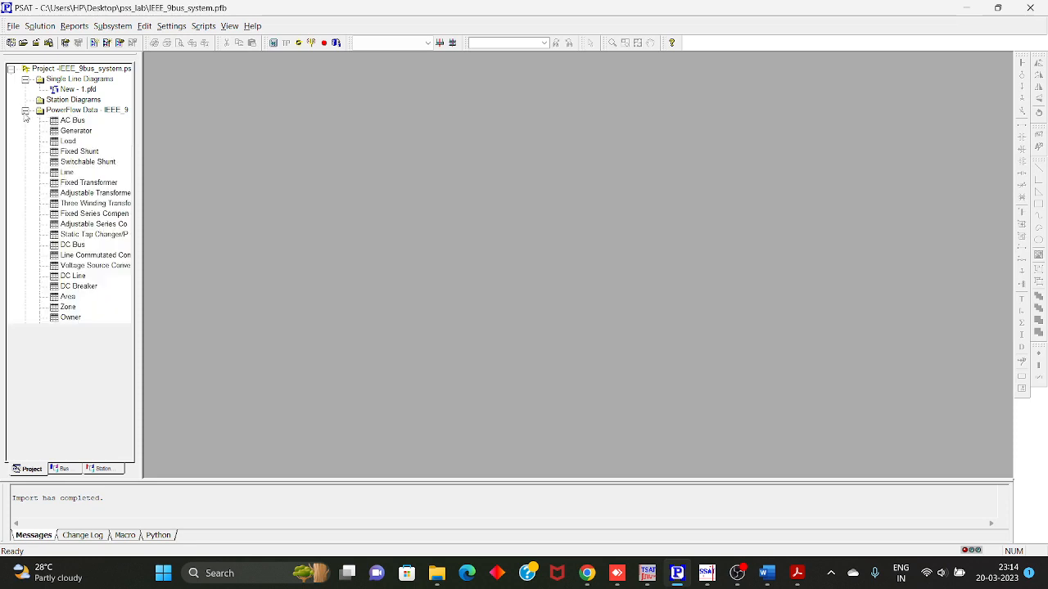
{"action": "double_click", "coordinate": [81, 132]}
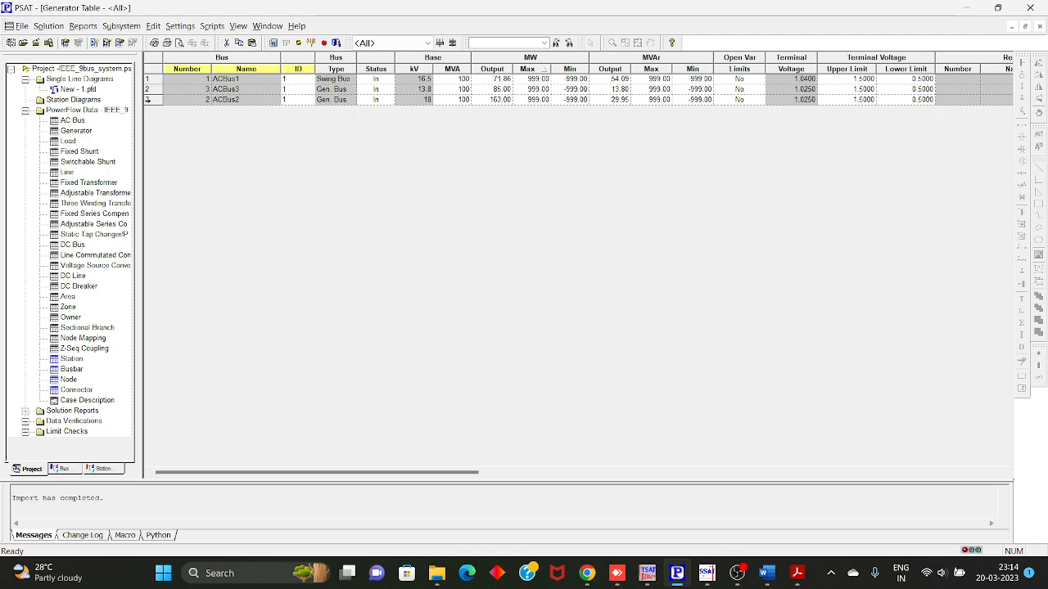
{"action": "left_click", "coordinate": [148, 99]}
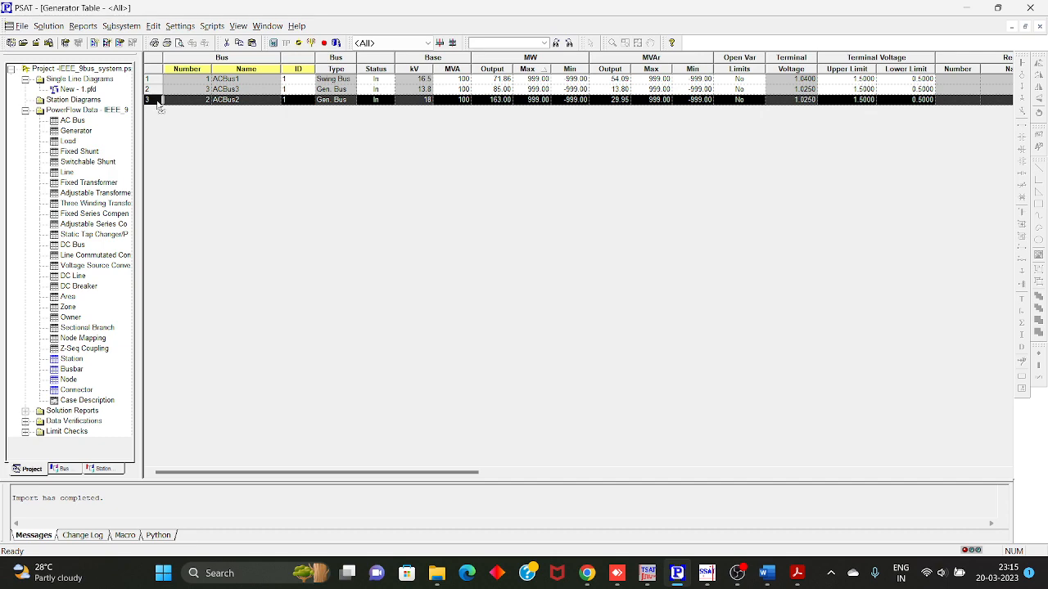
{"action": "double_click", "coordinate": [158, 102]}
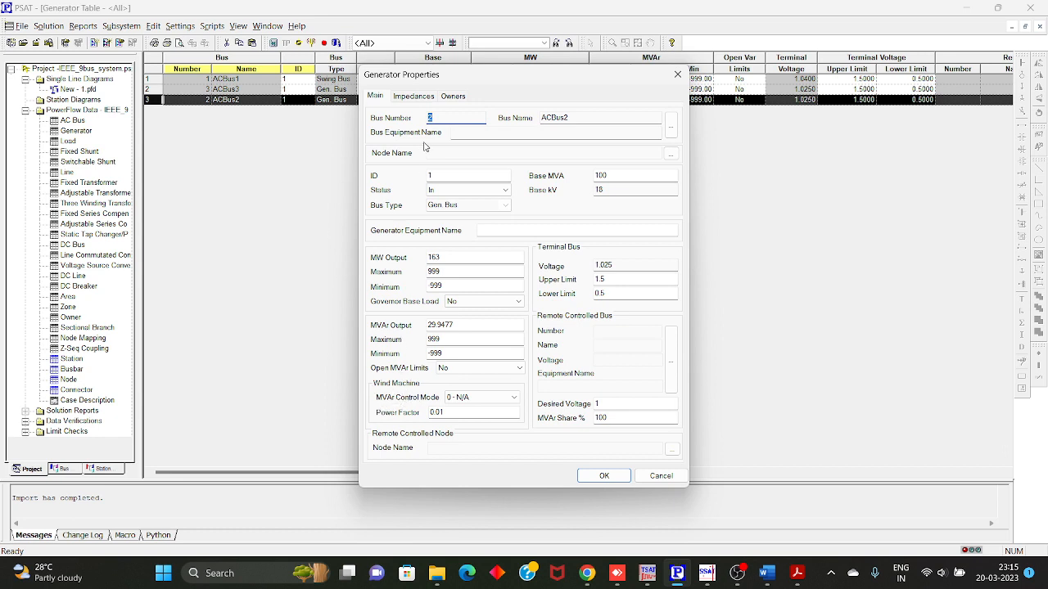
{"action": "left_click_drag", "start_coordinate": [449, 75], "coordinate": [395, 30]}
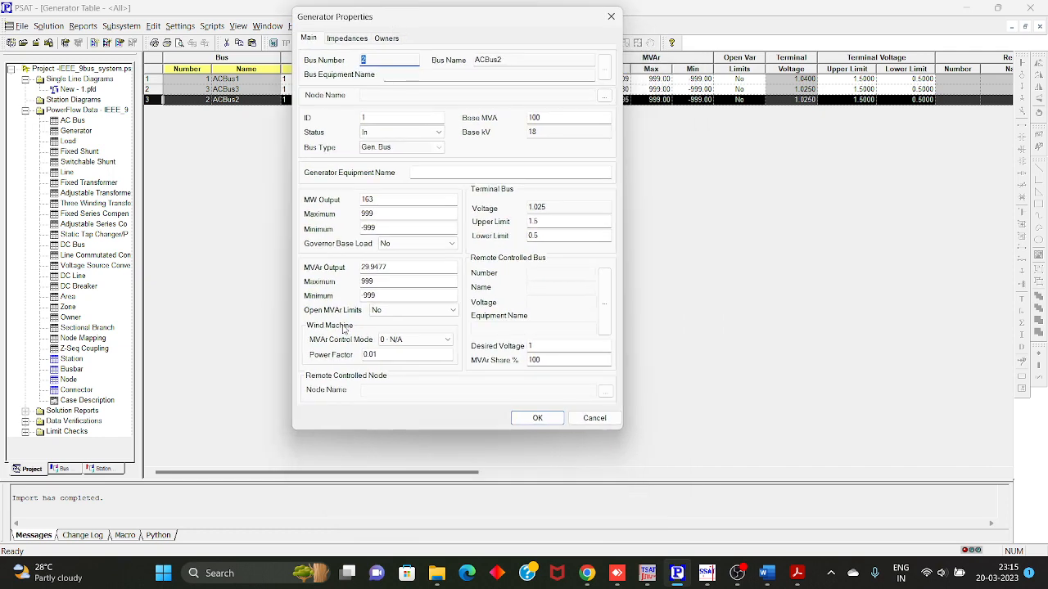
Set the ACBus2 generator's wind machine MVAr control mode to 3 - Fixed and its power factor to 1.
{"action": "left_click", "coordinate": [408, 342]}
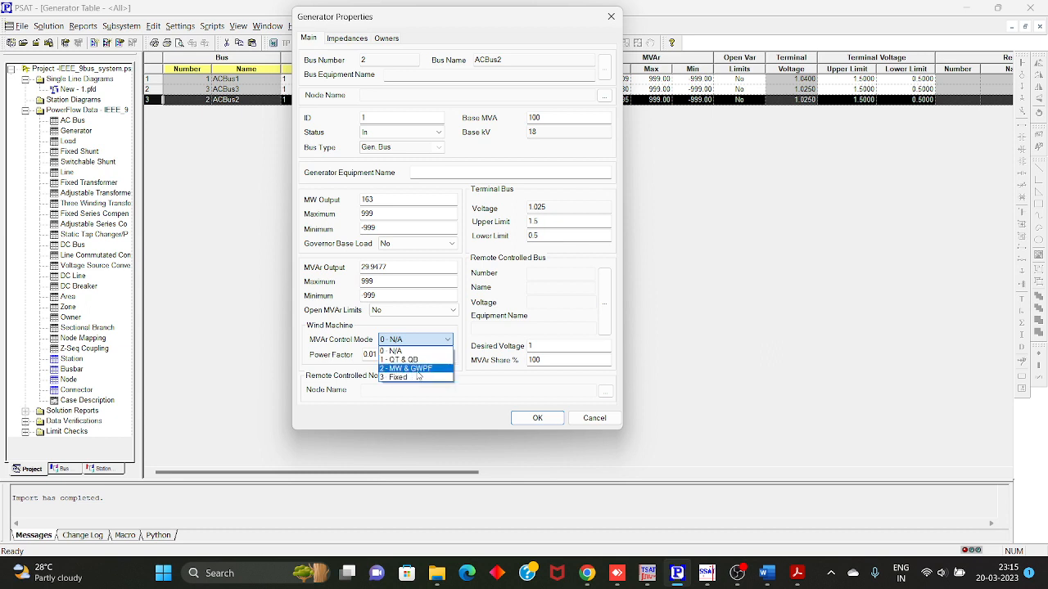
{"action": "left_click", "coordinate": [432, 377]}
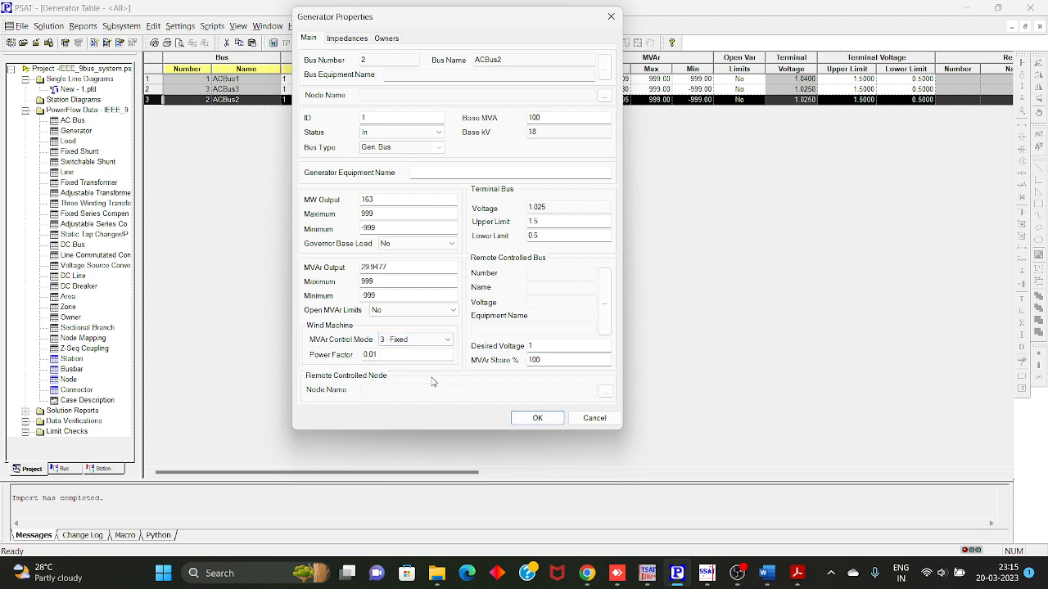
{"action": "left_click", "coordinate": [386, 354]}
{"action": "double_click", "coordinate": [383, 355]}
{"action": "type", "text": "1"}
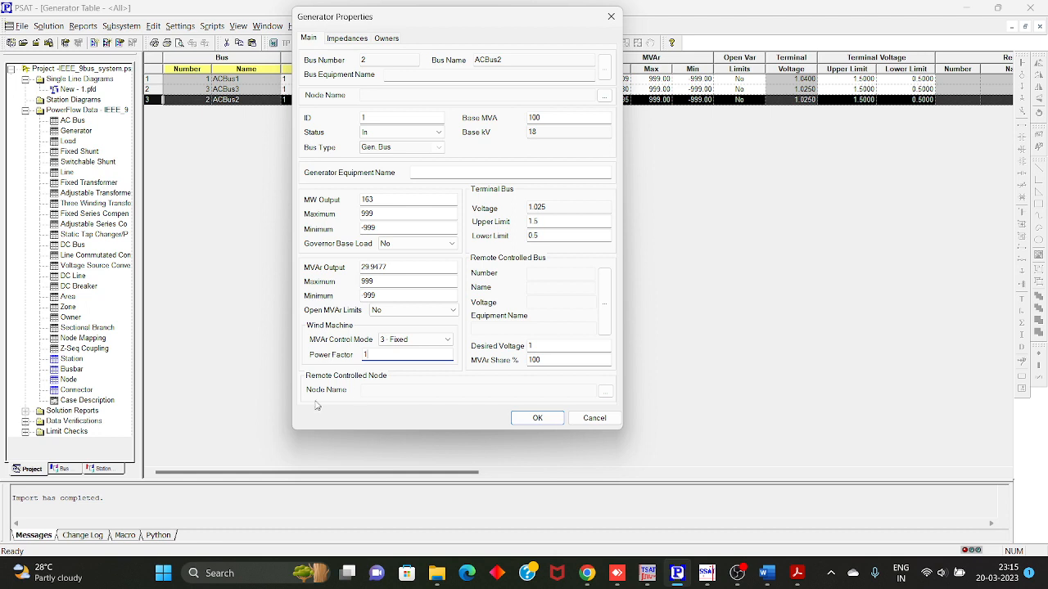
{"action": "left_click", "coordinate": [536, 418]}
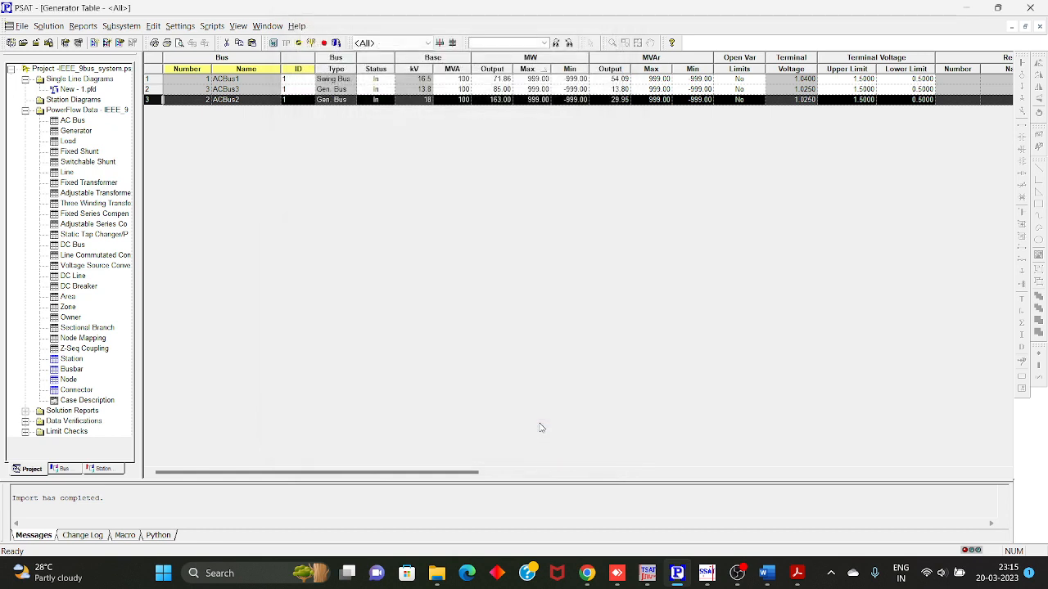
Solve the power flow and enlarge the message area to show the iteration log.
{"action": "left_click", "coordinate": [50, 27]}
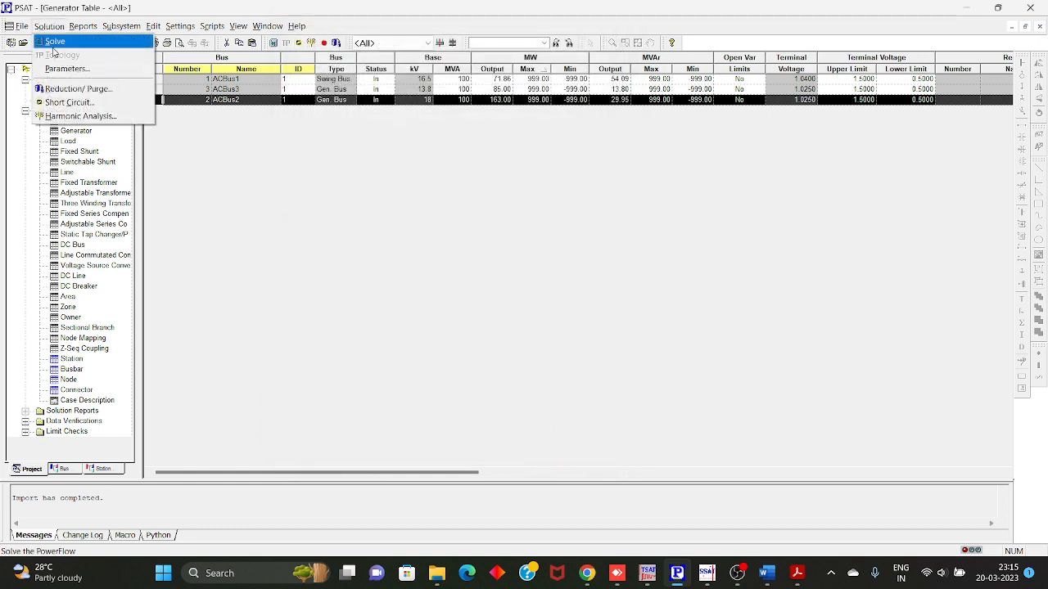
{"action": "left_click", "coordinate": [57, 45]}
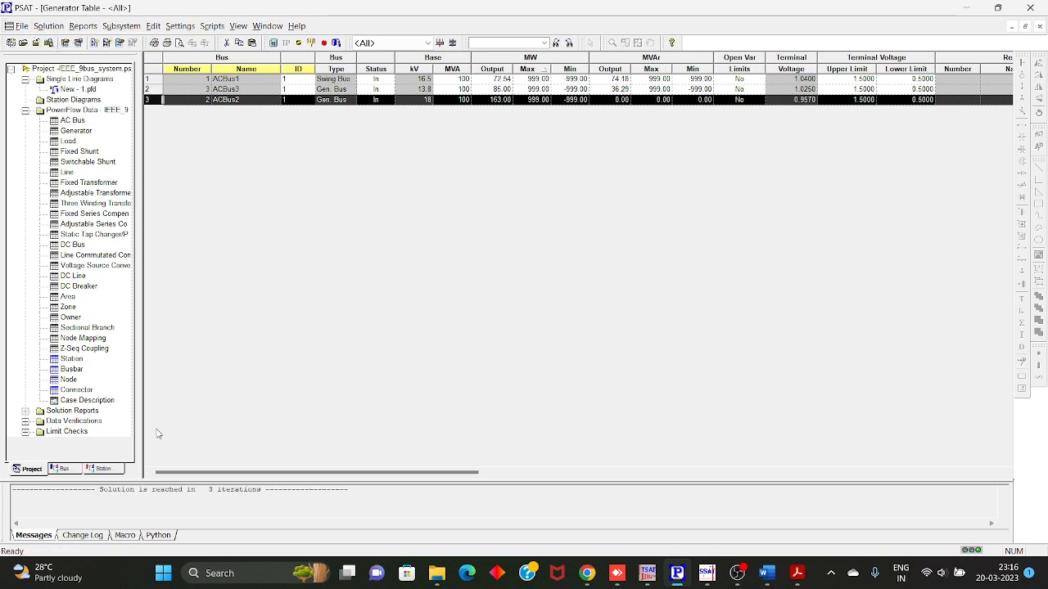
{"action": "left_click_drag", "start_coordinate": [208, 481], "coordinate": [203, 344]}
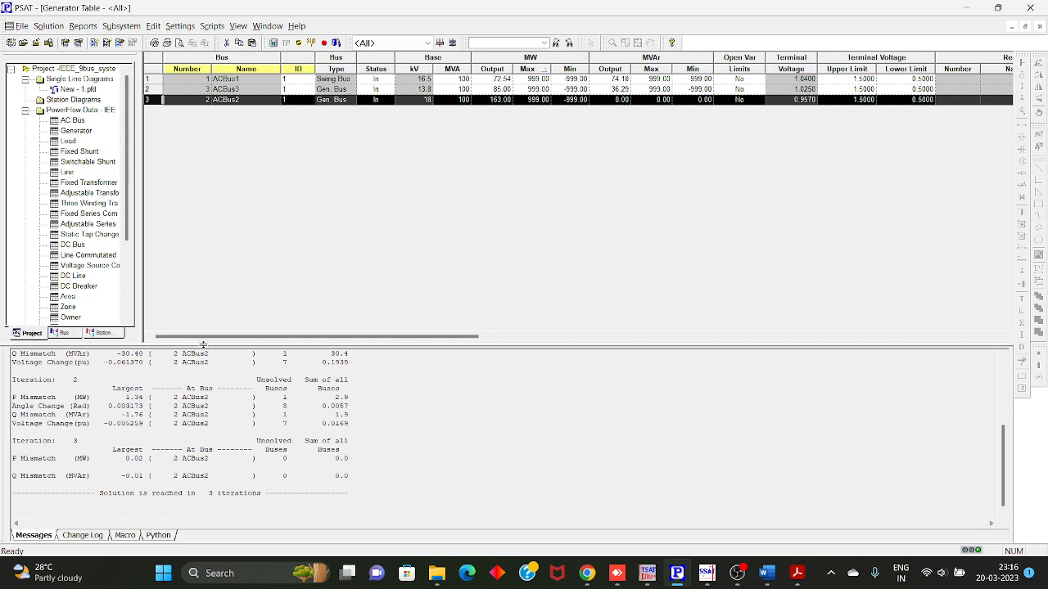
Save the power flow and the project, including all modified files.
{"action": "left_click", "coordinate": [18, 25]}
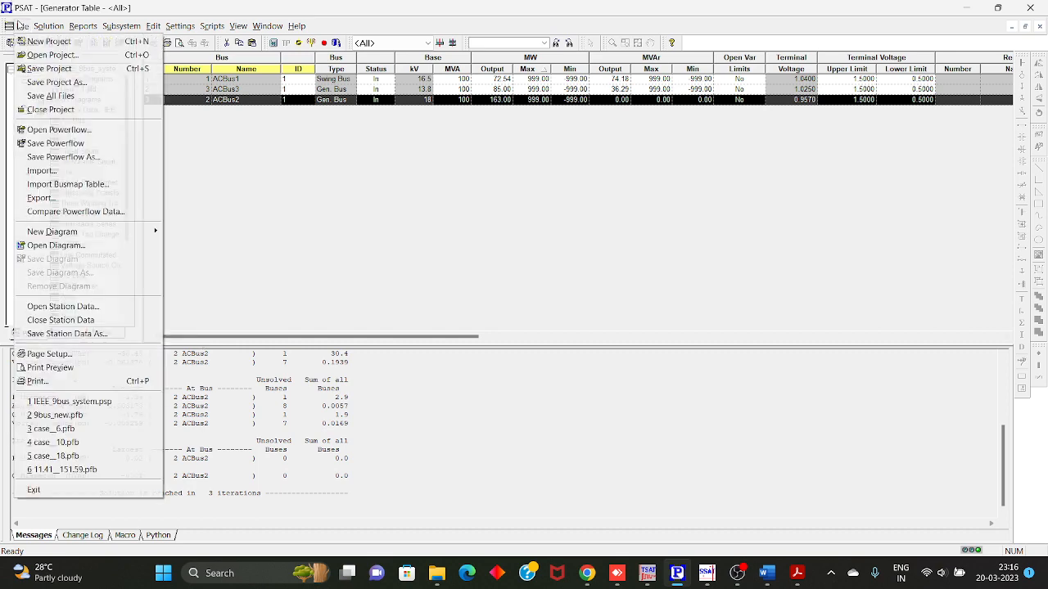
{"action": "left_click", "coordinate": [46, 144]}
{"action": "left_click", "coordinate": [18, 25]}
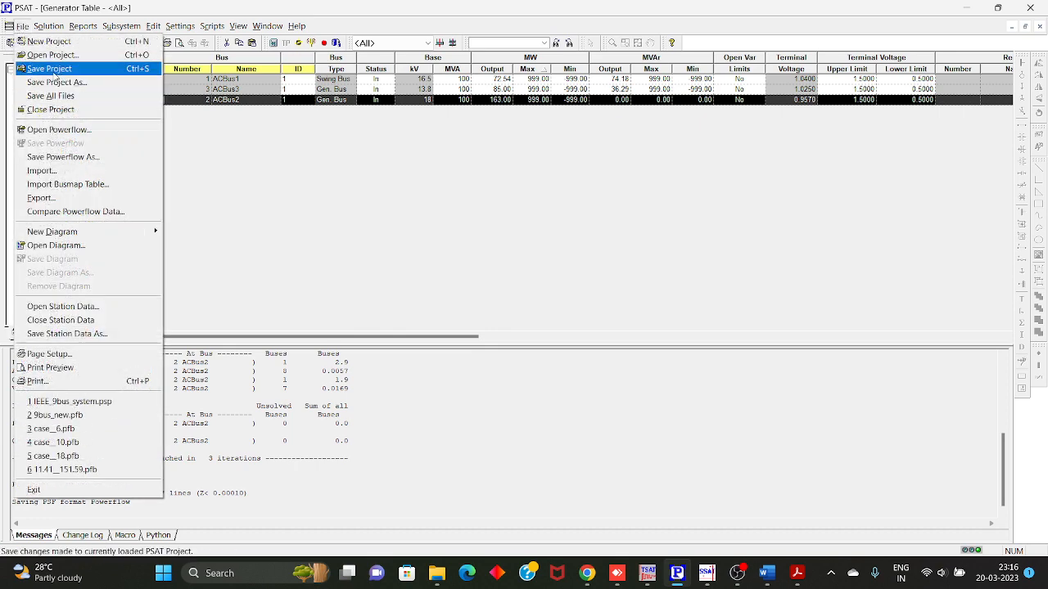
{"action": "left_click", "coordinate": [53, 72]}
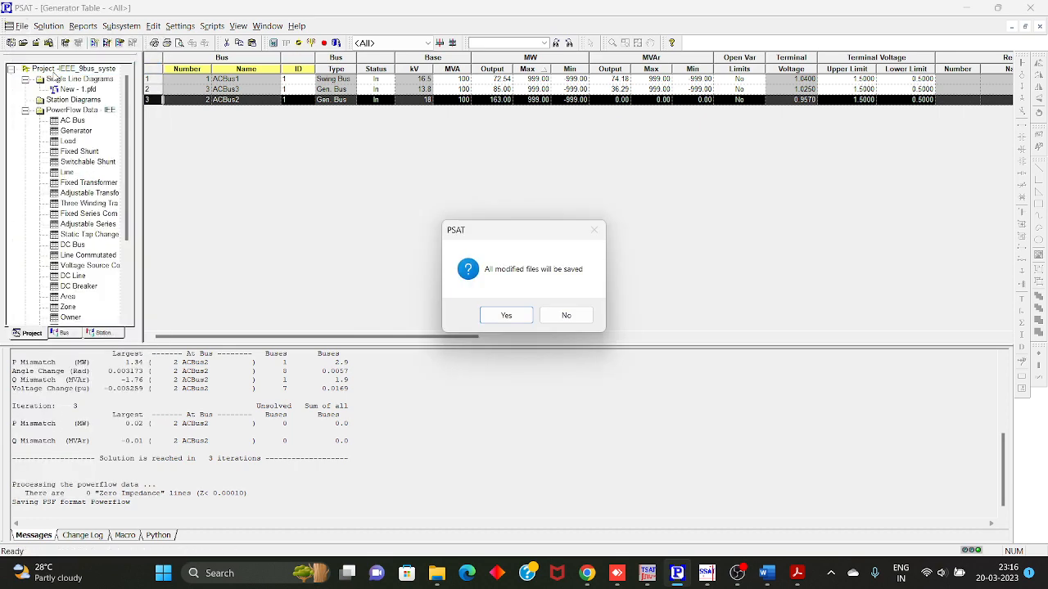
{"action": "left_click", "coordinate": [504, 315]}
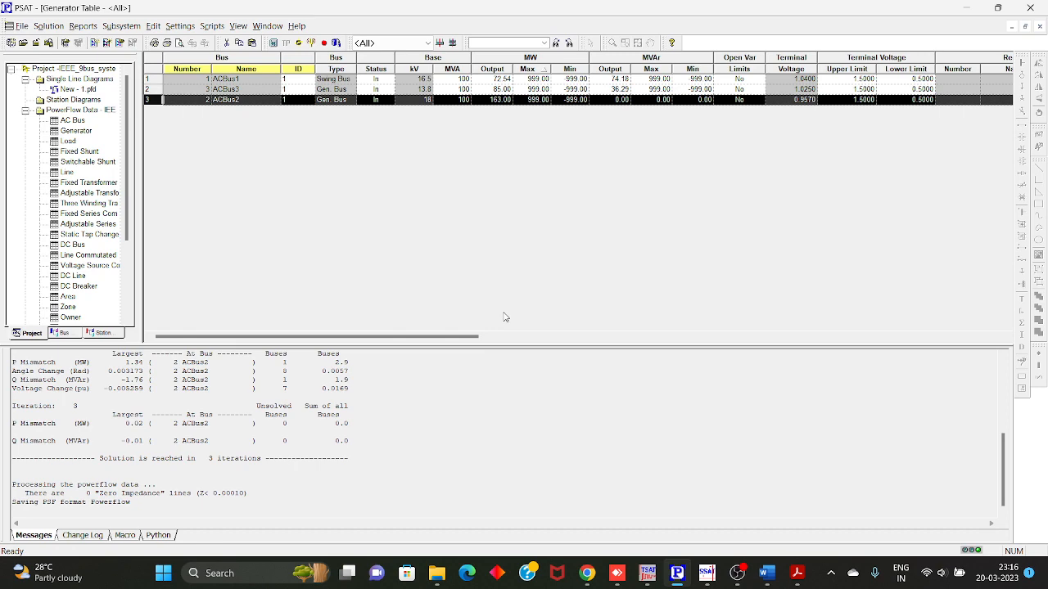
Switch to TSAT and open the powerflow data settings of the Base Scenario.
{"action": "left_click", "coordinate": [647, 572]}
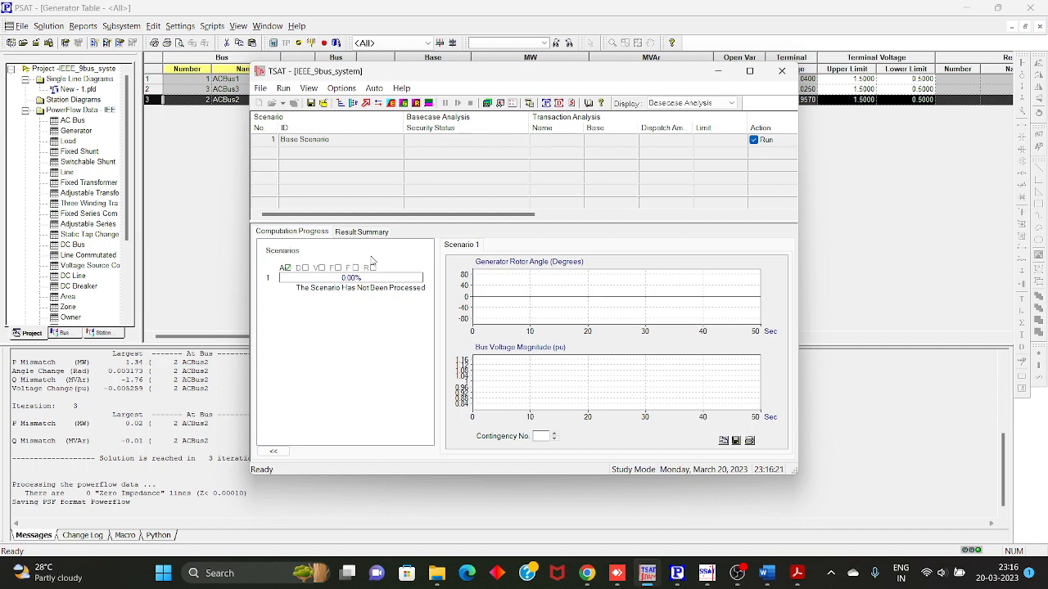
{"action": "left_click", "coordinate": [749, 70]}
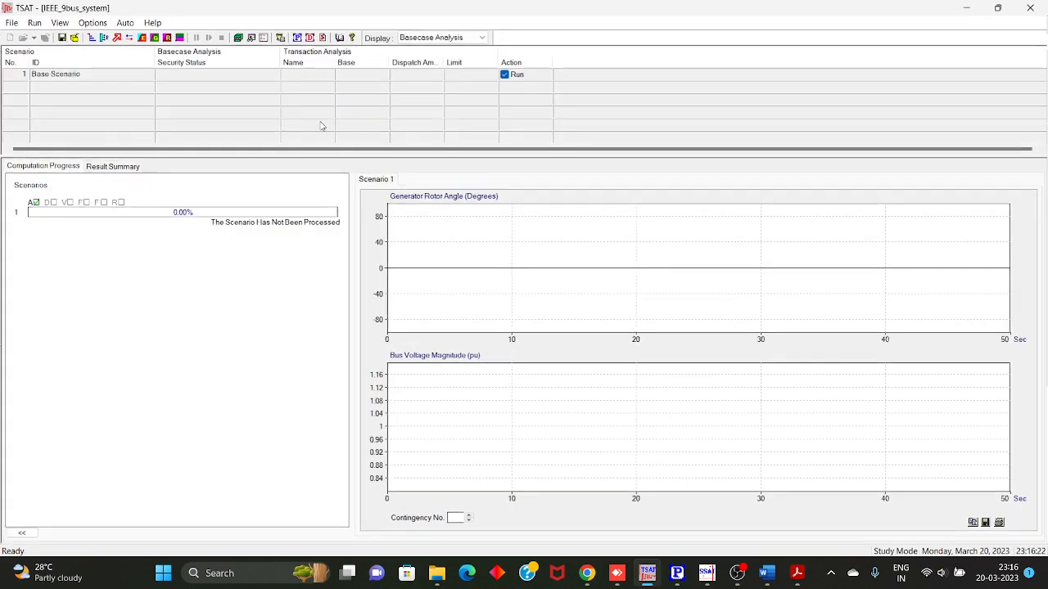
{"action": "double_click", "coordinate": [73, 75]}
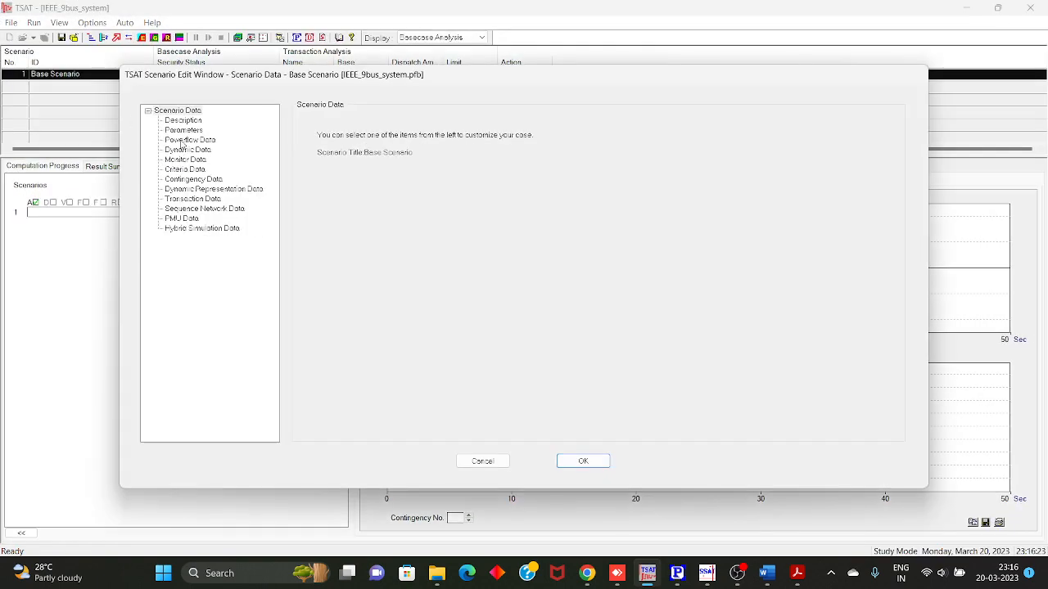
{"action": "left_click", "coordinate": [188, 140]}
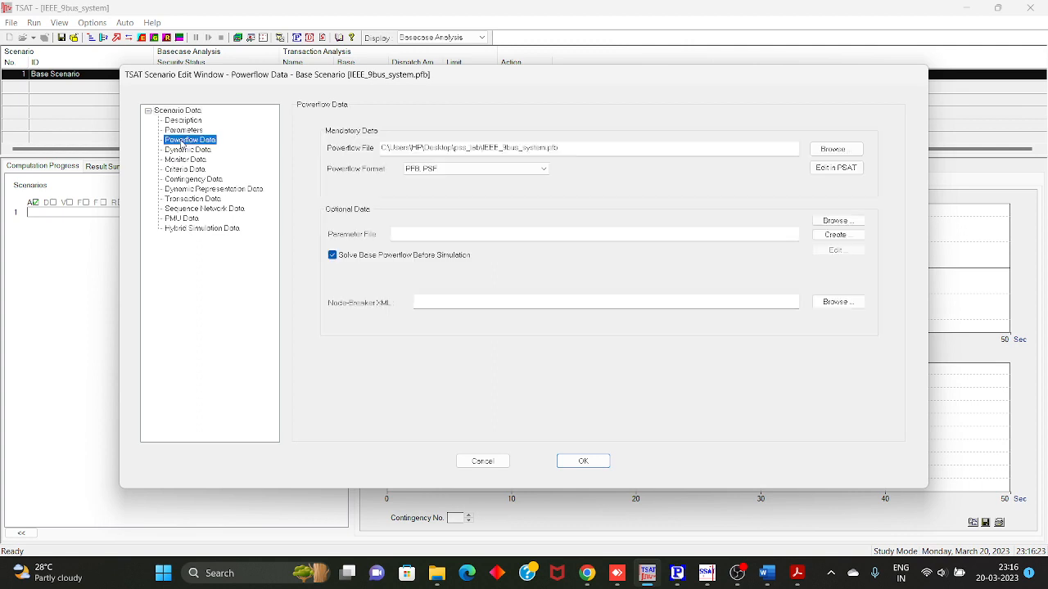
Try to open the scenario's powerflow file IEEE_9bus_system.pfb for editing in PSAT, using the existing project file.
{"action": "left_click", "coordinate": [834, 149]}
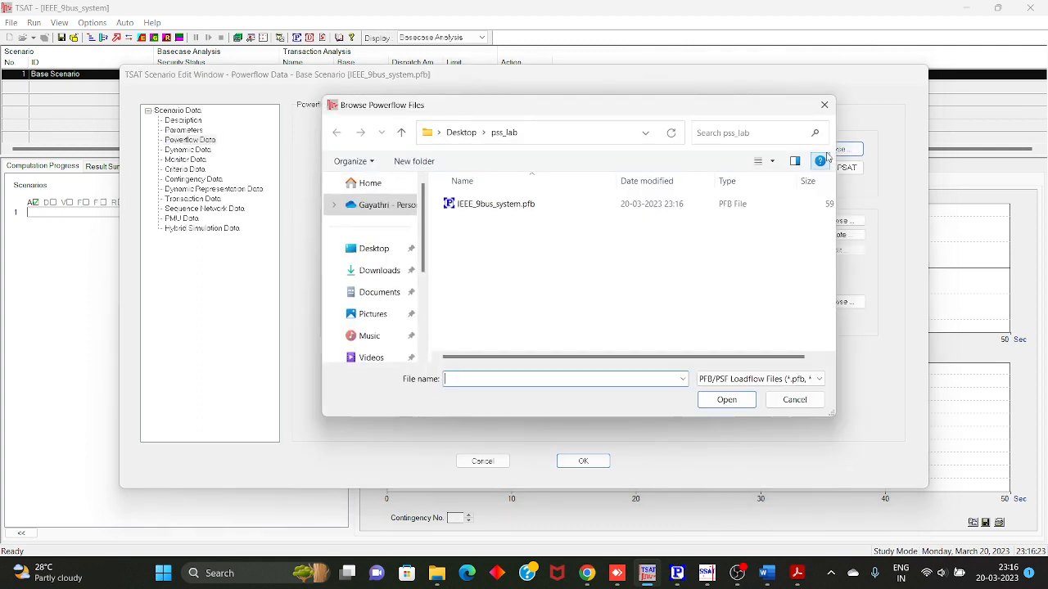
{"action": "left_click", "coordinate": [778, 401]}
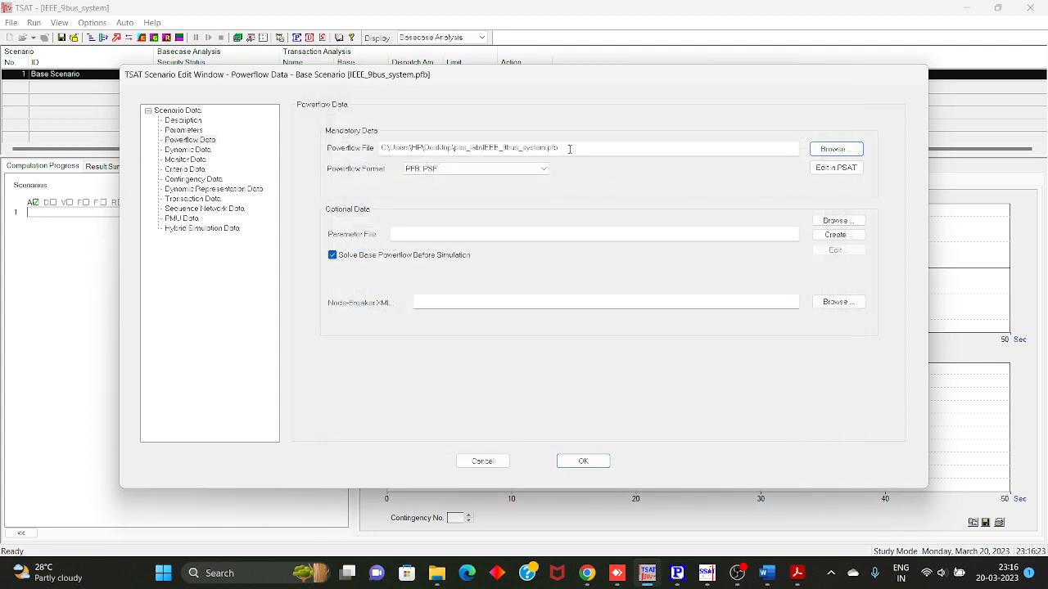
{"action": "left_click", "coordinate": [821, 171]}
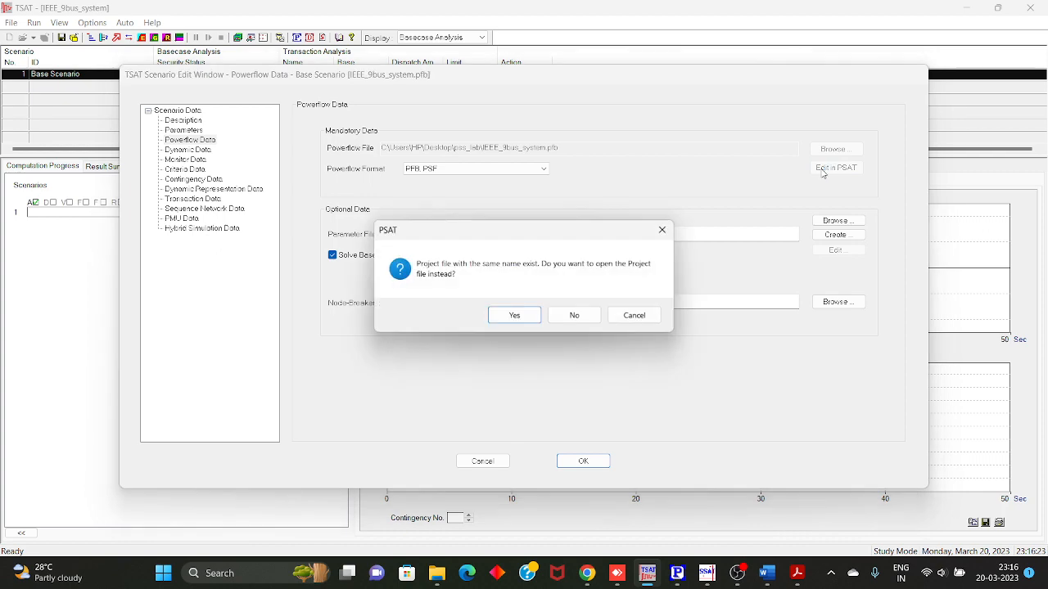
{"action": "left_click", "coordinate": [491, 318]}
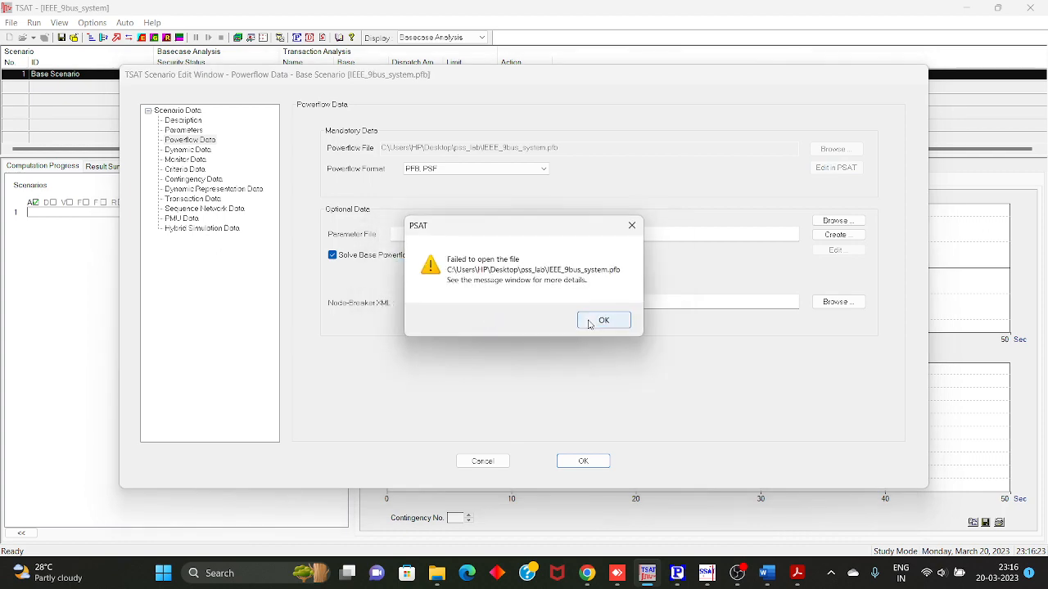
{"action": "left_click", "coordinate": [590, 321]}
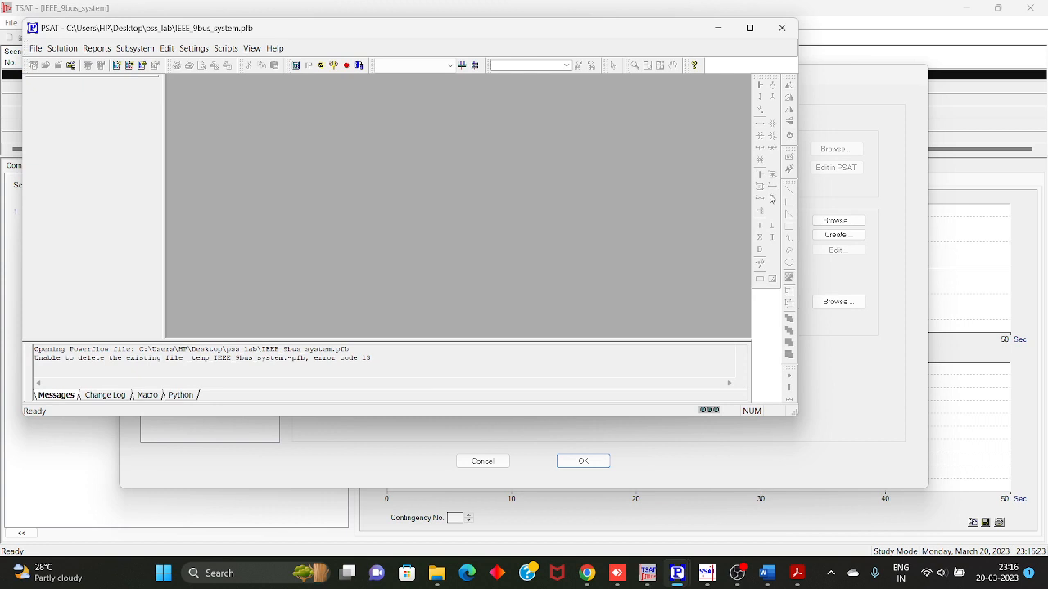
{"action": "left_click", "coordinate": [36, 48]}
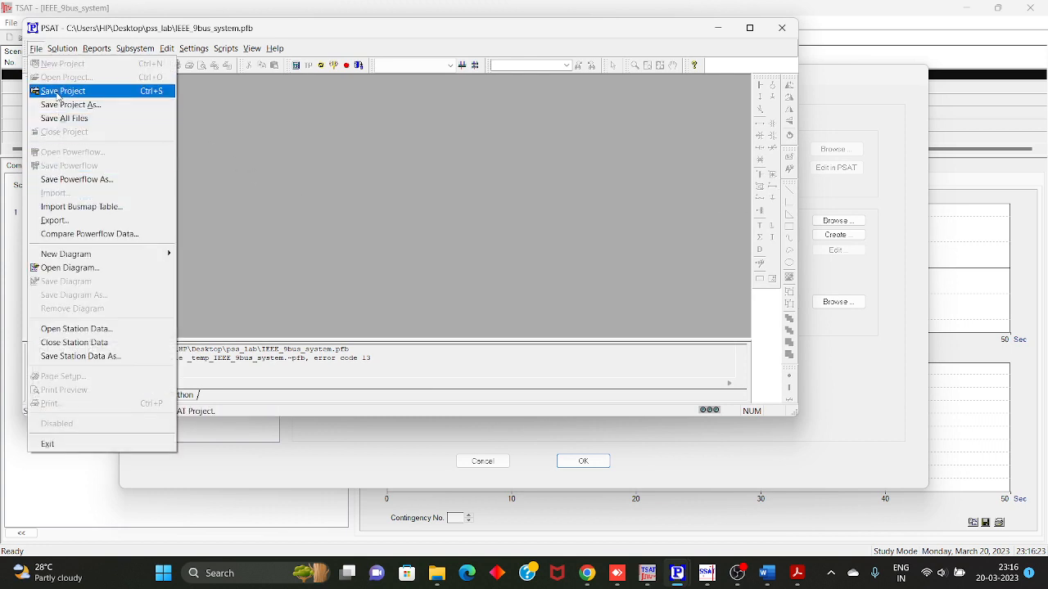
{"action": "left_click", "coordinate": [57, 92]}
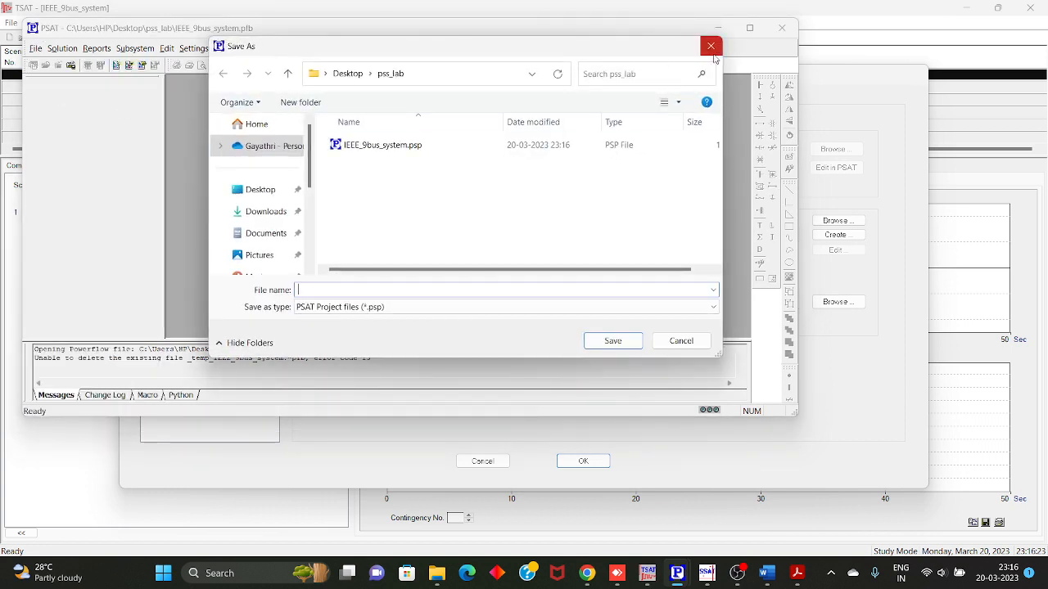
{"action": "left_click", "coordinate": [777, 42]}
{"action": "left_click", "coordinate": [778, 35]}
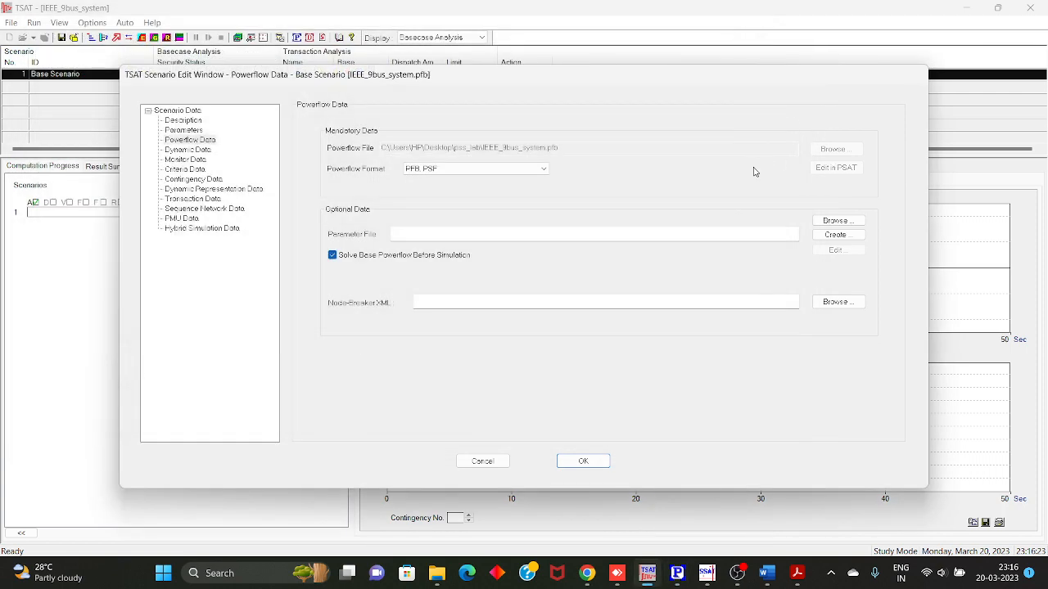
Try to open the dynamic data settings of the Base Scenario.
{"action": "left_click", "coordinate": [197, 150]}
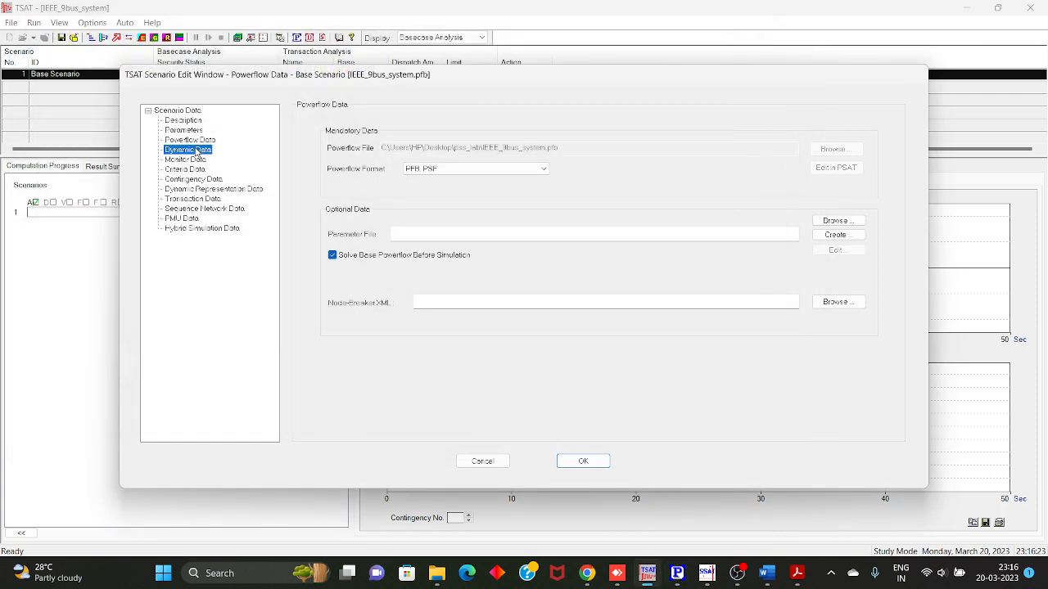
{"action": "left_click", "coordinate": [581, 316]}
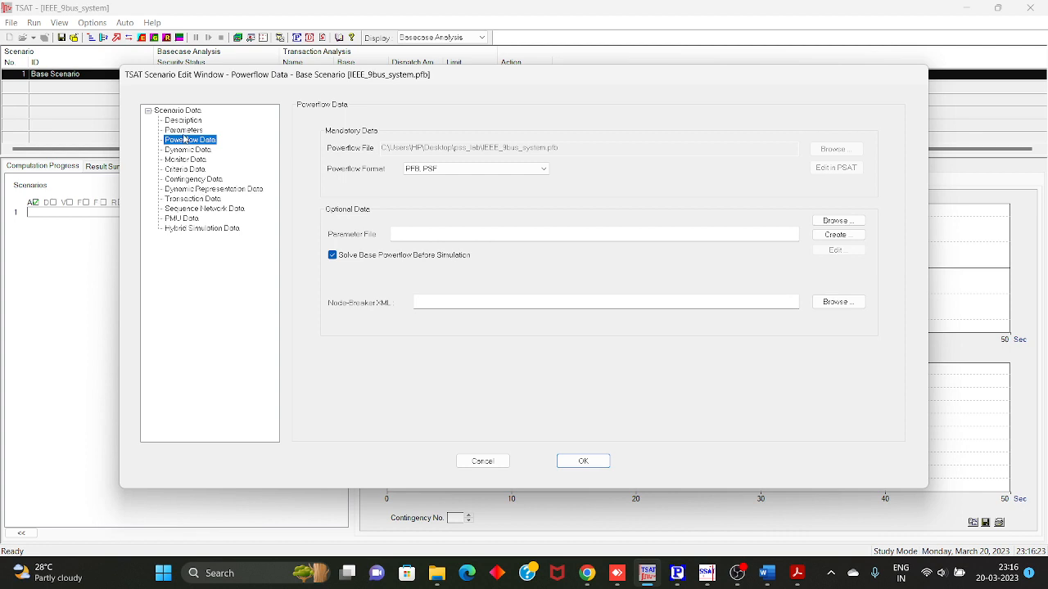
{"action": "left_click", "coordinate": [190, 149]}
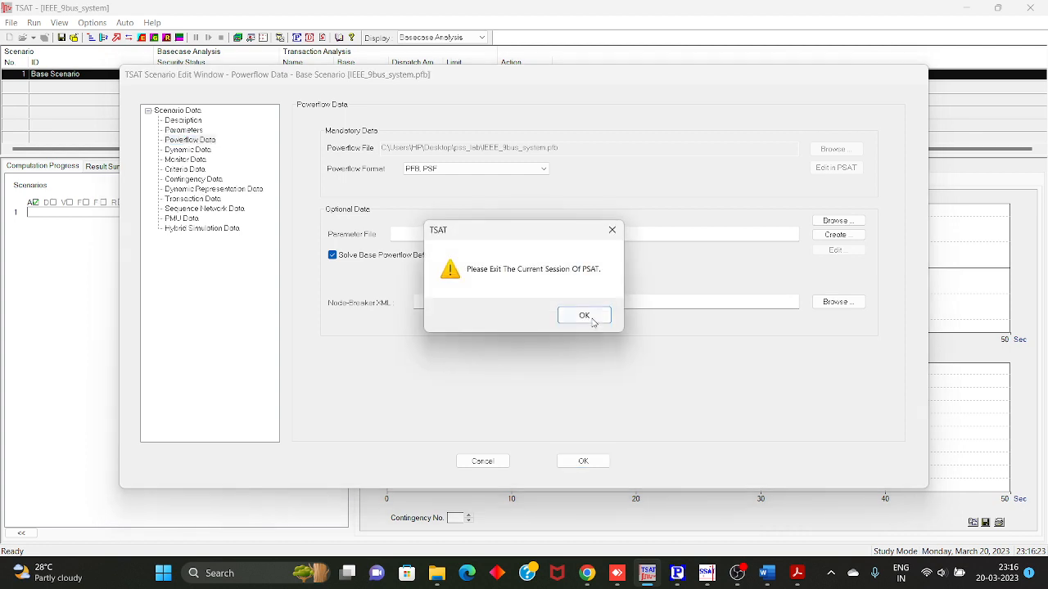
{"action": "left_click", "coordinate": [591, 320]}
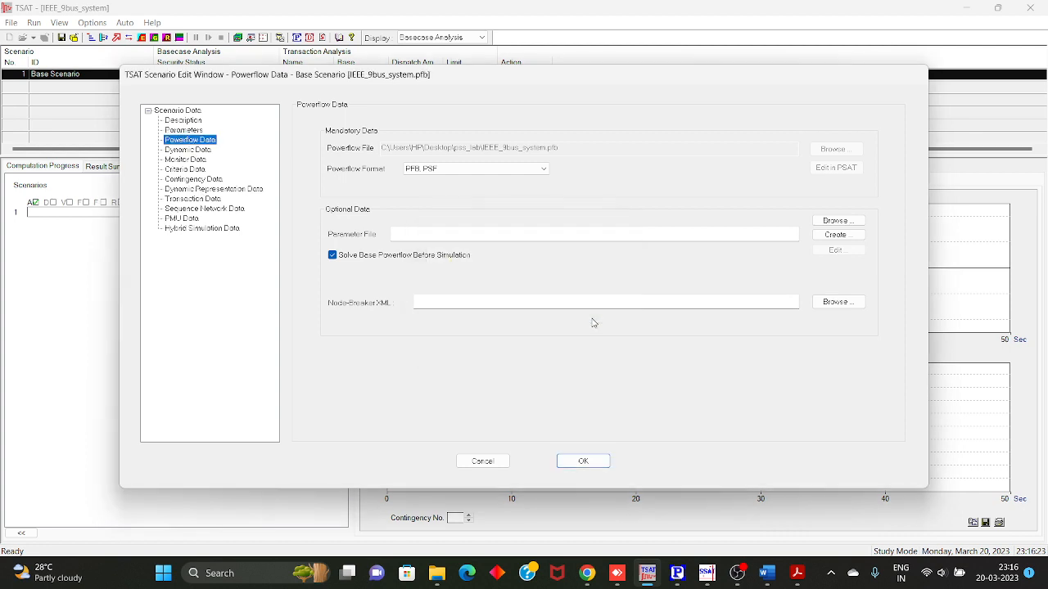
Exit the running PSAT session and reselect IEEE_9bus_system.pfb as the Base Scenario's powerflow file in TSAT.
{"action": "left_click", "coordinate": [683, 578]}
{"action": "left_click", "coordinate": [1030, 8]}
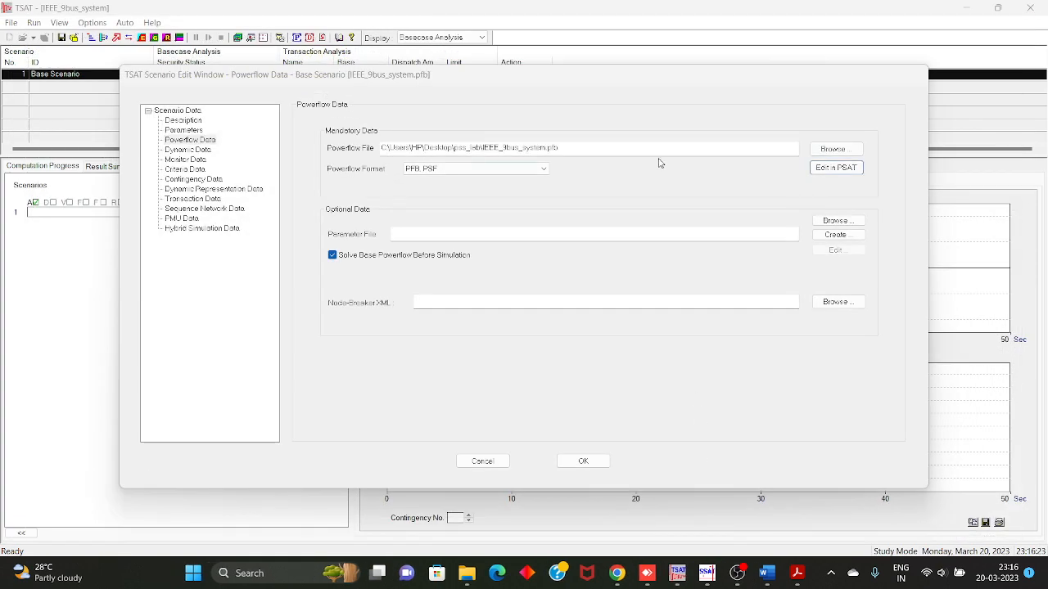
{"action": "left_click", "coordinate": [833, 149]}
{"action": "double_click", "coordinate": [486, 205]}
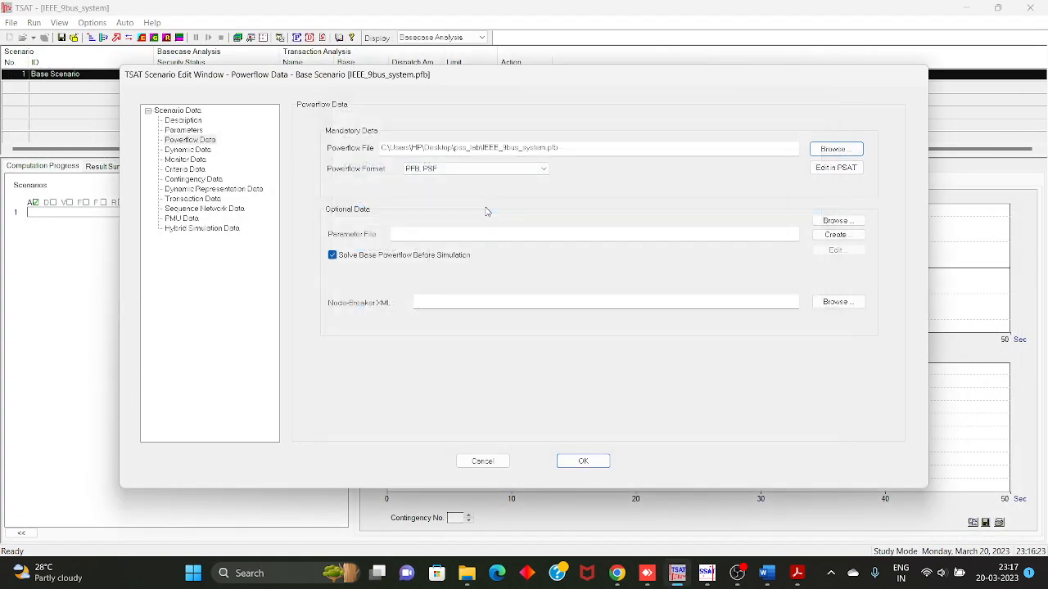
Reopen the powerflow file in PSAT from its project file, check the ACBus2 generator's wind machine properties, and exit PSAT.
{"action": "left_click", "coordinate": [855, 170]}
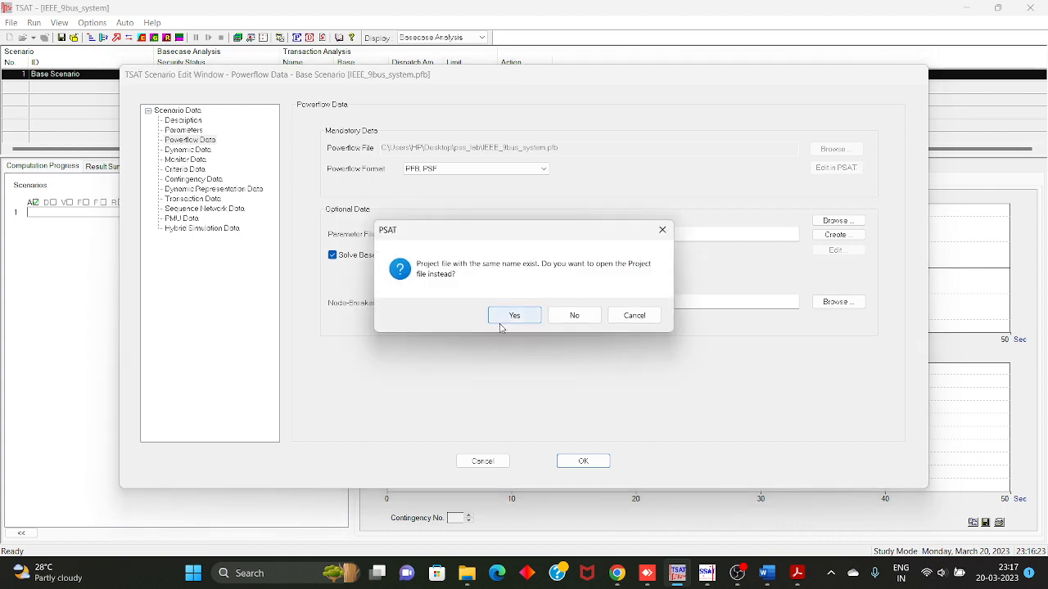
{"action": "left_click", "coordinate": [501, 319]}
{"action": "left_click", "coordinate": [66, 151]}
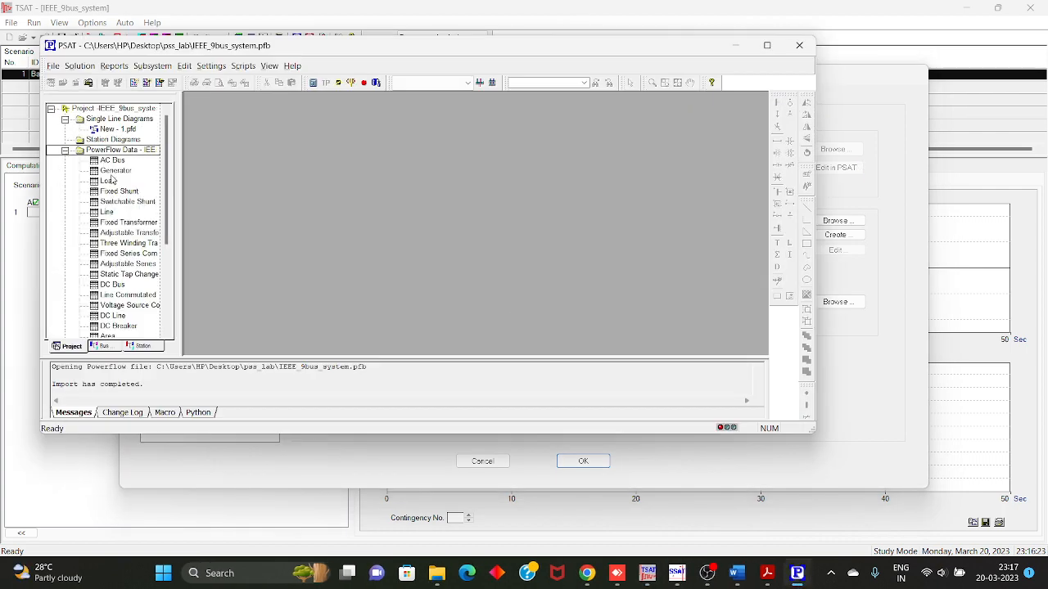
{"action": "double_click", "coordinate": [116, 171]}
{"action": "double_click", "coordinate": [196, 130]}
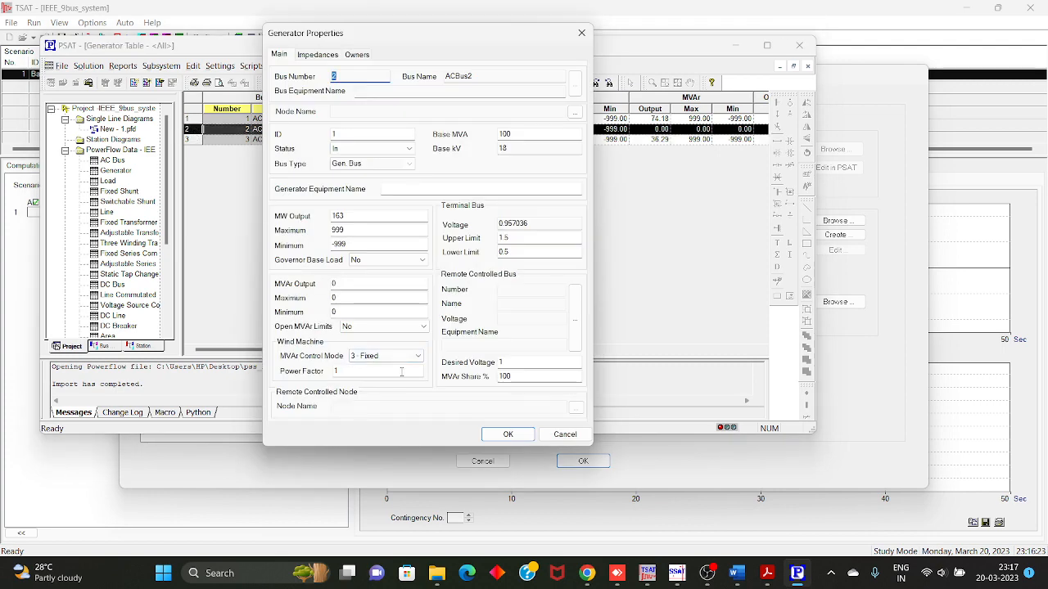
{"action": "left_click", "coordinate": [508, 434]}
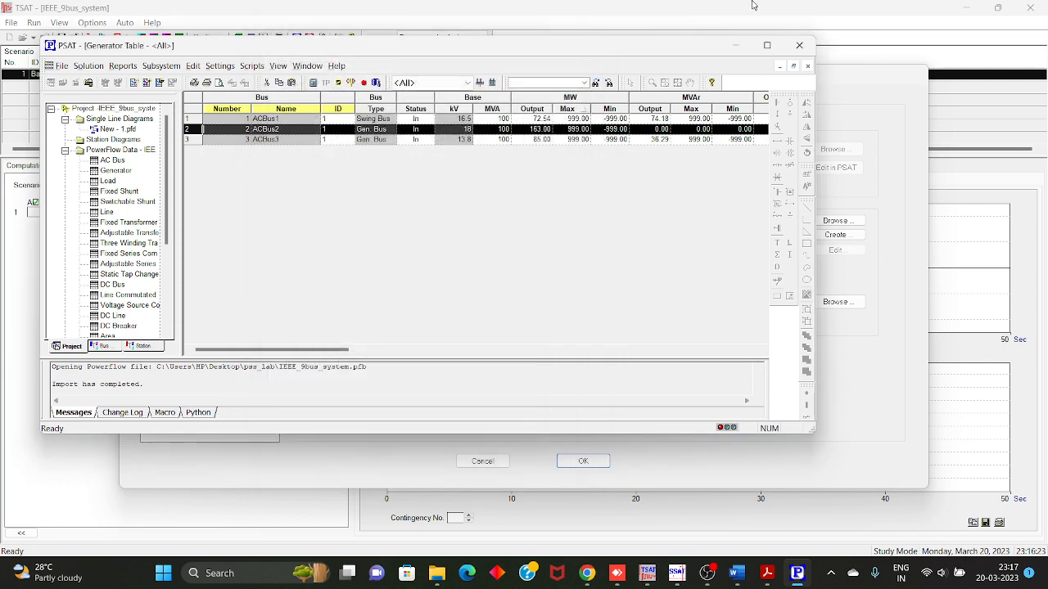
{"action": "left_click", "coordinate": [799, 46]}
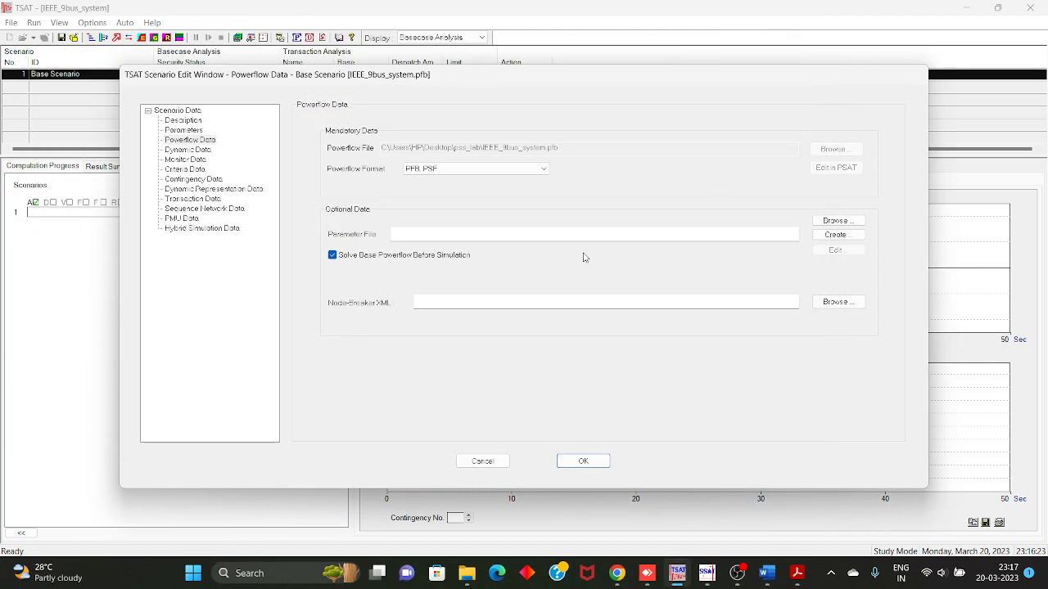
Try to switch to the Base Scenario's dynamic data settings right after closing PSAT.
{"action": "left_click", "coordinate": [192, 154]}
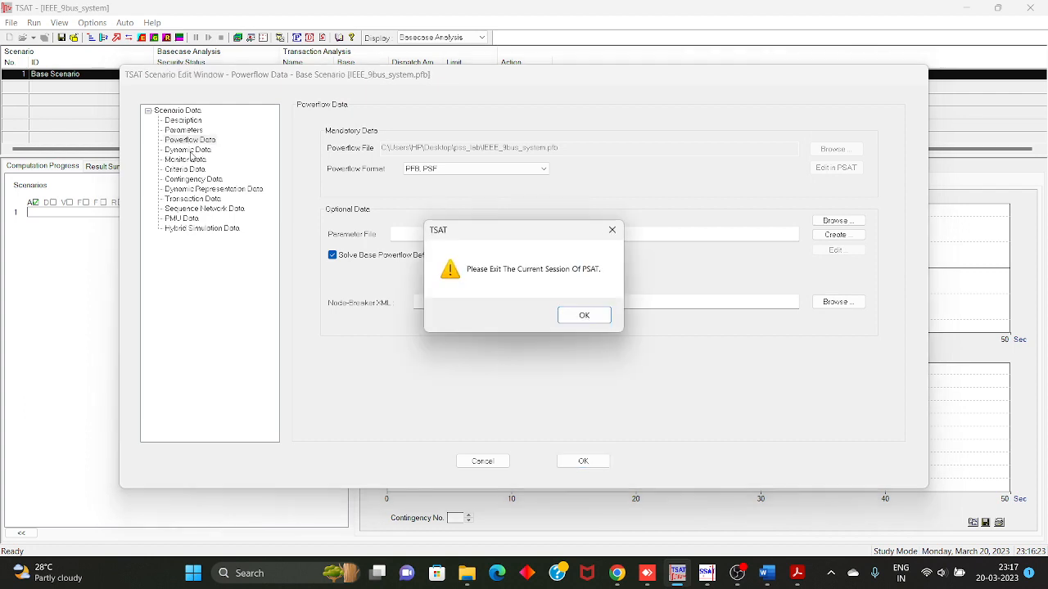
{"action": "left_click", "coordinate": [597, 319]}
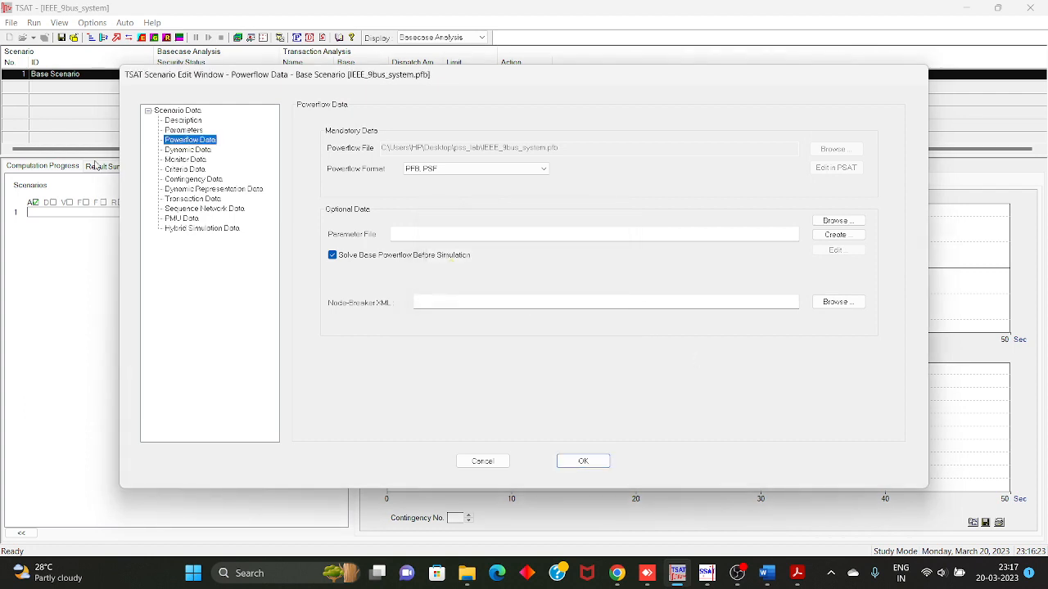
{"action": "left_click", "coordinate": [172, 153]}
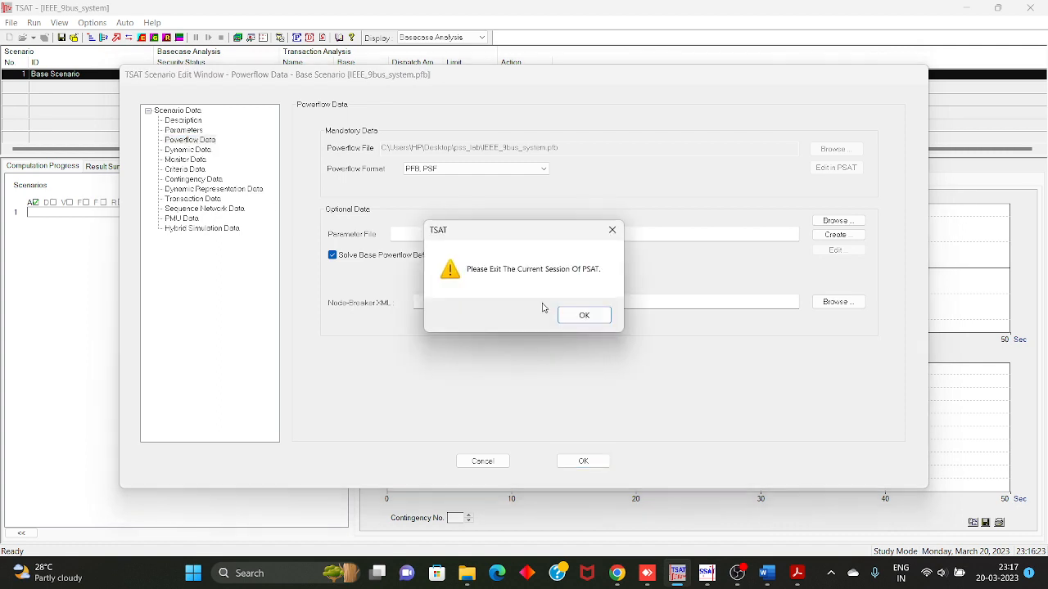
{"action": "left_click", "coordinate": [599, 317]}
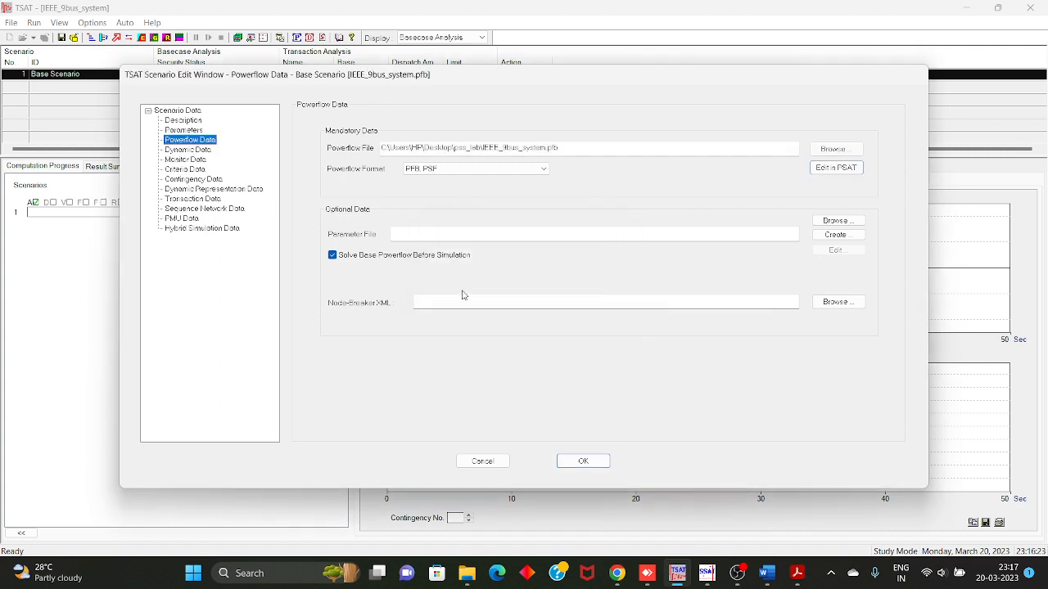
Open the scenario's dynamic data file IEEE_9bus_system.DYR for editing and review the models assigned to generators ACBus1 and ACBus2.
{"action": "left_click", "coordinate": [188, 159]}
{"action": "left_click", "coordinate": [204, 150]}
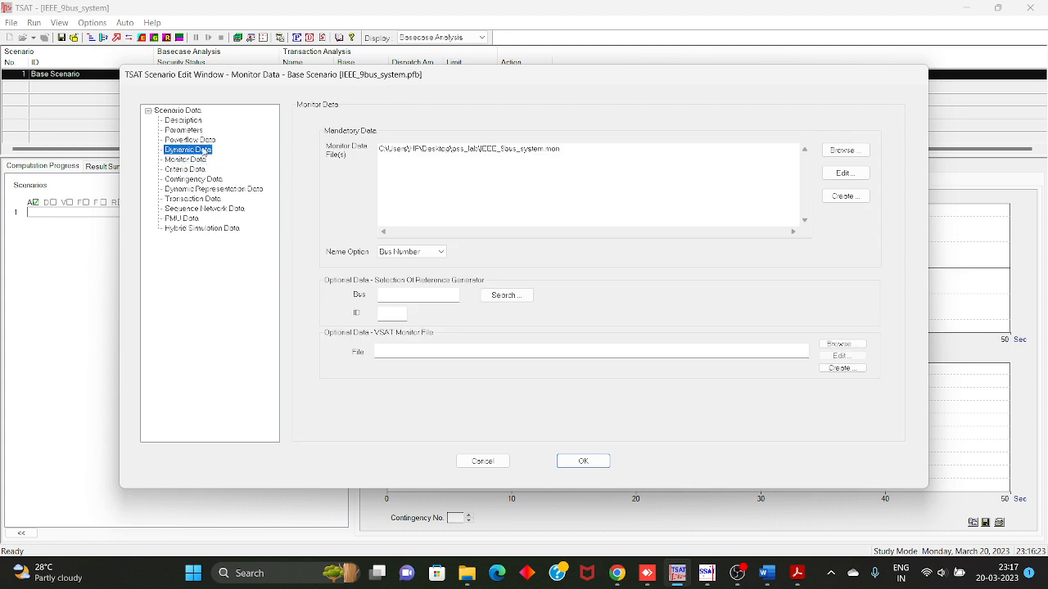
{"action": "left_click", "coordinate": [856, 175]}
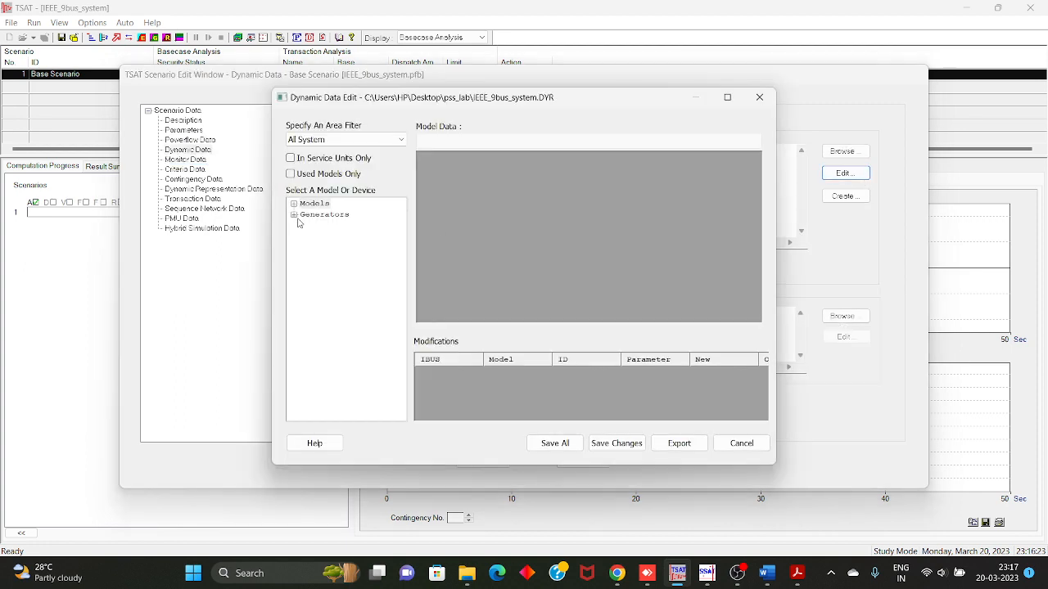
{"action": "left_click", "coordinate": [293, 214]}
{"action": "left_click", "coordinate": [323, 226]}
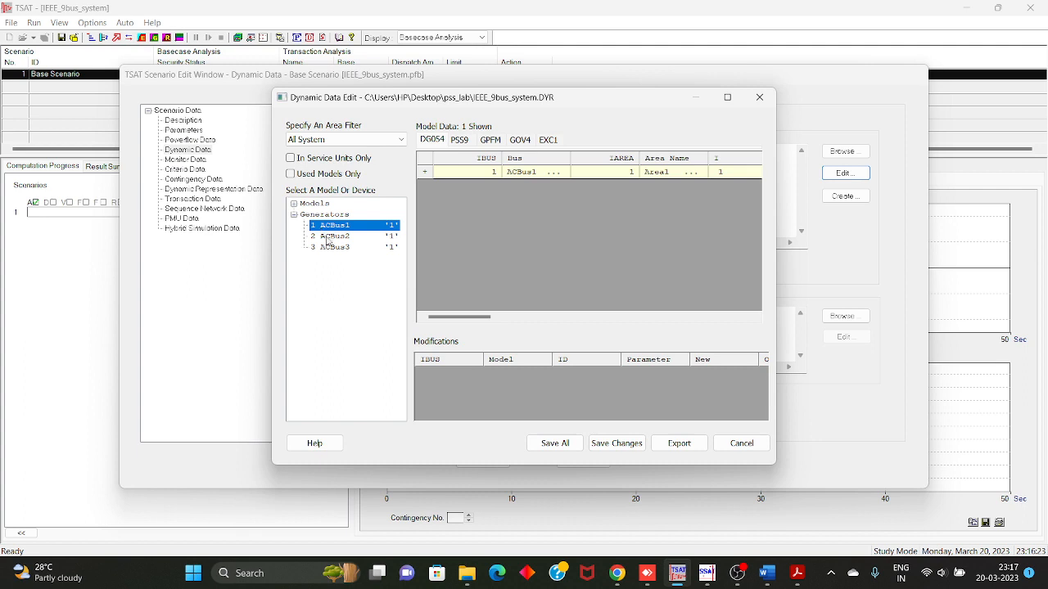
{"action": "left_click", "coordinate": [328, 246]}
{"action": "left_click", "coordinate": [332, 236]}
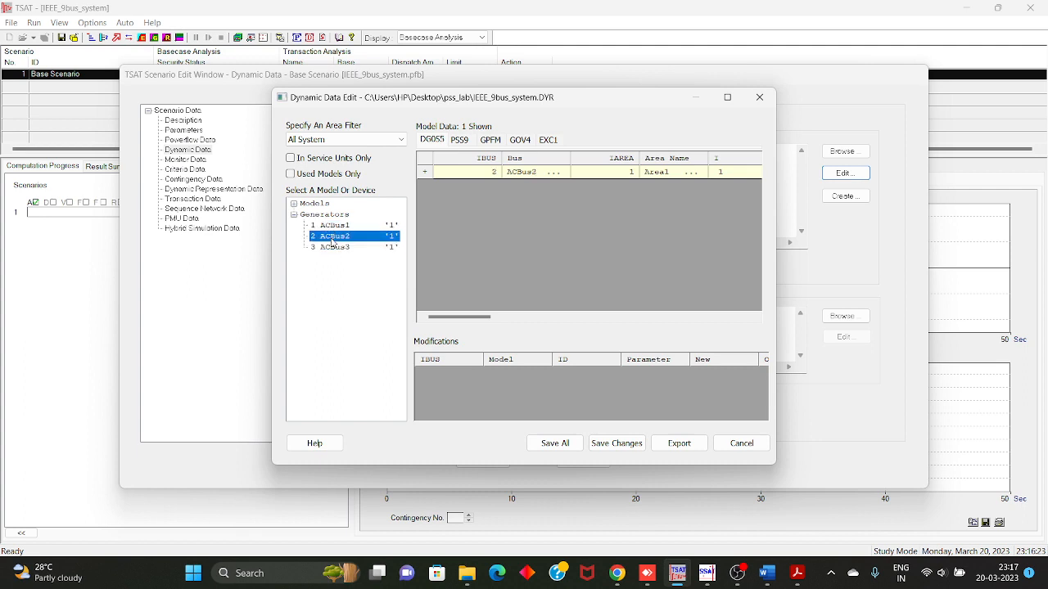
Delete the ACBus2 entry from the DG0S5 generator model data.
{"action": "left_click", "coordinate": [294, 203]}
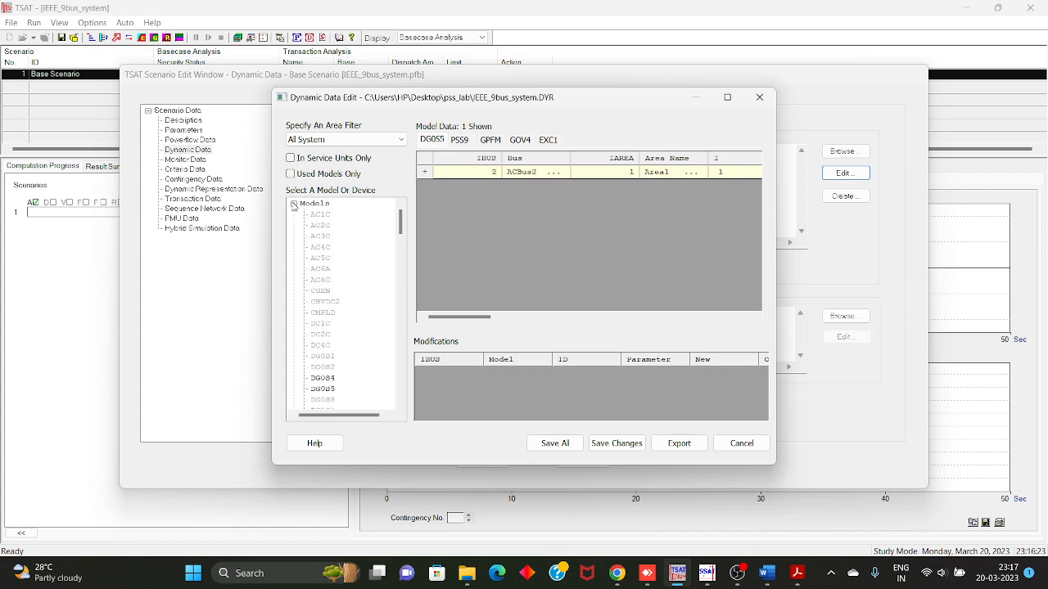
{"action": "scroll", "coordinate": [344, 311], "scroll_direction": "down", "scroll_amount": 5}
{"action": "left_click", "coordinate": [319, 281]}
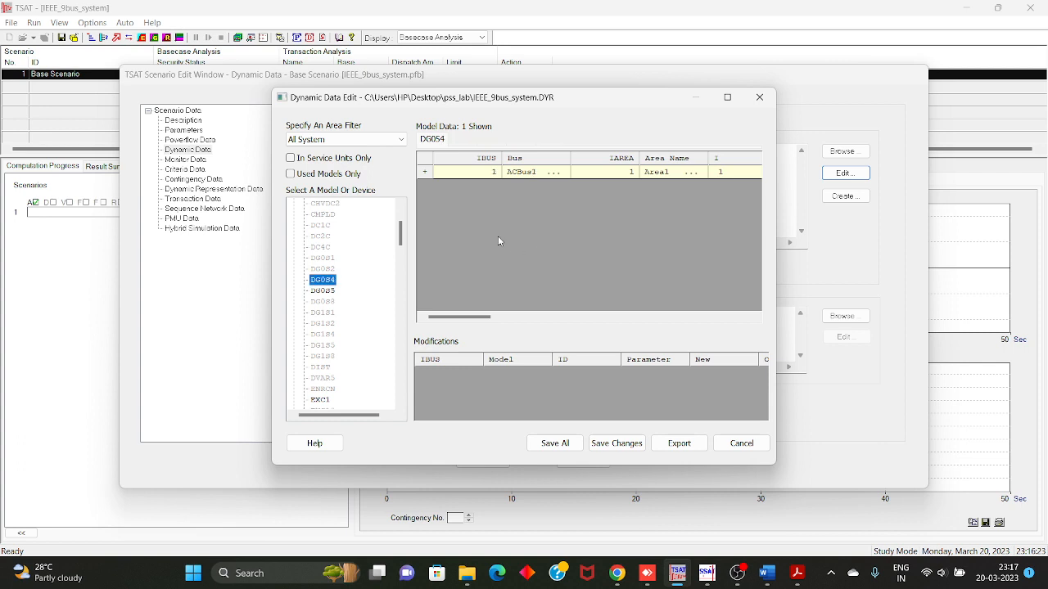
{"action": "left_click", "coordinate": [329, 292]}
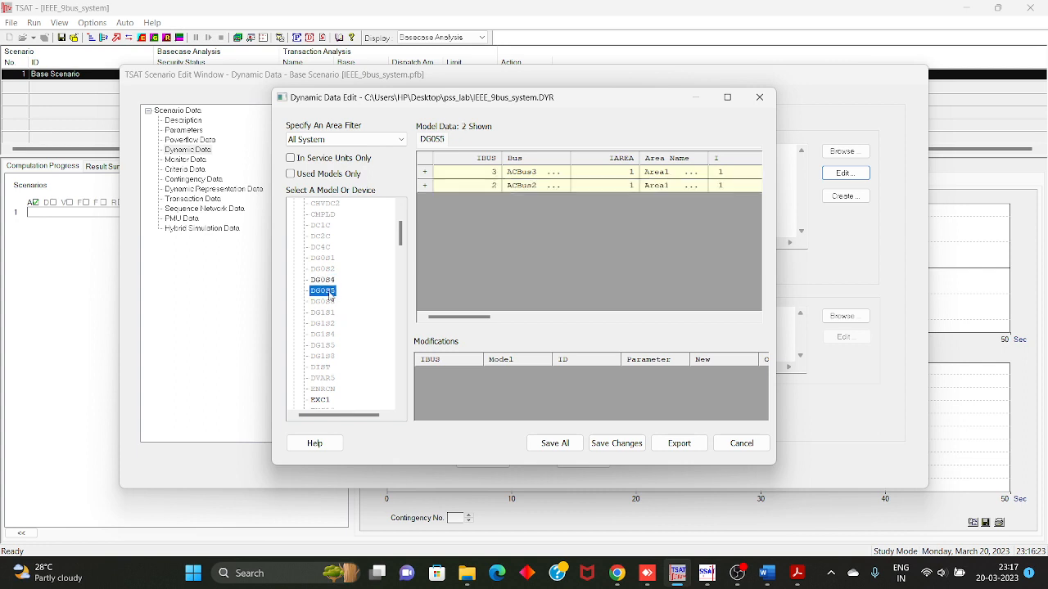
{"action": "left_click", "coordinate": [433, 187]}
{"action": "right_click", "coordinate": [427, 184]}
{"action": "left_click", "coordinate": [446, 192]}
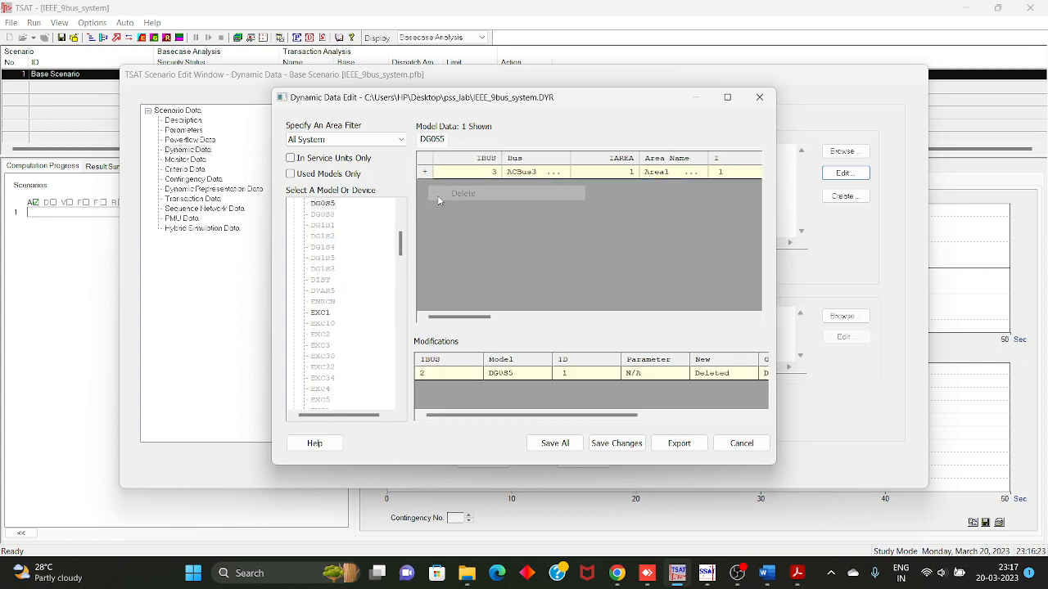
Delete the ACBus2 entry from the EXC1 exciter model data.
{"action": "left_click", "coordinate": [320, 313]}
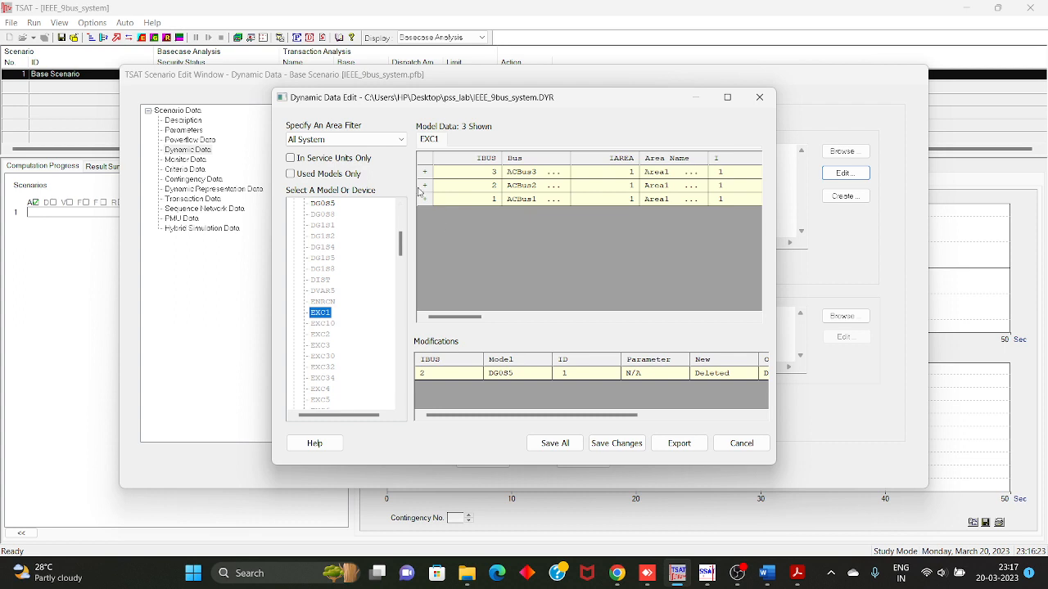
{"action": "left_click", "coordinate": [426, 187]}
{"action": "right_click", "coordinate": [426, 187]}
{"action": "left_click", "coordinate": [446, 193]}
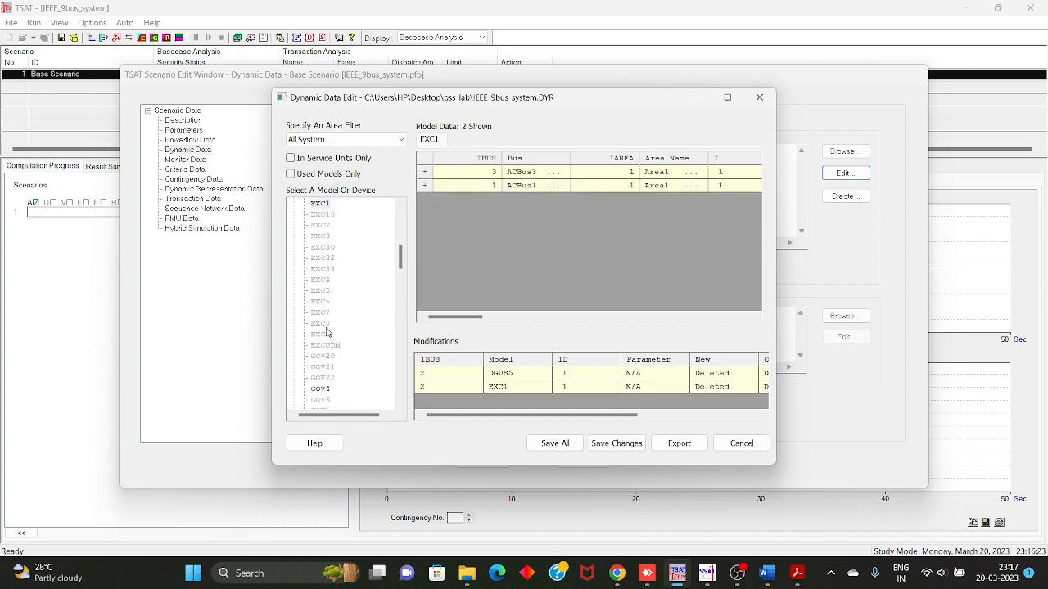
Delete the ACBus2 entry from the GOV4 governor model data.
{"action": "scroll", "coordinate": [333, 368], "scroll_direction": "down", "scroll_amount": 4}
{"action": "left_click", "coordinate": [320, 356]}
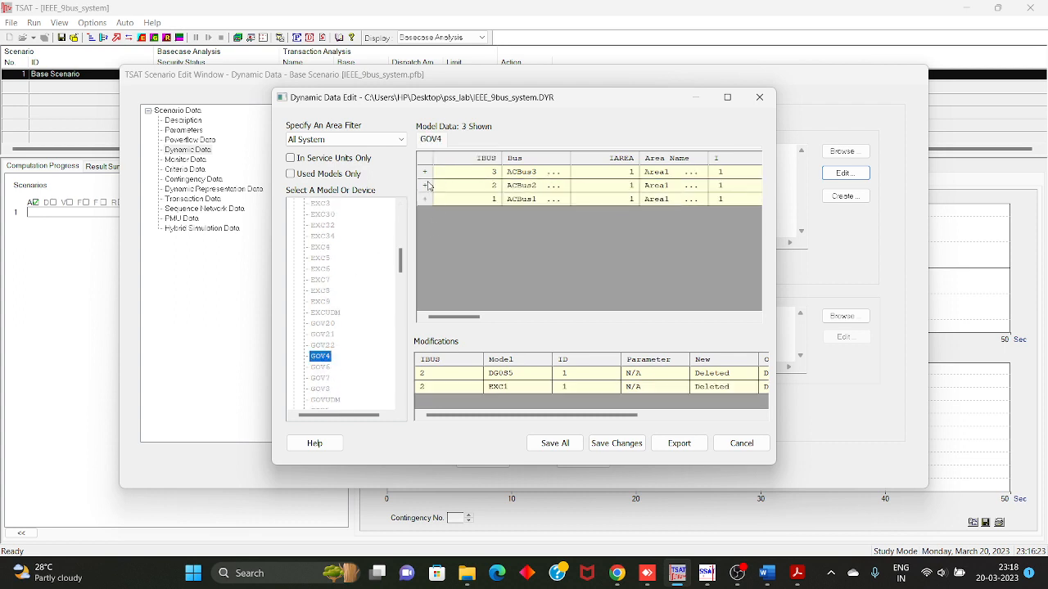
{"action": "left_click", "coordinate": [427, 186]}
{"action": "right_click", "coordinate": [428, 185]}
{"action": "left_click", "coordinate": [446, 191]}
Delete the ACBus2 entry from the PSS9 stabilizer model data and save all changes to the dynamic data file.
{"action": "scroll", "coordinate": [312, 349], "scroll_direction": "down", "scroll_amount": 5}
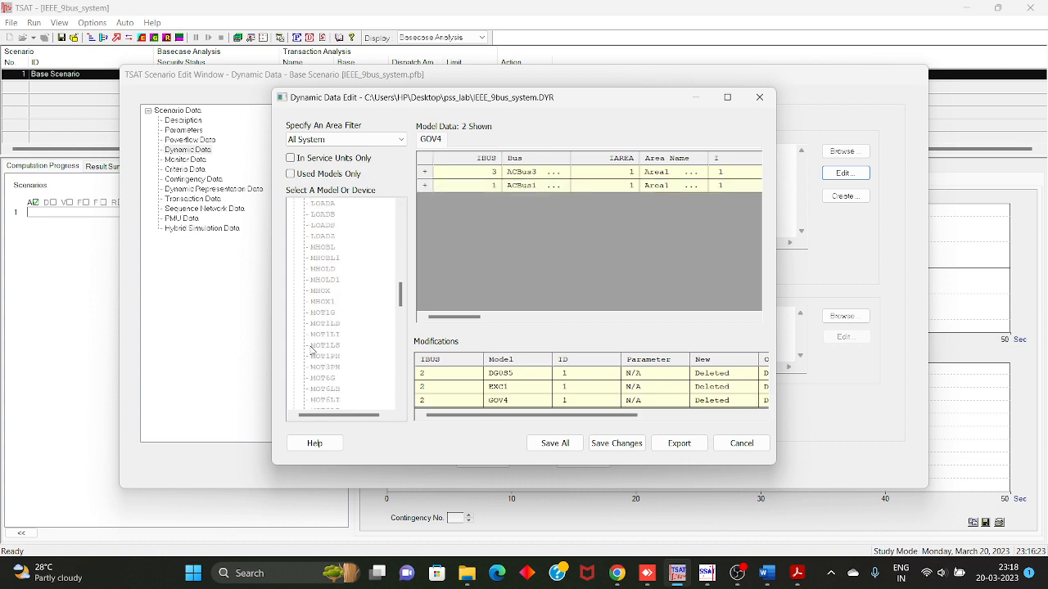
{"action": "scroll", "coordinate": [313, 343], "scroll_direction": "down", "scroll_amount": 2}
{"action": "left_click", "coordinate": [320, 291]}
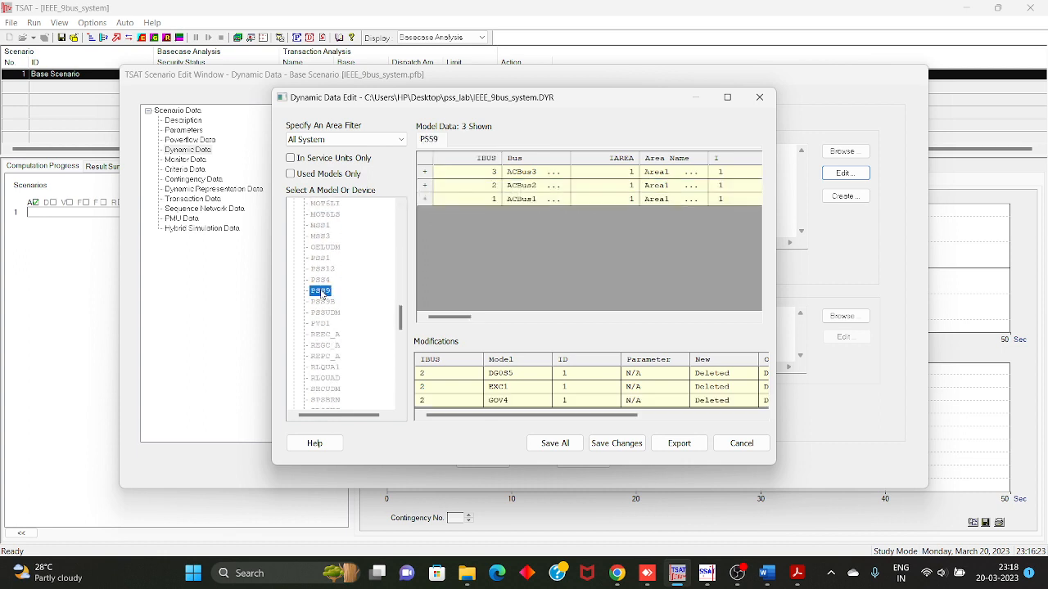
{"action": "left_click", "coordinate": [426, 187]}
{"action": "right_click", "coordinate": [426, 187]}
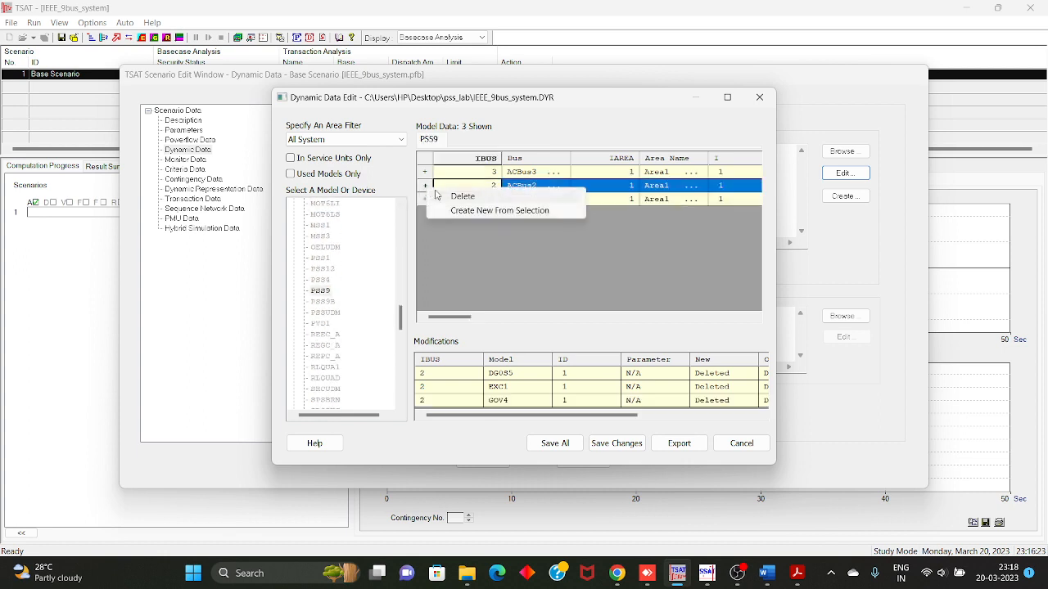
{"action": "left_click", "coordinate": [437, 195]}
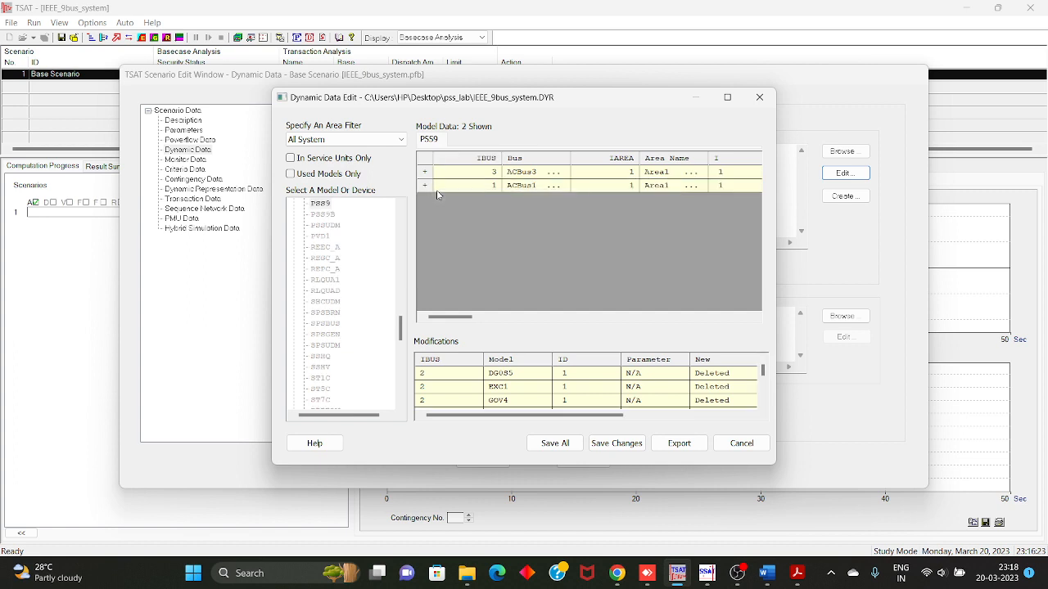
{"action": "left_click", "coordinate": [564, 443]}
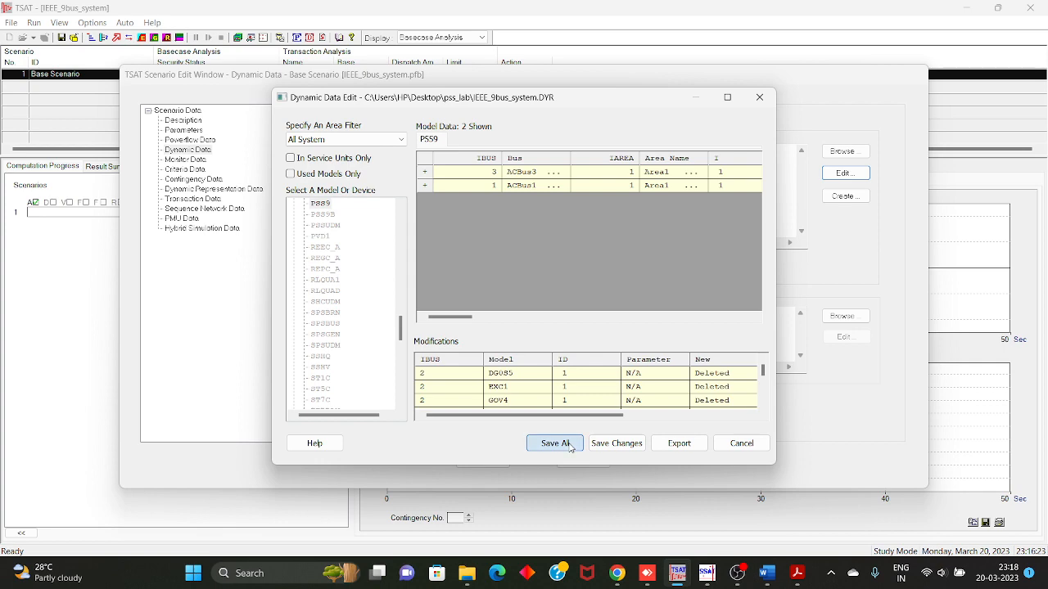
{"action": "left_click", "coordinate": [494, 326]}
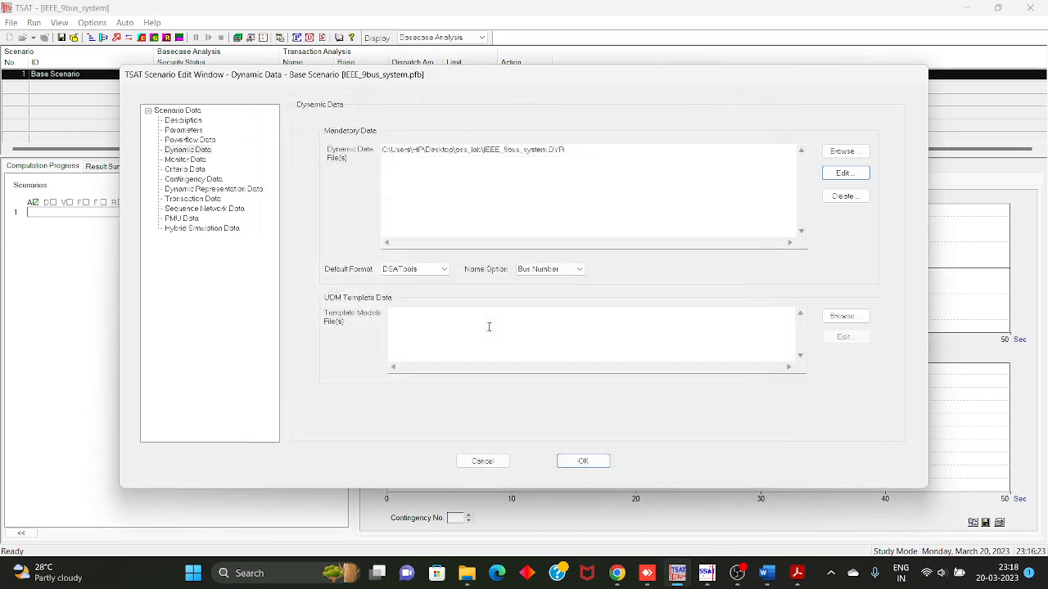
Reopen the dynamic data file to check the remaining models of generators ACBus1 and ACBus3, then close it without changes.
{"action": "left_click", "coordinate": [842, 176]}
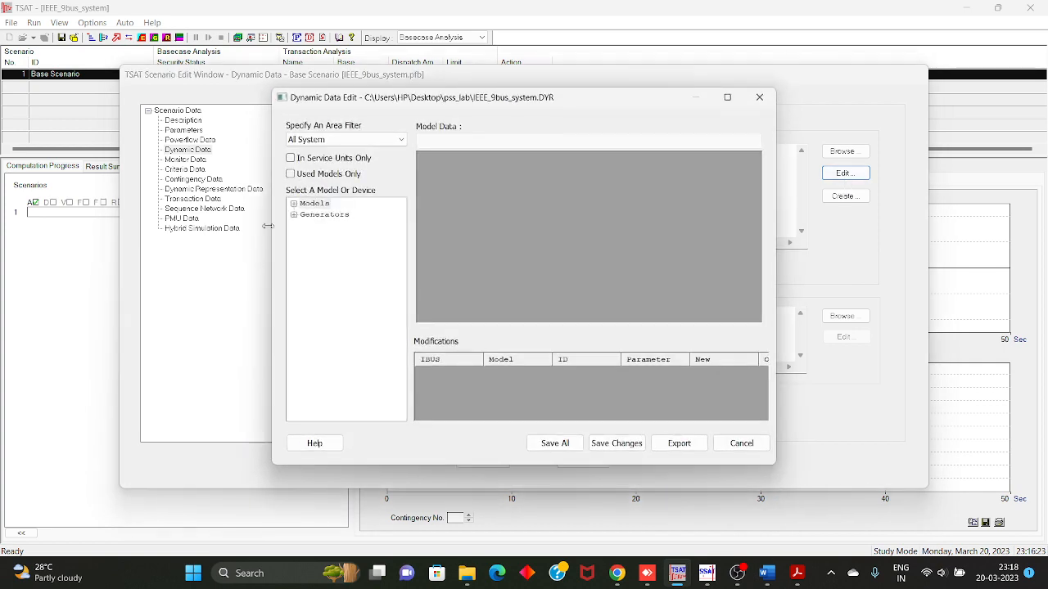
{"action": "left_click", "coordinate": [293, 215]}
{"action": "left_click", "coordinate": [336, 225]}
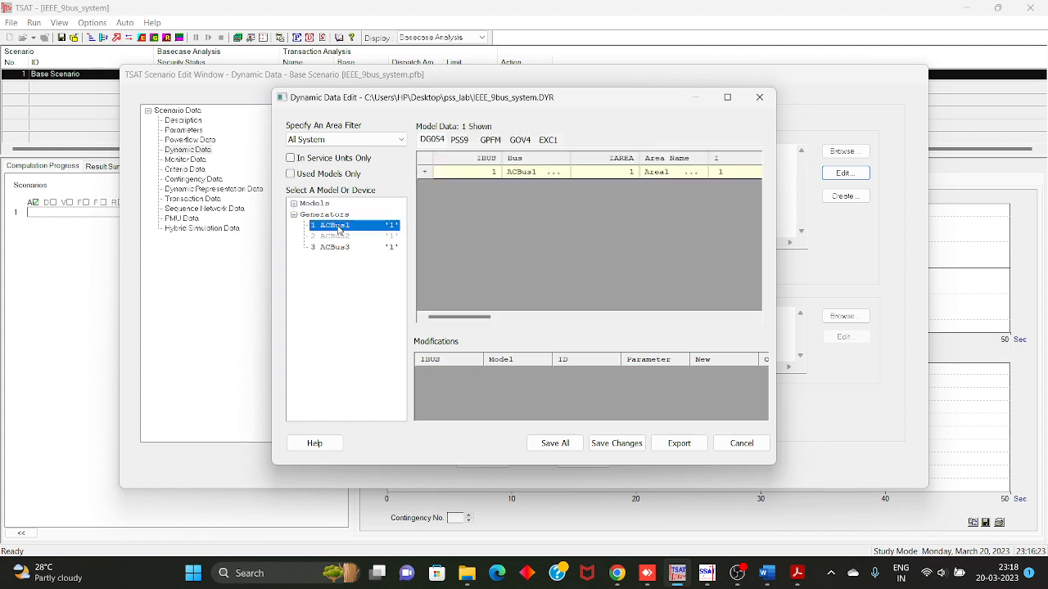
{"action": "left_click", "coordinate": [338, 247]}
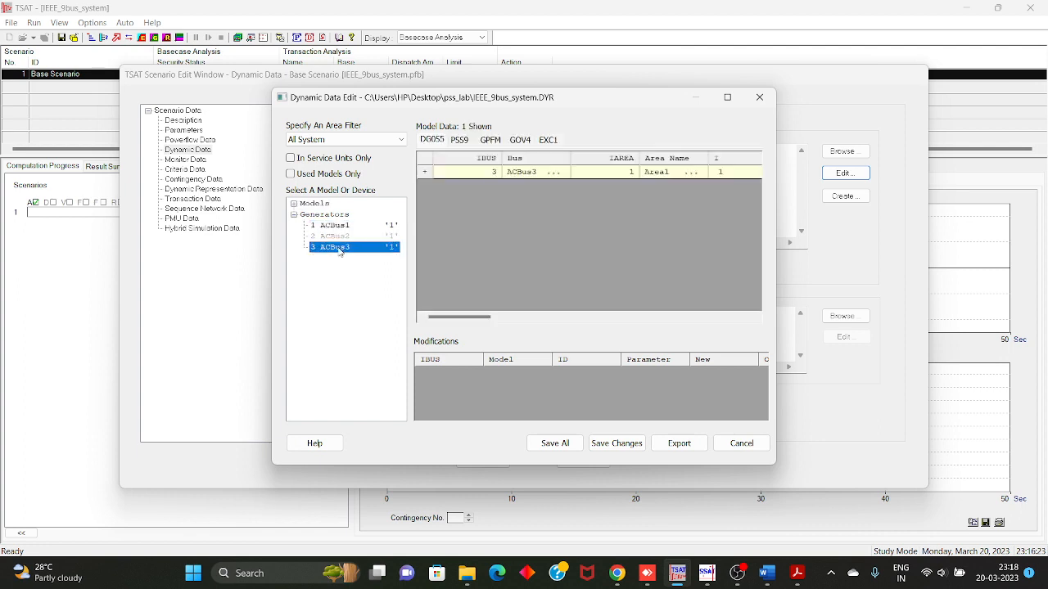
{"action": "left_click", "coordinate": [742, 443]}
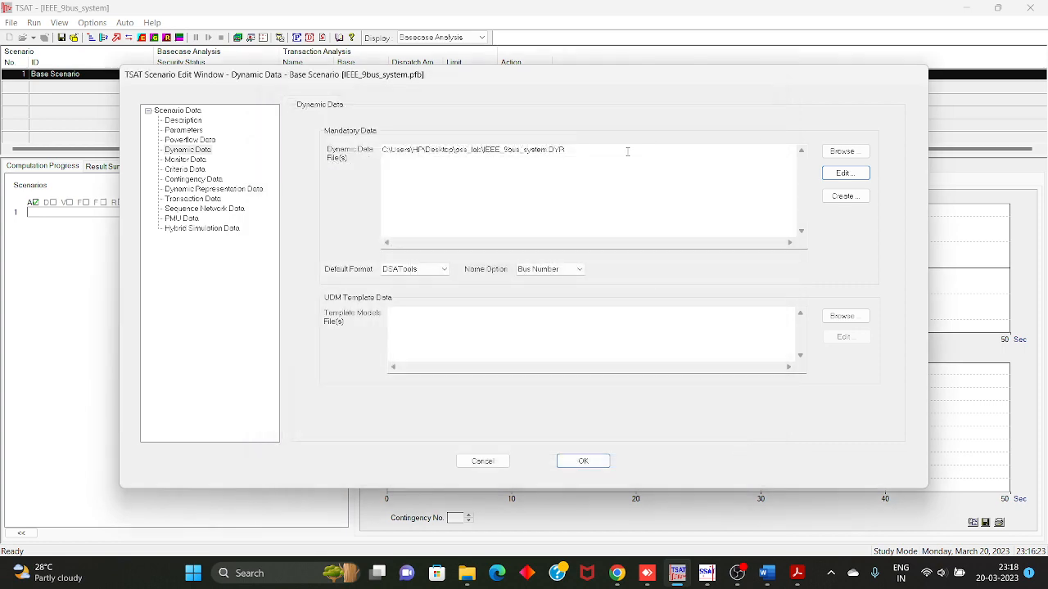
Create a new dynamic data file and expand its model list down to the WTG wind turbine models.
{"action": "left_click", "coordinate": [846, 196]}
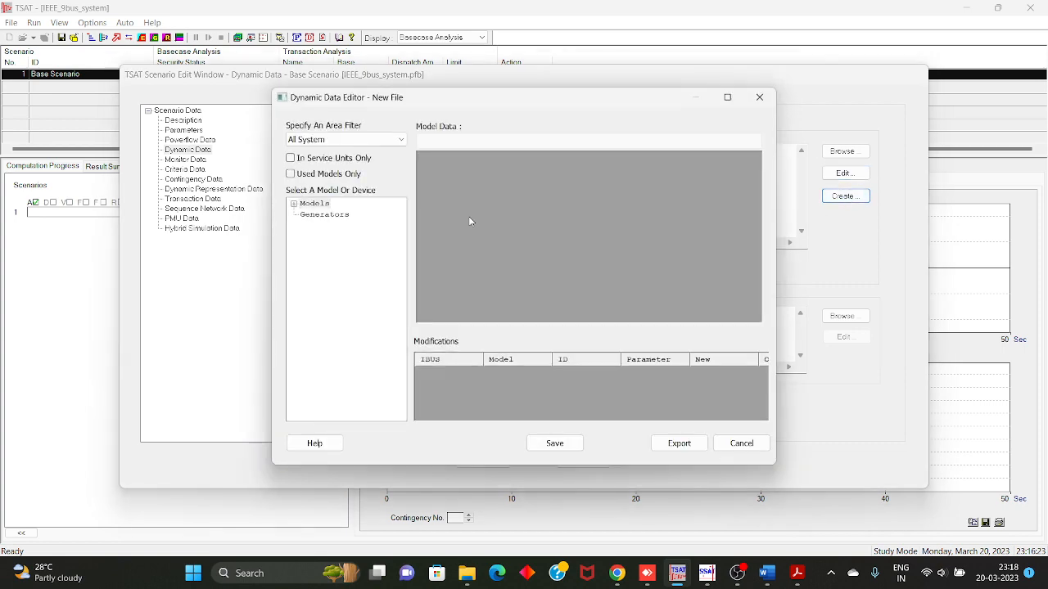
{"action": "left_click", "coordinate": [294, 203]}
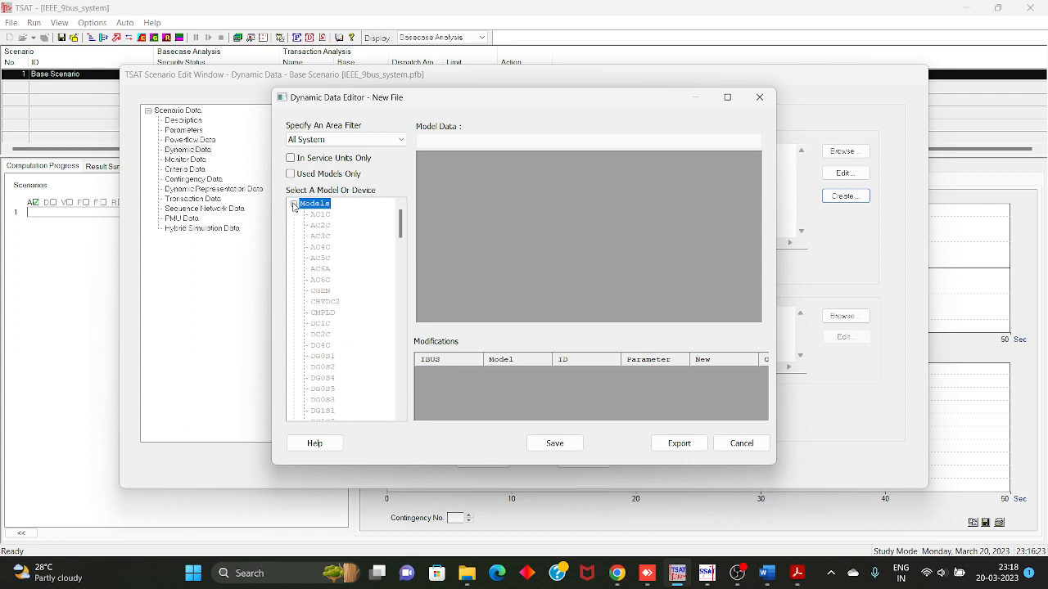
{"action": "scroll", "coordinate": [380, 344], "scroll_direction": "down", "scroll_amount": 6}
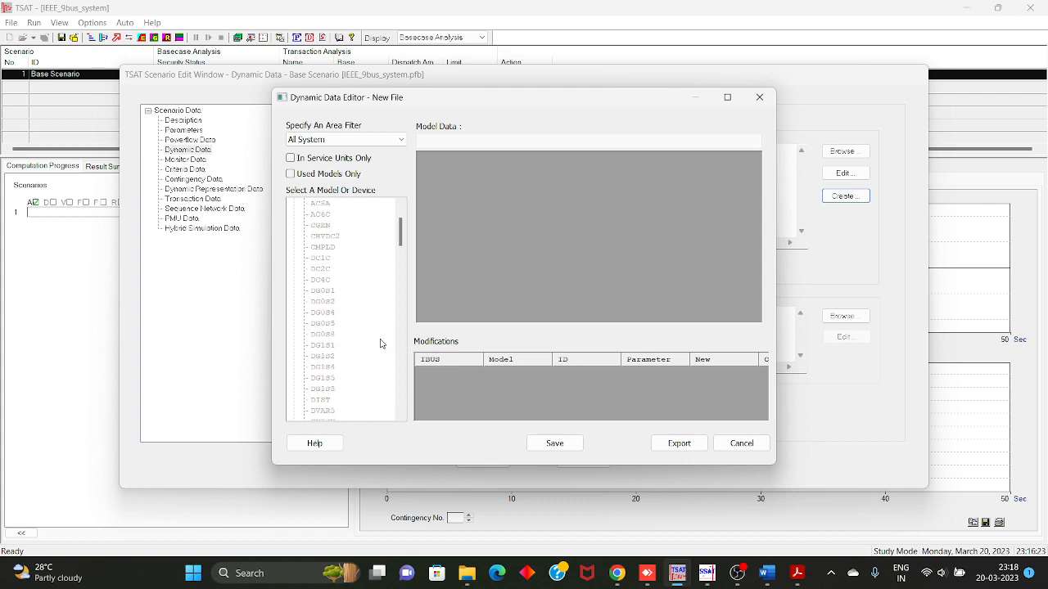
{"action": "scroll", "coordinate": [380, 344], "scroll_direction": "down", "scroll_amount": 5}
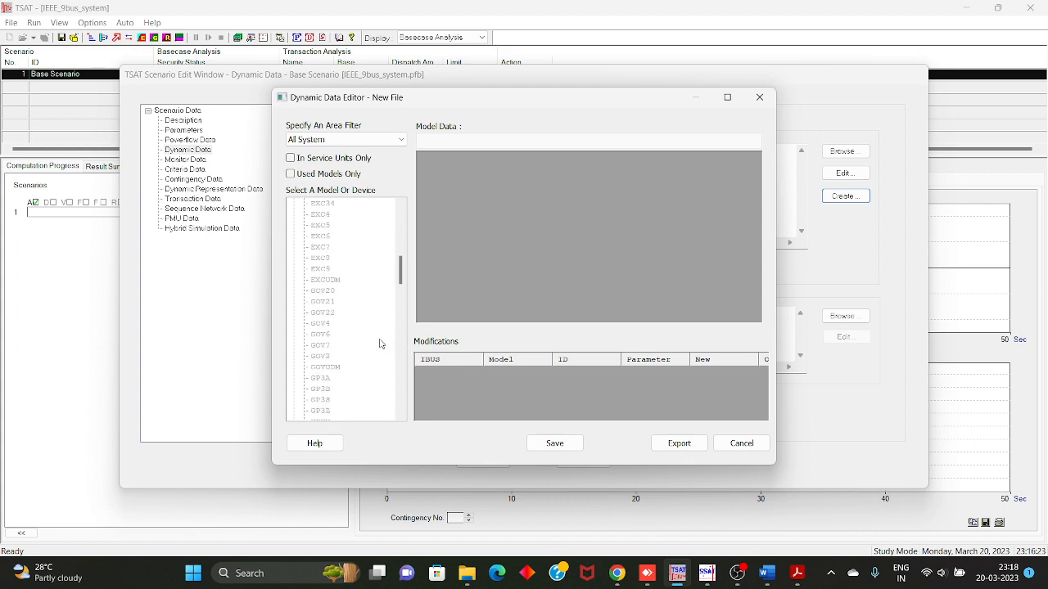
{"action": "scroll", "coordinate": [380, 344], "scroll_direction": "down", "scroll_amount": 15}
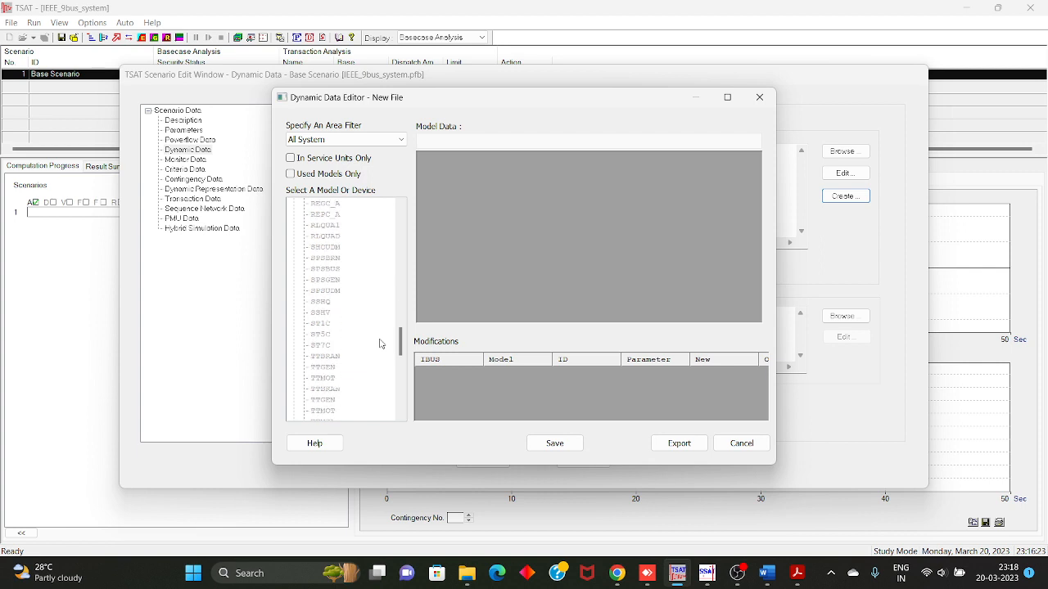
{"action": "scroll", "coordinate": [380, 344], "scroll_direction": "down", "scroll_amount": 6}
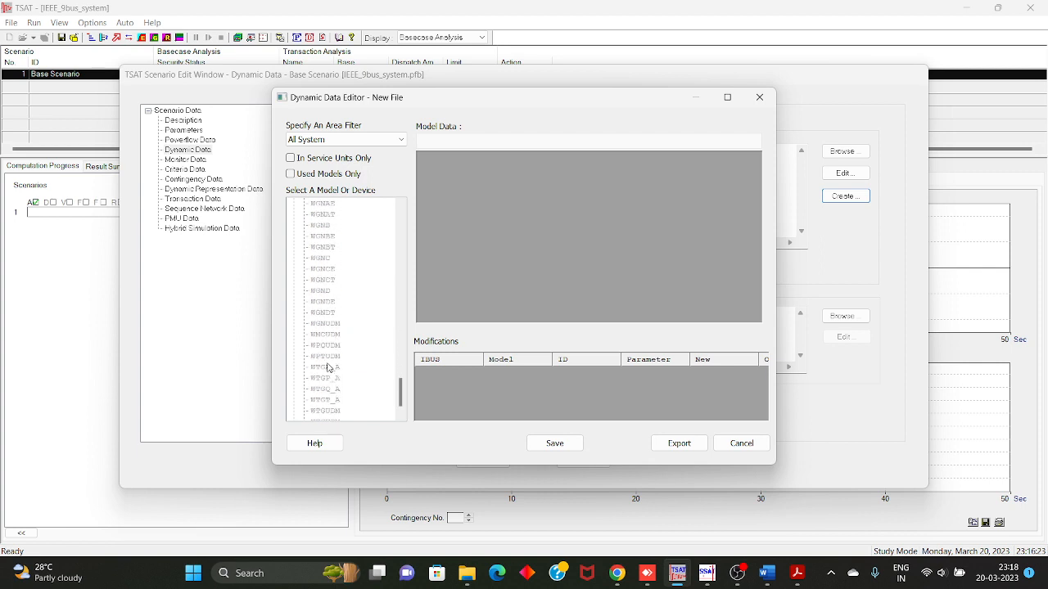
{"action": "left_click", "coordinate": [327, 366]}
{"action": "right_click", "coordinate": [431, 178]}
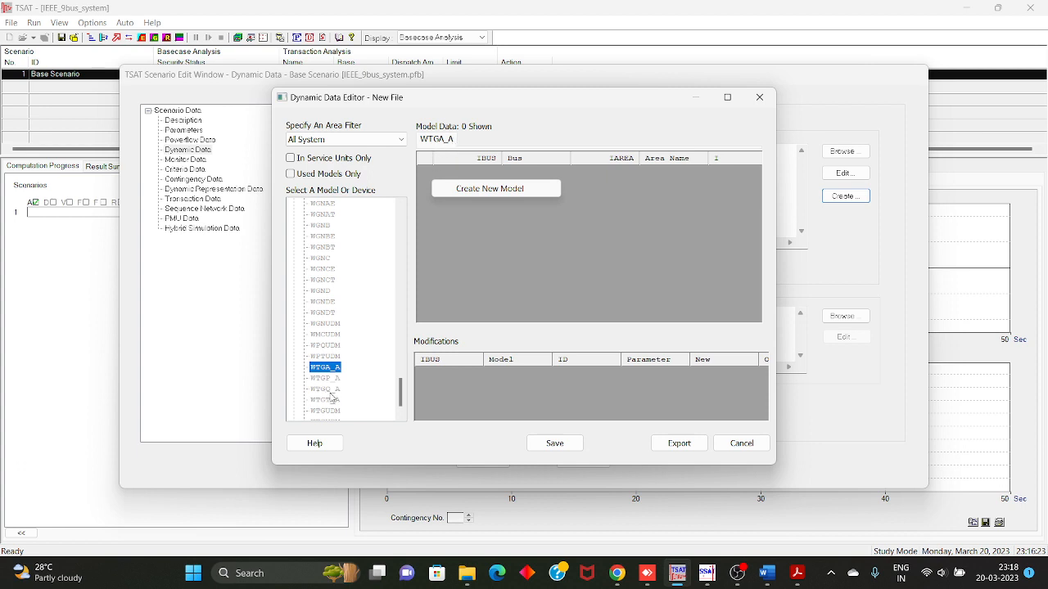
{"action": "left_click", "coordinate": [455, 307]}
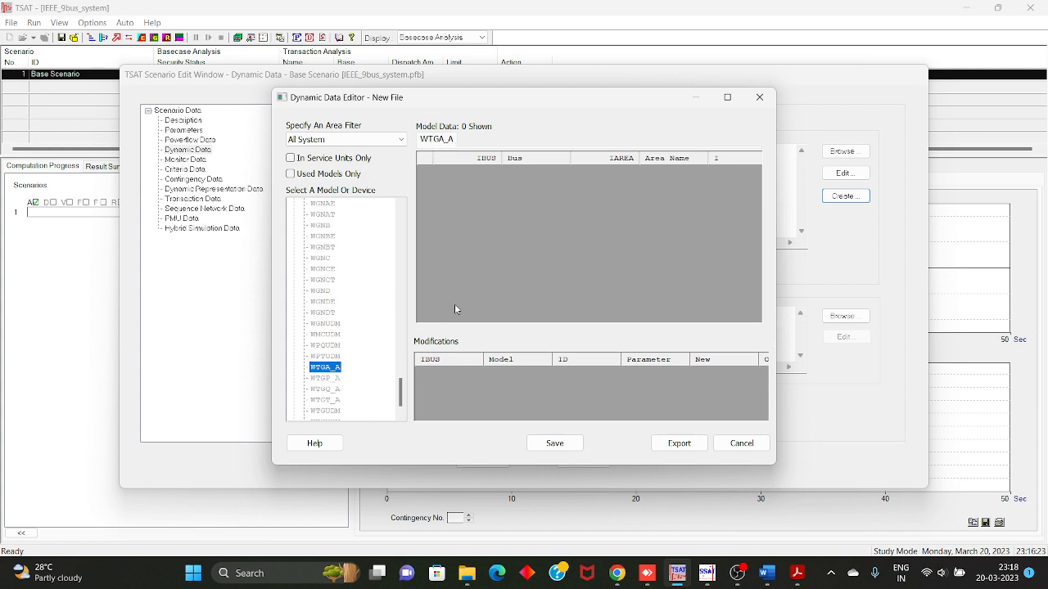
Create a new WTGT_A model and assign it to the generator at ACBus2.
{"action": "left_click", "coordinate": [324, 400]}
{"action": "right_click", "coordinate": [454, 239]}
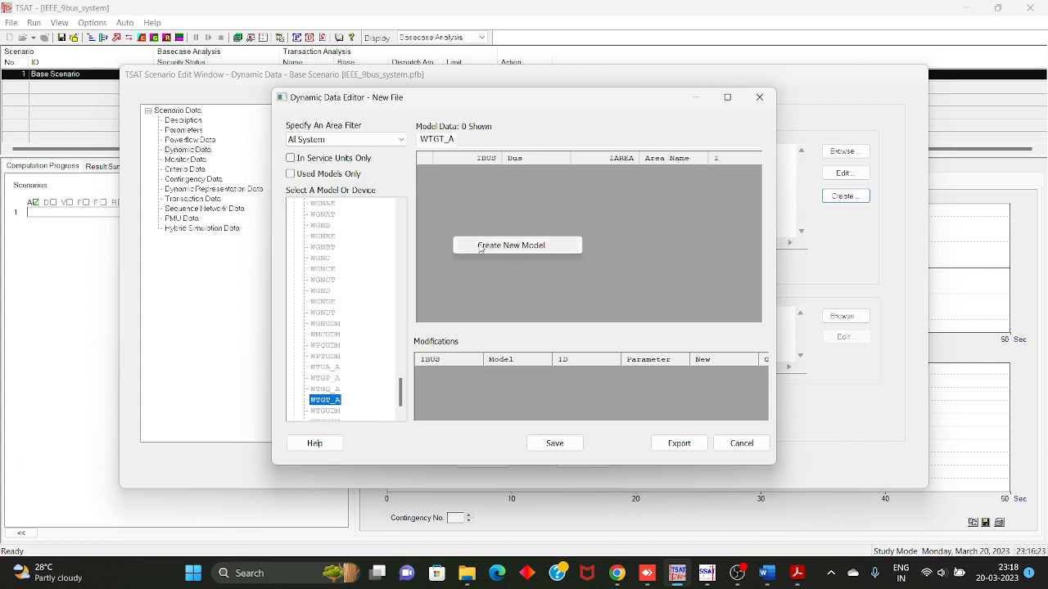
{"action": "left_click", "coordinate": [480, 247]}
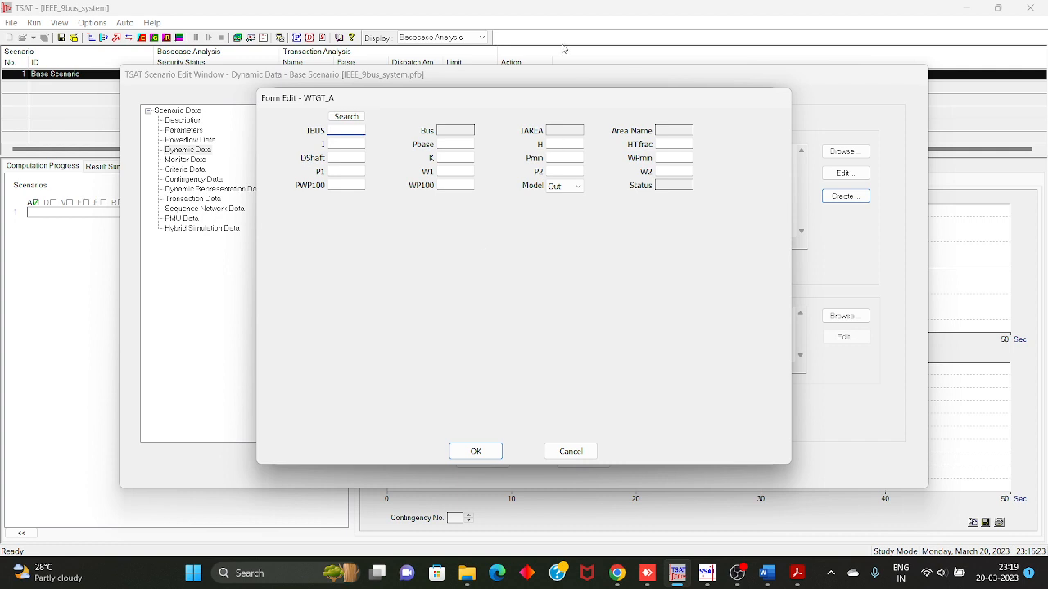
{"action": "left_click", "coordinate": [359, 119]}
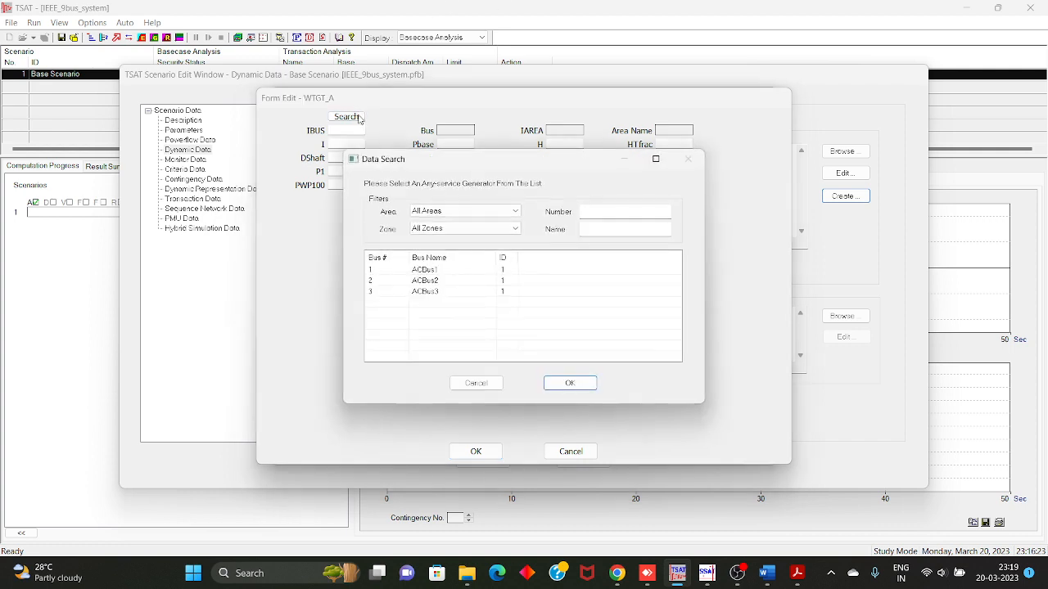
{"action": "double_click", "coordinate": [436, 282]}
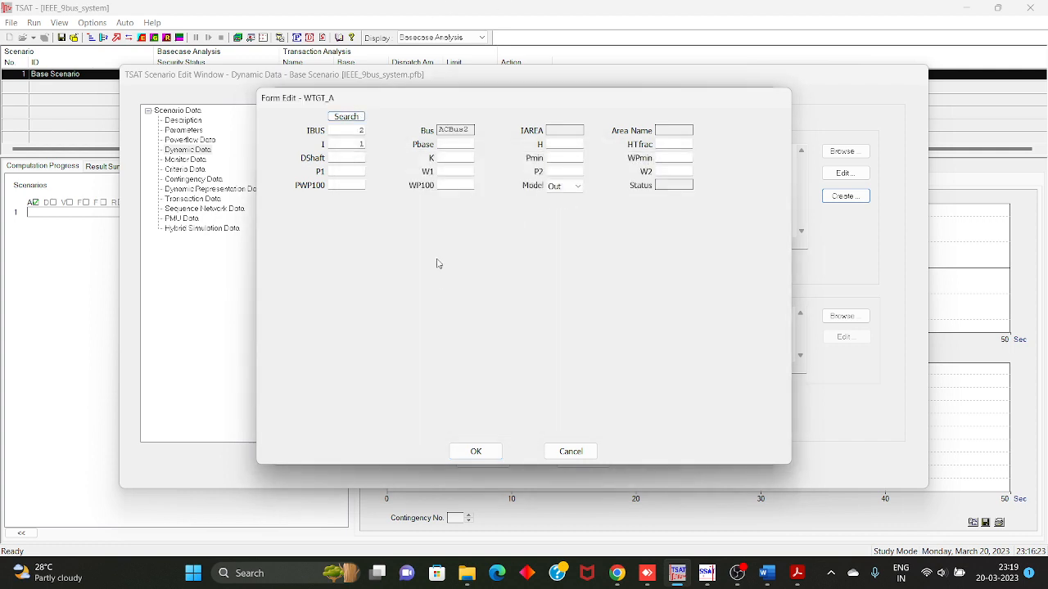
Set Pbase to 163, H to 2, HTfrac to 0.01 and DShaft to 1.5 for the WTGT_A model.
{"action": "left_click", "coordinate": [451, 145]}
{"action": "type", "text": "163"}
{"action": "left_click", "coordinate": [577, 141]}
{"action": "type", "text": "2"}
{"action": "left_click", "coordinate": [682, 143]}
{"action": "type", "text": "0.01"}
{"action": "left_click", "coordinate": [340, 159]}
{"action": "type", "text": "1.5"}
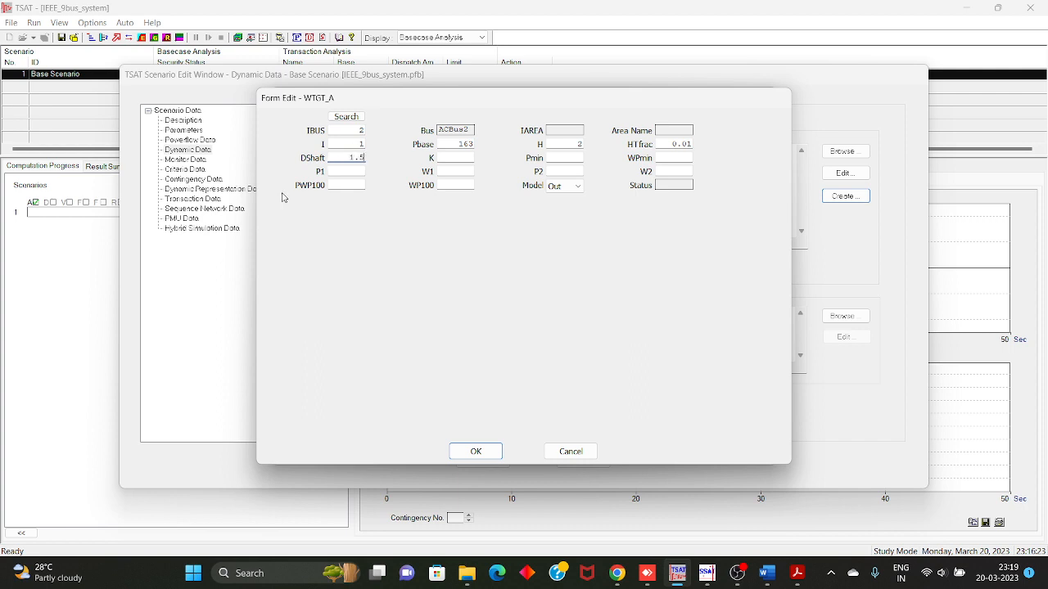
Set K to 160.01, Pmin to 0.0316, WPmin to 0.8341 and P1 to 0.4756 in the WTGT_A data.
{"action": "left_click", "coordinate": [464, 159]}
{"action": "type", "text": "160.01"}
{"action": "left_click", "coordinate": [566, 159]}
{"action": "type", "text": "0.0316"}
{"action": "left_click", "coordinate": [664, 161]}
{"action": "type", "text": "0.8341"}
{"action": "left_click", "coordinate": [358, 171]}
{"action": "type", "text": "0.4756"}
Set W1 to 0.9420, P2 to 0.5268 and W2 to 0.9098 in the WTGT_A data.
{"action": "left_click", "coordinate": [456, 171]}
{"action": "type", "text": "0.94"}
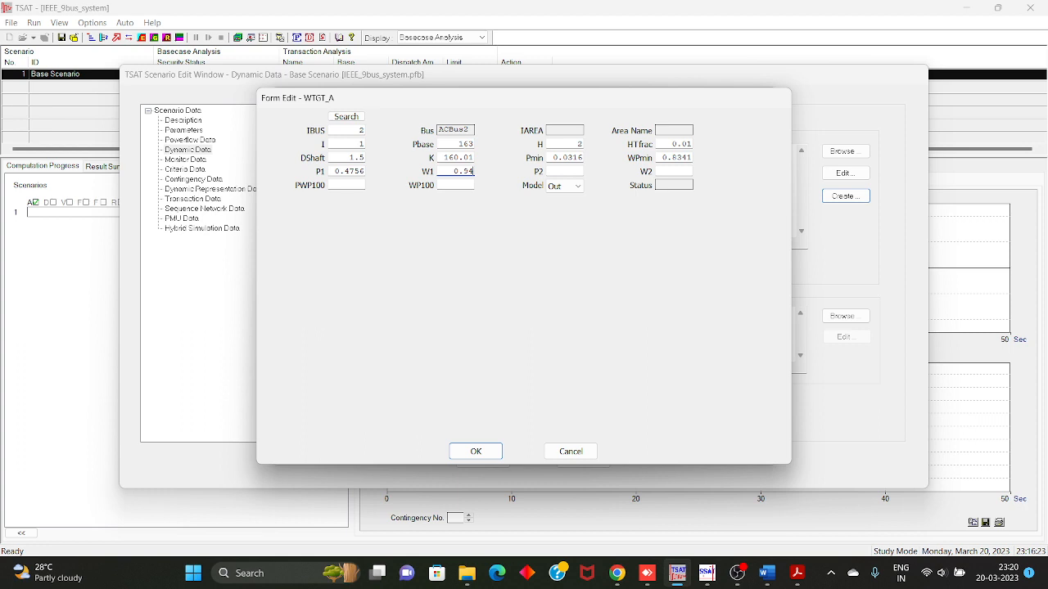
{"action": "type", "text": "20"}
{"action": "left_click", "coordinate": [555, 172]}
{"action": "type", "text": "0.5268"}
{"action": "left_click", "coordinate": [679, 172]}
{"action": "type", "text": "0.90"}
{"action": "type", "text": "98"}
Complete the WTGT_A record with PWP100 0.5273, WP100 0.97 and its Model status, and add it to the file.
{"action": "left_click", "coordinate": [357, 184]}
{"action": "type", "text": "0.5273"}
{"action": "left_click", "coordinate": [461, 185]}
{"action": "type", "text": "0.97"}
{"action": "left_click", "coordinate": [563, 186]}
{"action": "left_click", "coordinate": [562, 209]}
{"action": "left_click", "coordinate": [497, 451]}
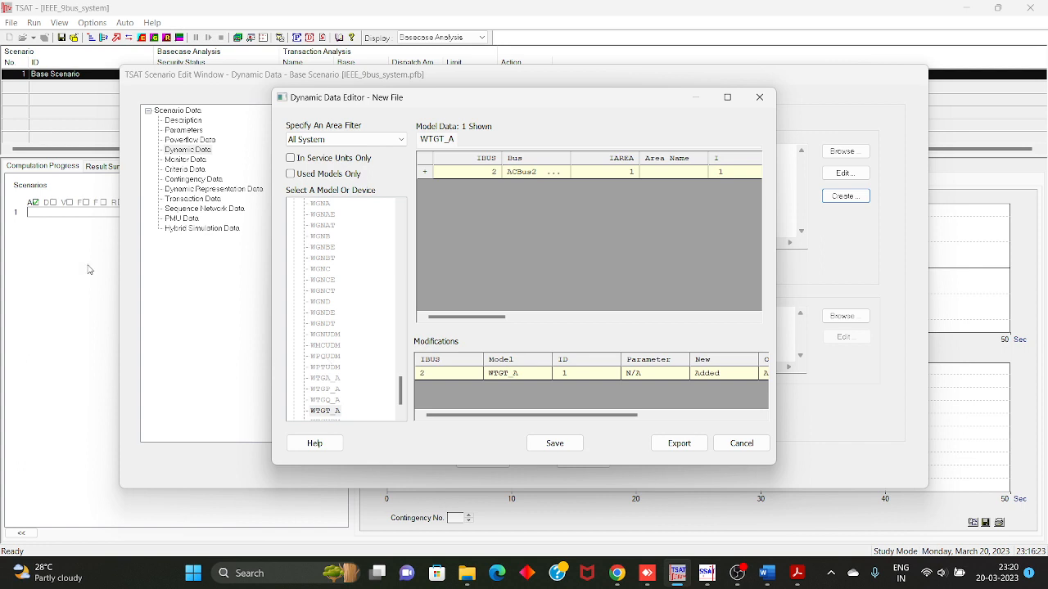
Create a new REGC_A model and assign it to the generator at ACBus2.
{"action": "scroll", "coordinate": [382, 359], "scroll_direction": "up", "scroll_amount": 5}
{"action": "scroll", "coordinate": [381, 359], "scroll_direction": "up", "scroll_amount": 10}
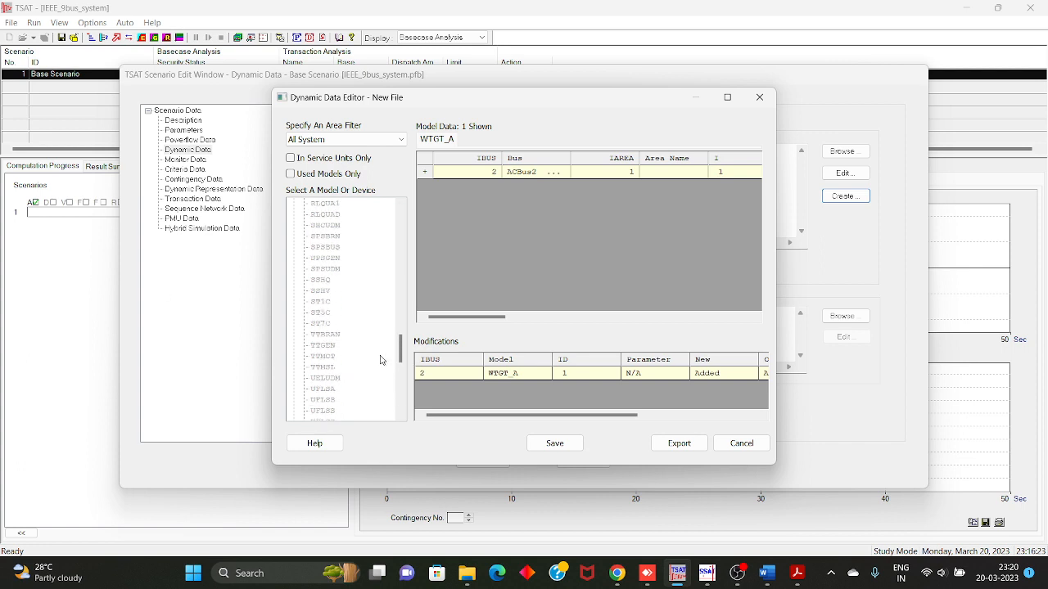
{"action": "left_click", "coordinate": [325, 318]}
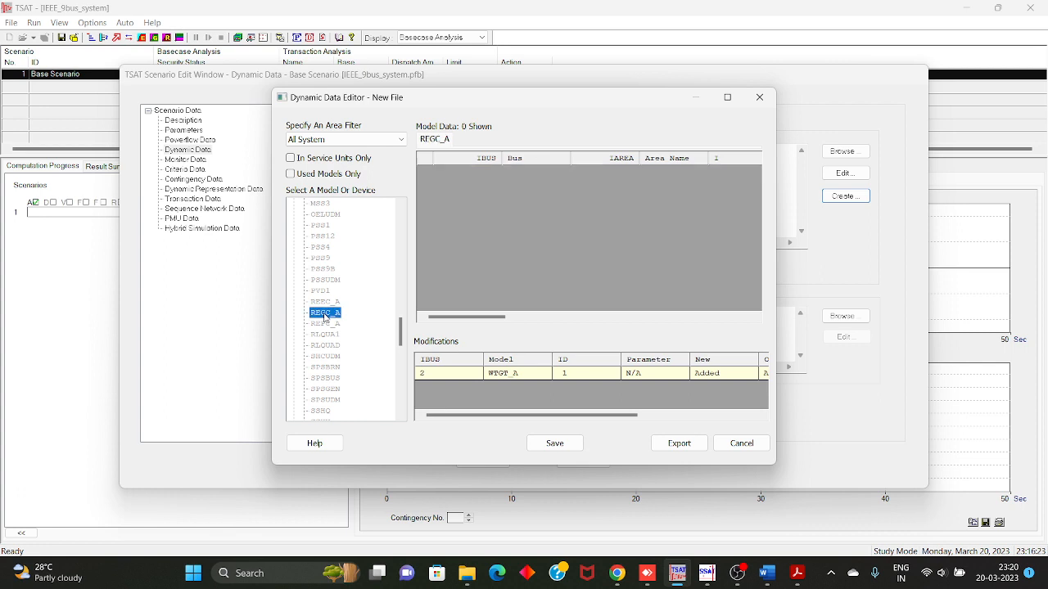
{"action": "left_click_drag", "start_coordinate": [325, 318], "coordinate": [454, 221]}
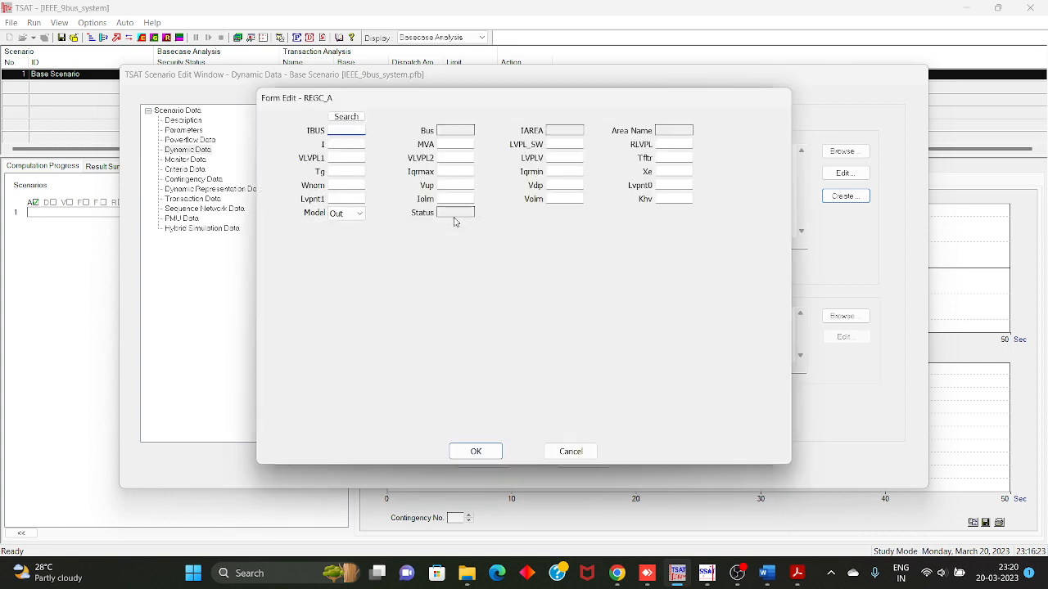
{"action": "left_click", "coordinate": [355, 123]}
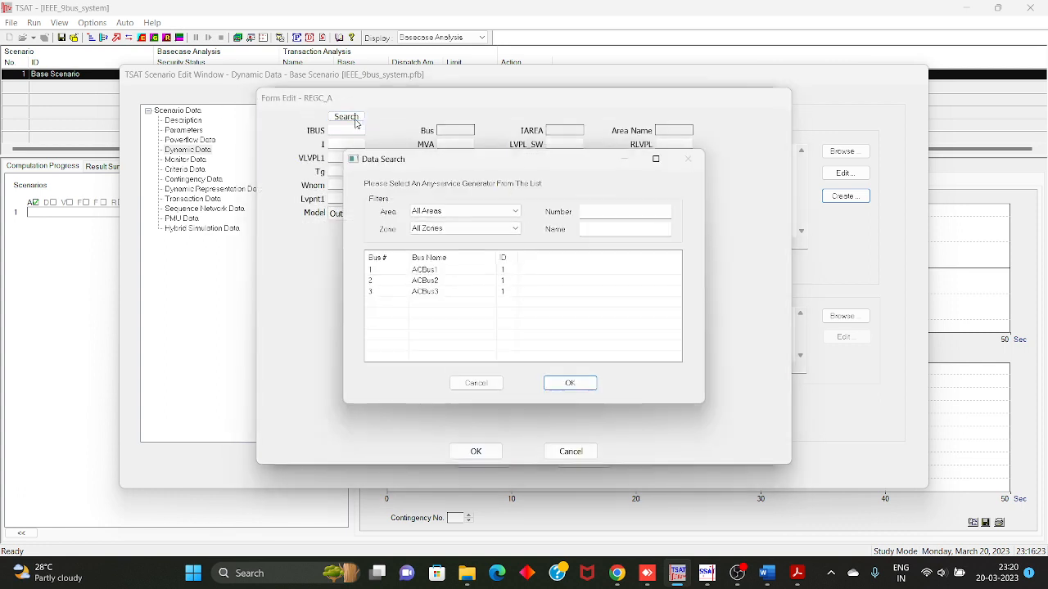
{"action": "double_click", "coordinate": [409, 283]}
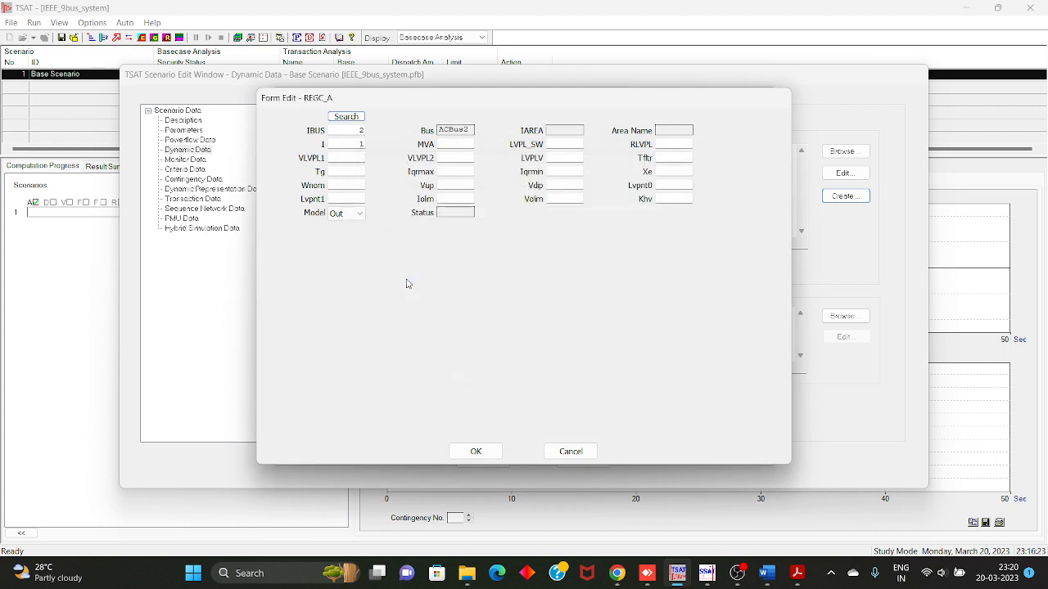
Set MVA to 310, LVPL_SW to 1, RLVPL to 10, VLVPL1 to 0.4 and VLVPL2 to 0.9 for the REGC_A model.
{"action": "left_click", "coordinate": [450, 145]}
{"action": "type", "text": "310"}
{"action": "left_click", "coordinate": [569, 143]}
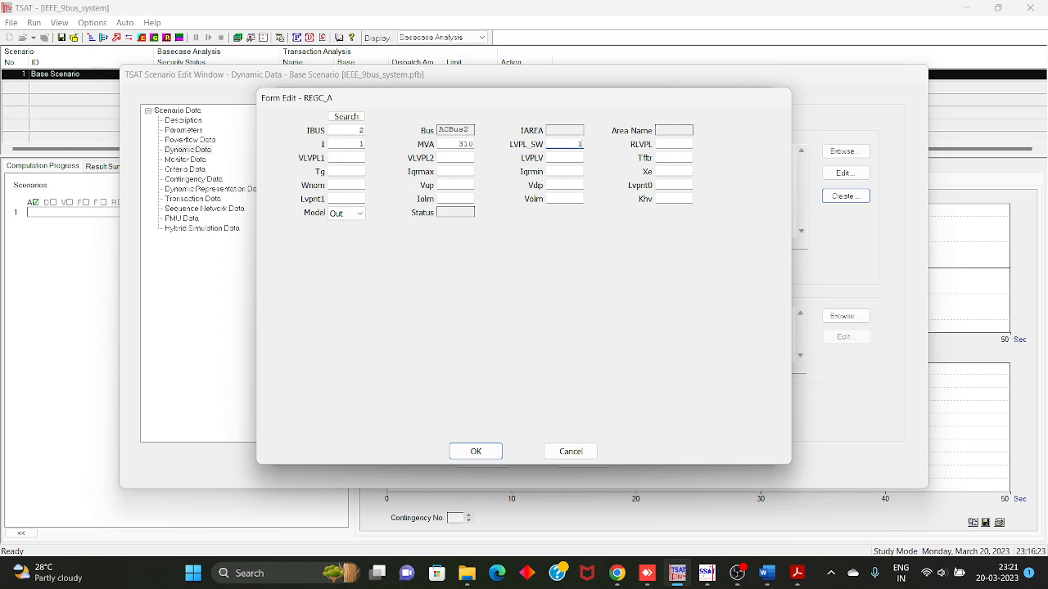
{"action": "left_click", "coordinate": [686, 145]}
{"action": "type", "text": "10"}
{"action": "left_click", "coordinate": [348, 158]}
{"action": "type", "text": "0.4"}
{"action": "left_click", "coordinate": [455, 158]}
{"action": "type", "text": "0.9"}
Set LVPLV to 1.22, Tfltr to 0.005 and Tg to 0.02 in the REGC_A data.
{"action": "left_click", "coordinate": [555, 157]}
{"action": "type", "text": "0.2"}
{"action": "key", "text": "BackSpace"}
{"action": "key", "text": "BackSpace"}
{"action": "key", "text": "BackSpace"}
{"action": "type", "text": "0"}
{"action": "type", "text": ".22"}
{"action": "left_click", "coordinate": [684, 157]}
{"action": "type", "text": "0.005"}
{"action": "left_click", "coordinate": [362, 172]}
{"action": "type", "text": "0.05"}
{"action": "key", "text": "BackSpace"}
{"action": "type", "text": "2"}
Set Iqrmax to 999, Iqrmin to -99, Xe to 0 and Wnom to 0.97 in the REGC_A data.
{"action": "left_click", "coordinate": [450, 171]}
{"action": "type", "text": "99"}
{"action": "left_click", "coordinate": [566, 173]}
{"action": "type", "text": "-99"}
{"action": "left_click", "coordinate": [688, 170]}
{"action": "type", "text": "0"}
{"action": "left_click", "coordinate": [335, 184]}
{"action": "type", "text": "0.97"}
Set Vup to 1.1, Vdp to 0.9, and both Lvpnt0 and Lvpnt1 to 0 in the REGC_A data.
{"action": "left_click", "coordinate": [453, 187]}
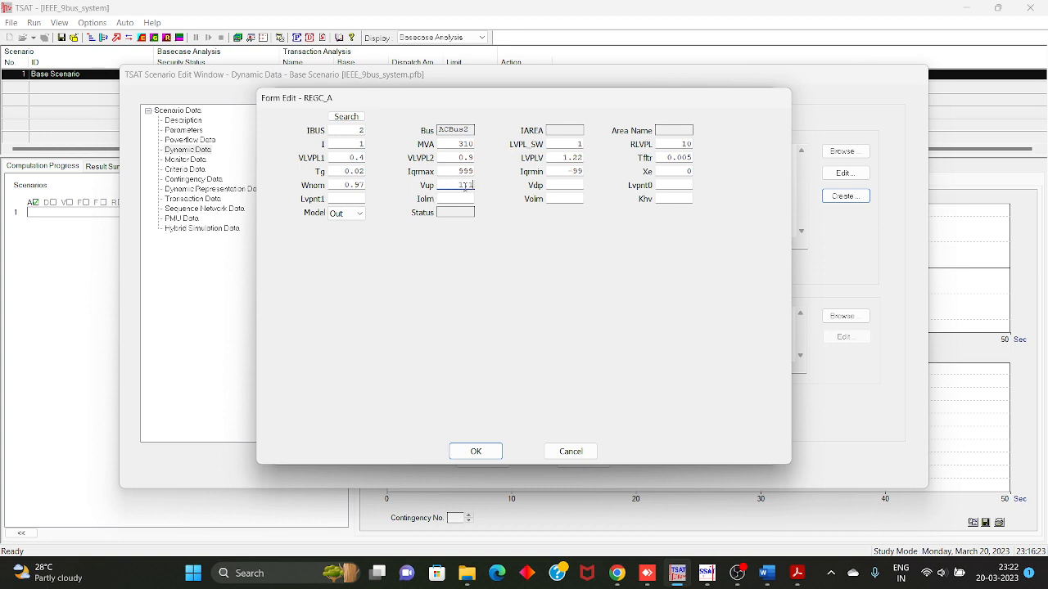
{"action": "left_click", "coordinate": [571, 186]}
{"action": "type", "text": "0.9"}
{"action": "left_click", "coordinate": [675, 185]}
{"action": "left_click", "coordinate": [359, 198]}
{"action": "type", "text": "0"}
Complete the REGC_A record with Iolim, Volim and Khv at 0 and its Model status, and add it to the file.
{"action": "left_click", "coordinate": [455, 199]}
{"action": "type", "text": "0"}
{"action": "left_click", "coordinate": [567, 198]}
{"action": "left_click", "coordinate": [687, 199]}
{"action": "type", "text": "0"}
{"action": "left_click", "coordinate": [358, 214]}
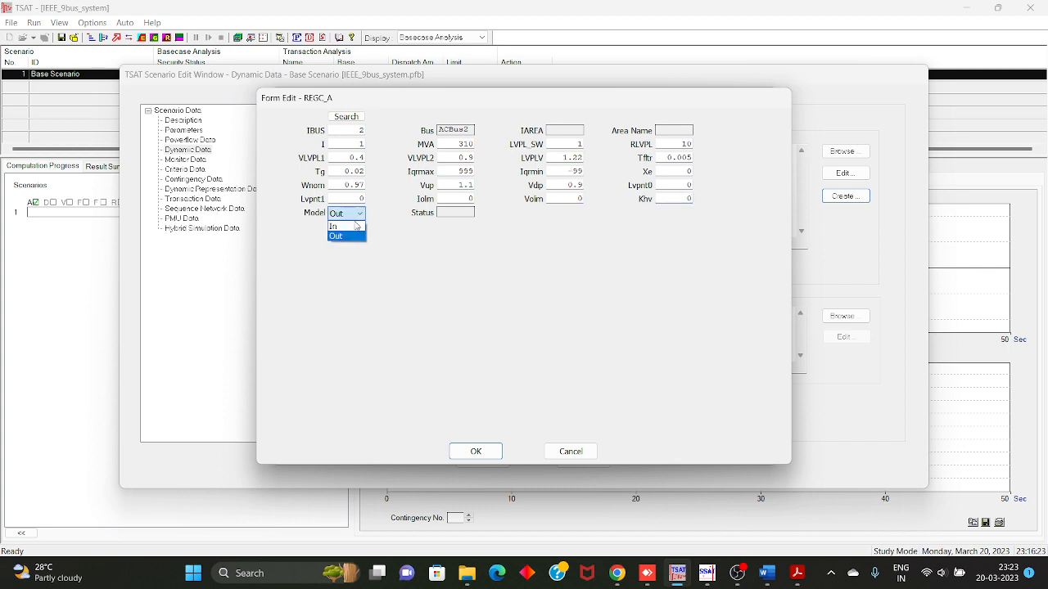
{"action": "left_click", "coordinate": [344, 235]}
{"action": "left_click", "coordinate": [471, 451]}
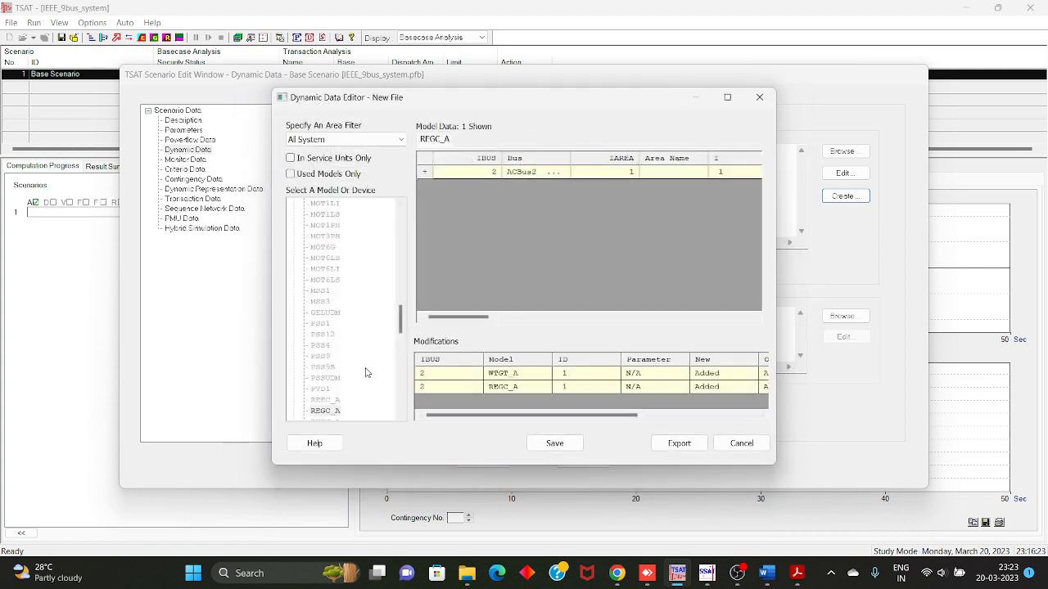
Create a new REEC_A model and assign it to the generator at ACBus2.
{"action": "scroll", "coordinate": [366, 375], "scroll_direction": "down", "scroll_amount": 1}
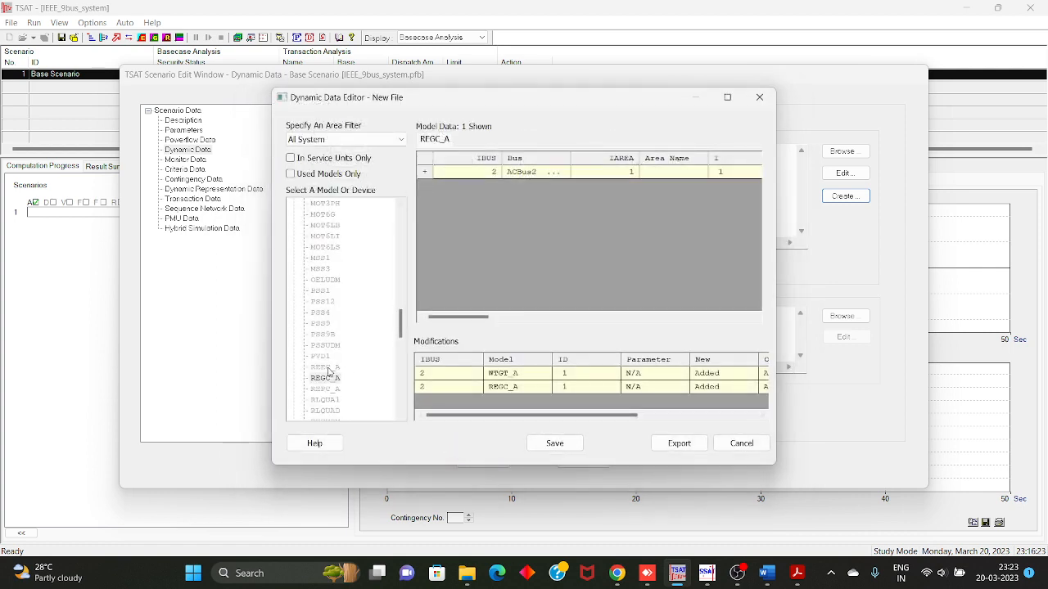
{"action": "left_click", "coordinate": [328, 367]}
{"action": "right_click", "coordinate": [443, 181]}
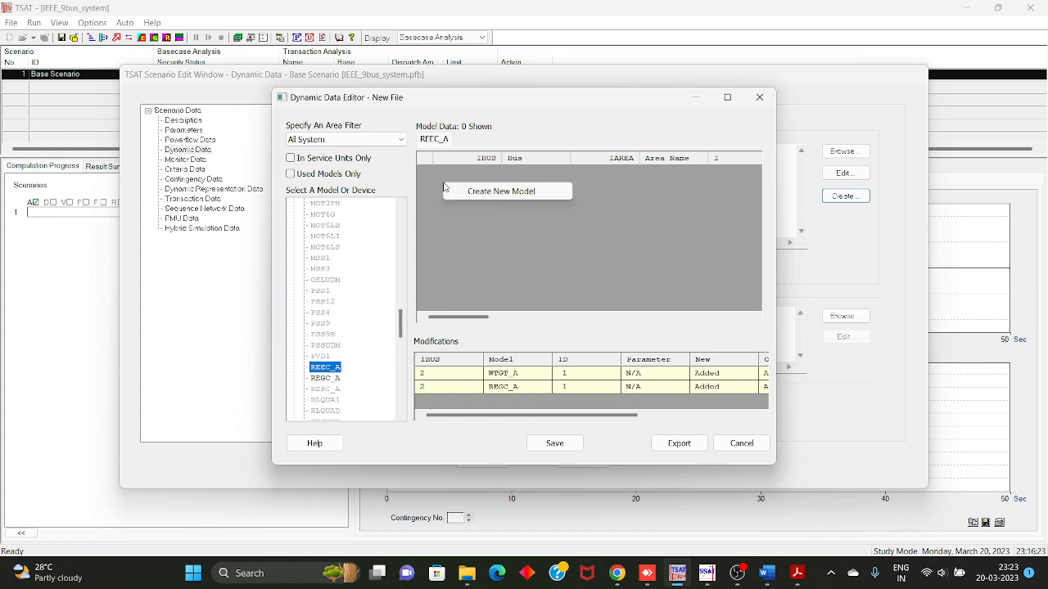
{"action": "left_click", "coordinate": [457, 193]}
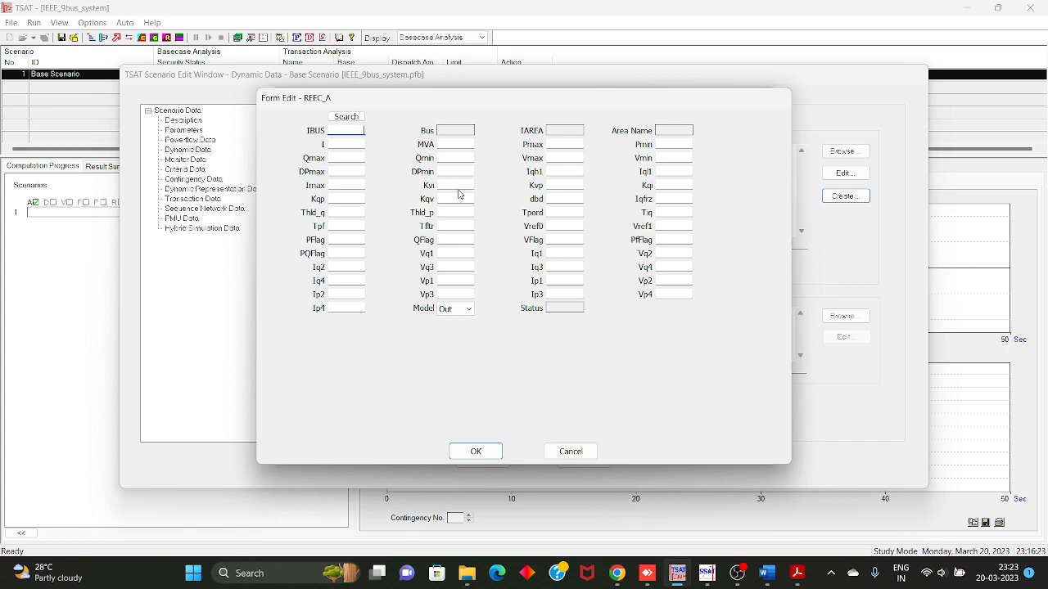
{"action": "left_click", "coordinate": [343, 117]}
{"action": "double_click", "coordinate": [424, 281]}
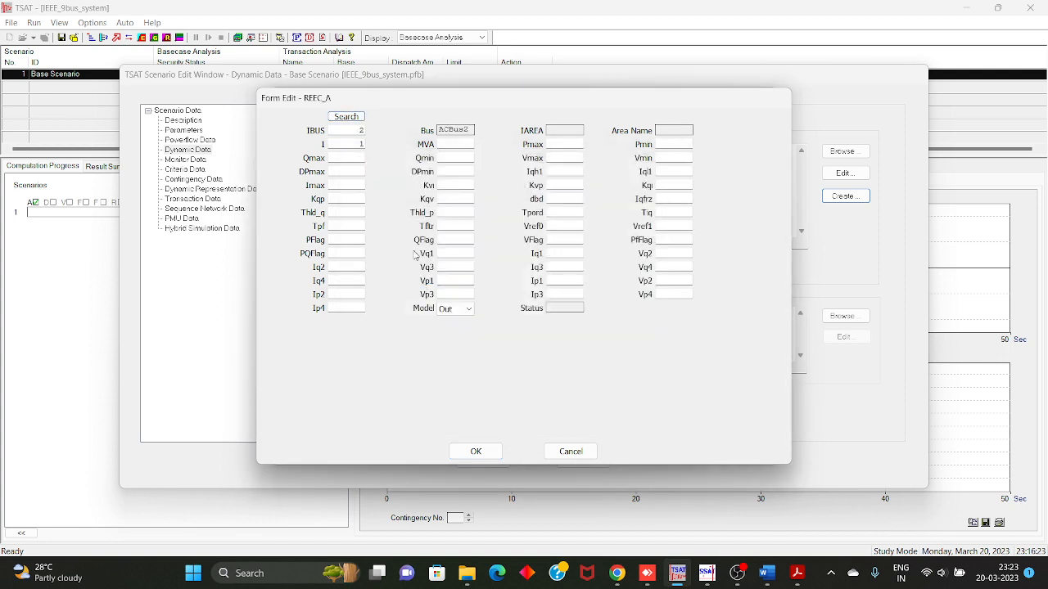
Set MVA to 310, Pmax to 1.12 and Pmin to 0.04 for the REEC_A model.
{"action": "left_click", "coordinate": [444, 146]}
{"action": "type", "text": "310"}
{"action": "left_click", "coordinate": [567, 145]}
{"action": "type", "text": "1.12"}
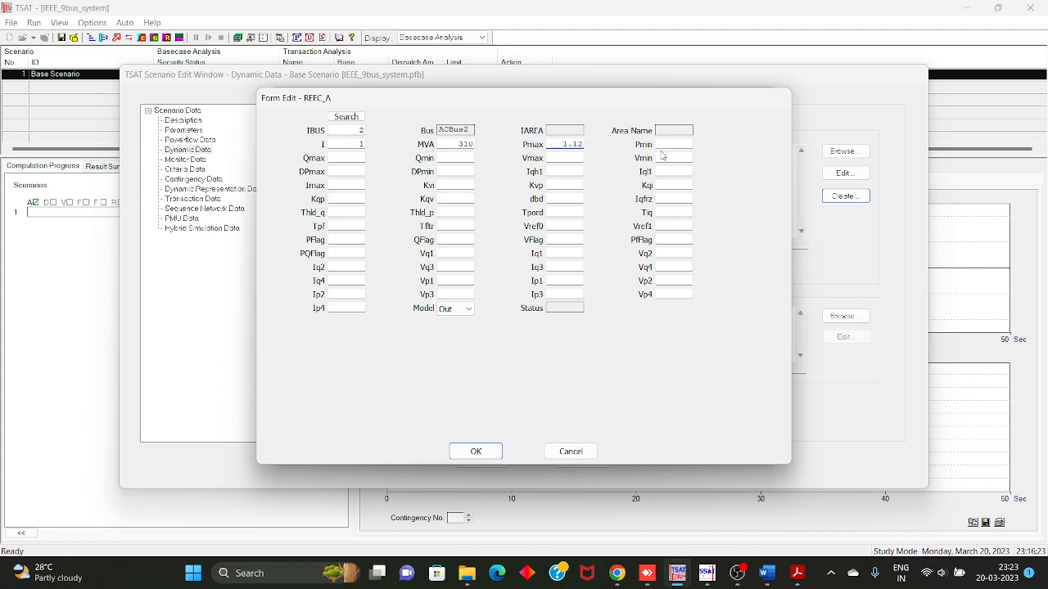
{"action": "left_click", "coordinate": [682, 144]}
{"action": "type", "text": "0.04"}
Set Qmax to 0.4930, Qmin to -0.4930, Vmax to 1.1 and Vmin to 0.9 in the REEC_A data.
{"action": "left_click", "coordinate": [347, 157]}
{"action": "type", "text": "0.4930"}
{"action": "left_click", "coordinate": [462, 155]}
{"action": "type", "text": "-0.4930"}
{"action": "left_click", "coordinate": [555, 156]}
{"action": "type", "text": "101"}
{"action": "key", "text": "BackSpace"}
{"action": "key", "text": "BackSpace"}
{"action": "left_click", "coordinate": [679, 158]}
{"action": "type", "text": "0.9"}
Set DPmax to 99, DPmin to -99, Iqh1 to 1.05 and Iql1 to -1.05 in the REEC_A data.
{"action": "left_click", "coordinate": [348, 174]}
{"action": "type", "text": "99"}
{"action": "left_click", "coordinate": [471, 170]}
{"action": "left_click", "coordinate": [581, 170]}
{"action": "type", "text": "1.05"}
{"action": "left_click", "coordinate": [678, 170]}
{"action": "type", "text": "-1.05"}
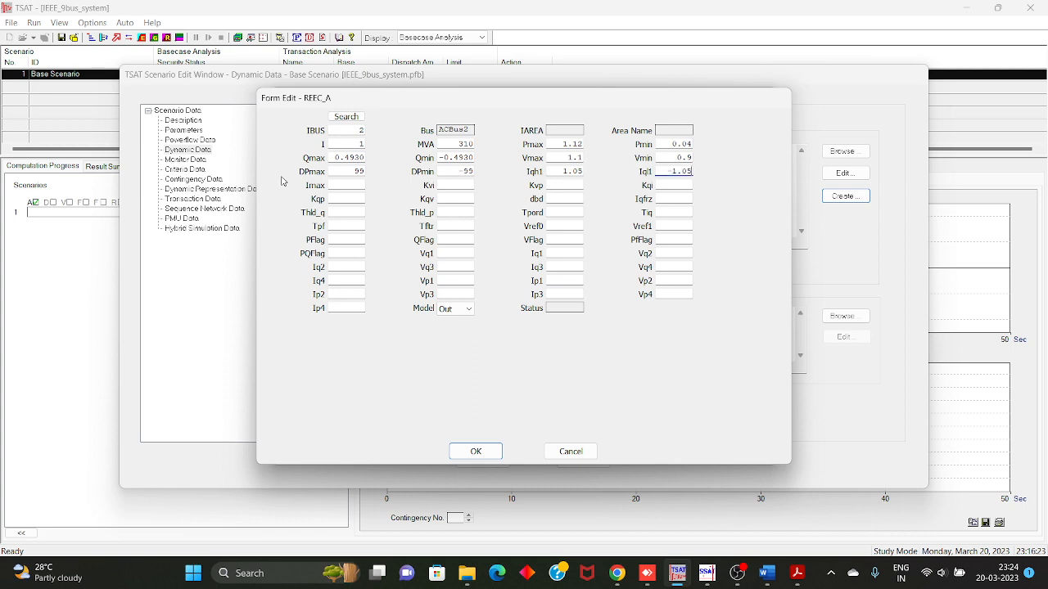
Set Imax to 1.5, Kvi to 60, Kvp to 1 and Kqi to 0.41 in the REEC_A data.
{"action": "left_click", "coordinate": [362, 185]}
{"action": "type", "text": "1.5"}
{"action": "left_click", "coordinate": [465, 184]}
{"action": "type", "text": "60"}
{"action": "left_click", "coordinate": [570, 185]}
{"action": "left_click", "coordinate": [659, 184]}
{"action": "type", "text": "41"}
Set Kqp and Kqv to 0, dbd to 0.05 and Iqfrz to 0.15 in the REEC_A data.
{"action": "left_click", "coordinate": [345, 198]}
{"action": "type", "text": "0"}
{"action": "left_click", "coordinate": [471, 199]}
{"action": "type", "text": "0"}
{"action": "left_click", "coordinate": [569, 199]}
{"action": "type", "text": "0.05"}
{"action": "left_click", "coordinate": [669, 198]}
{"action": "type", "text": "0.165"}
{"action": "key", "text": "BackSpace"}
{"action": "key", "text": "BackSpace"}
{"action": "type", "text": "5"}
Set Thld_q and Thld_p to 0, and Tpord and Tiq to 0.02 in the REEC_A data.
{"action": "left_click", "coordinate": [351, 213]}
{"action": "left_click", "coordinate": [468, 214]}
{"action": "type", "text": "0"}
{"action": "left_click", "coordinate": [575, 214]}
{"action": "type", "text": "0.02"}
{"action": "left_click", "coordinate": [673, 215]}
{"action": "type", "text": "0.02"}
Set Tpf, Tfltr, Vref0 and Vref1 to 0 in the REEC_A data.
{"action": "left_click", "coordinate": [351, 225]}
{"action": "left_click", "coordinate": [453, 224]}
{"action": "left_click", "coordinate": [577, 226]}
{"action": "type", "text": "0"}
{"action": "left_click", "coordinate": [677, 226]}
Set PFlag to 0, QFlag to 1 and PQFlag to 0 in the REEC_A data, and fill in VFlag and PfFlag.
{"action": "left_click", "coordinate": [348, 240]}
{"action": "left_click", "coordinate": [457, 239]}
{"action": "left_click", "coordinate": [548, 239]}
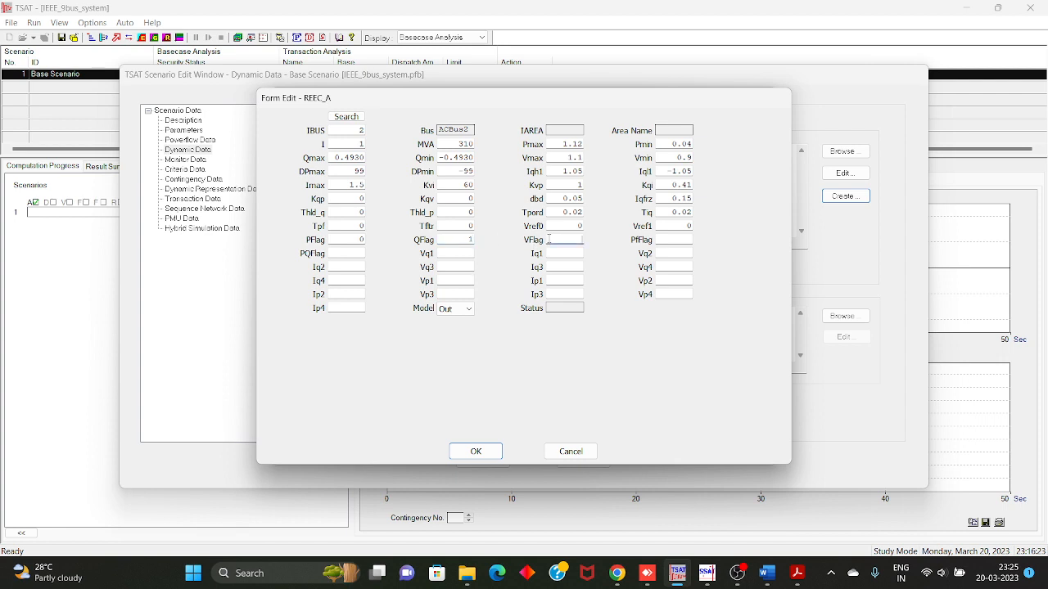
{"action": "left_click", "coordinate": [665, 241]}
{"action": "left_click", "coordinate": [352, 255]}
{"action": "type", "text": "0"}
Set Vq2 to 0.5 and Iq2 to 1 in the REEC_A data, and fill in Vq1 and Iq1.
{"action": "left_click", "coordinate": [472, 254]}
{"action": "left_click", "coordinate": [564, 252]}
{"action": "left_click", "coordinate": [686, 253]}
{"action": "type", "text": "0.5"}
{"action": "left_click", "coordinate": [338, 267]}
{"action": "type", "text": "1"}
Set Vq3 to 0.8 and Iq4 to 1 in the REEC_A data, and fill in Iq3 and Vq4.
{"action": "left_click", "coordinate": [447, 266]}
{"action": "type", "text": "0.8"}
{"action": "left_click", "coordinate": [551, 266]}
{"action": "left_click", "coordinate": [687, 266]}
{"action": "left_click", "coordinate": [365, 283]}
{"action": "type", "text": "1"}
Set Vp2 to 0.5 and Ip2 to 1 in the REEC_A data, and fill in Vp1 and Ip1.
{"action": "left_click", "coordinate": [439, 278]}
{"action": "left_click", "coordinate": [563, 281]}
{"action": "left_click", "coordinate": [680, 282]}
{"action": "type", "text": "0.5"}
{"action": "left_click", "coordinate": [359, 293]}
{"action": "type", "text": "1"}
Set Vp3 to 0.9 and Vp4 to 1 in the REEC_A data, and fill in Ip3 and Ip4.
{"action": "left_click", "coordinate": [440, 294]}
{"action": "type", "text": "0.9"}
{"action": "left_click", "coordinate": [578, 293]}
{"action": "left_click", "coordinate": [689, 294]}
{"action": "type", "text": "1"}
{"action": "left_click", "coordinate": [331, 307]}
Choose the Model status of the REEC_A record and add the completed record to the dynamic data.
{"action": "left_click", "coordinate": [457, 309]}
{"action": "left_click", "coordinate": [460, 323]}
{"action": "left_click", "coordinate": [475, 451]}
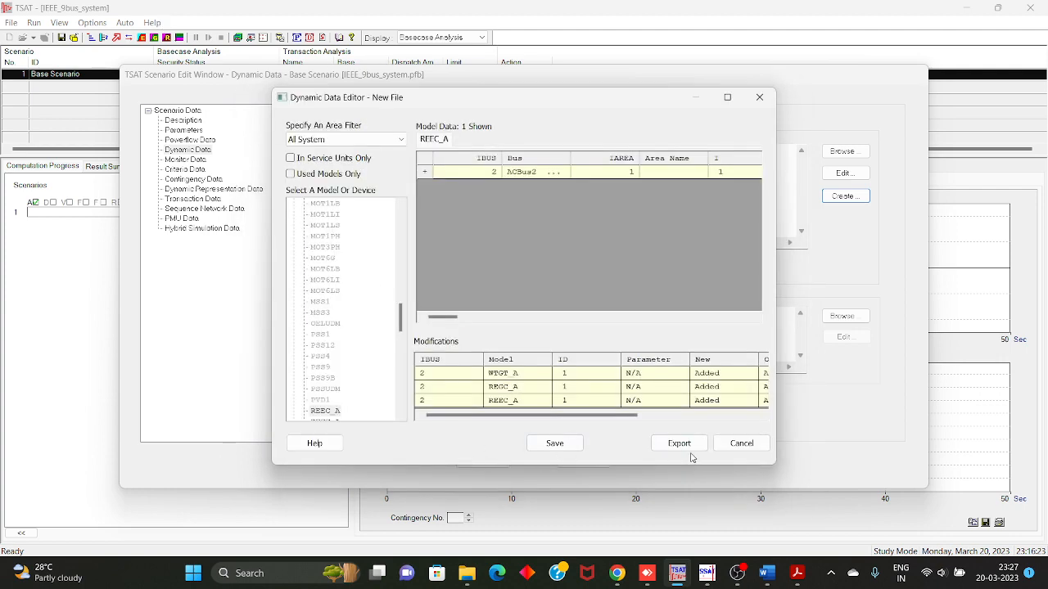
Save the new models as IEEE_9bus_system_res.DYR in the pss_lab folder and accept the scenario's dynamic data.
{"action": "left_click", "coordinate": [573, 446]}
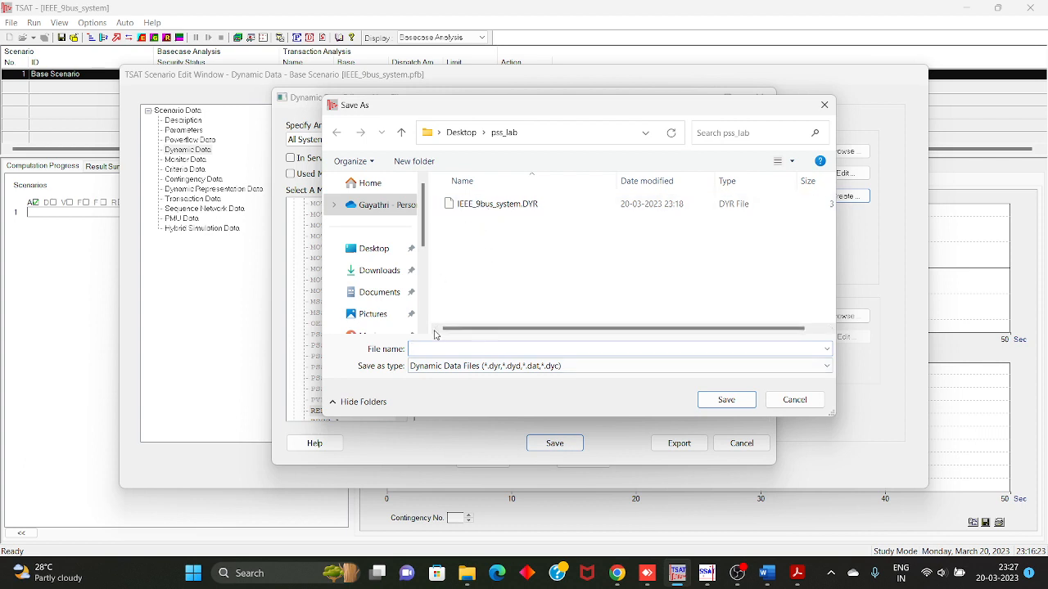
{"action": "left_click", "coordinate": [470, 205]}
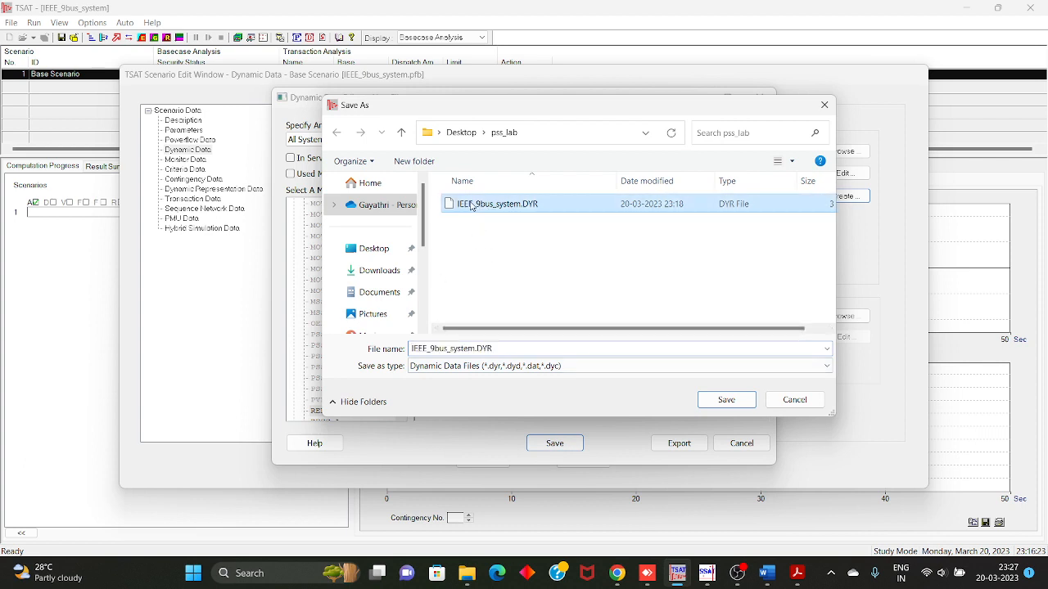
{"action": "left_click", "coordinate": [476, 348]}
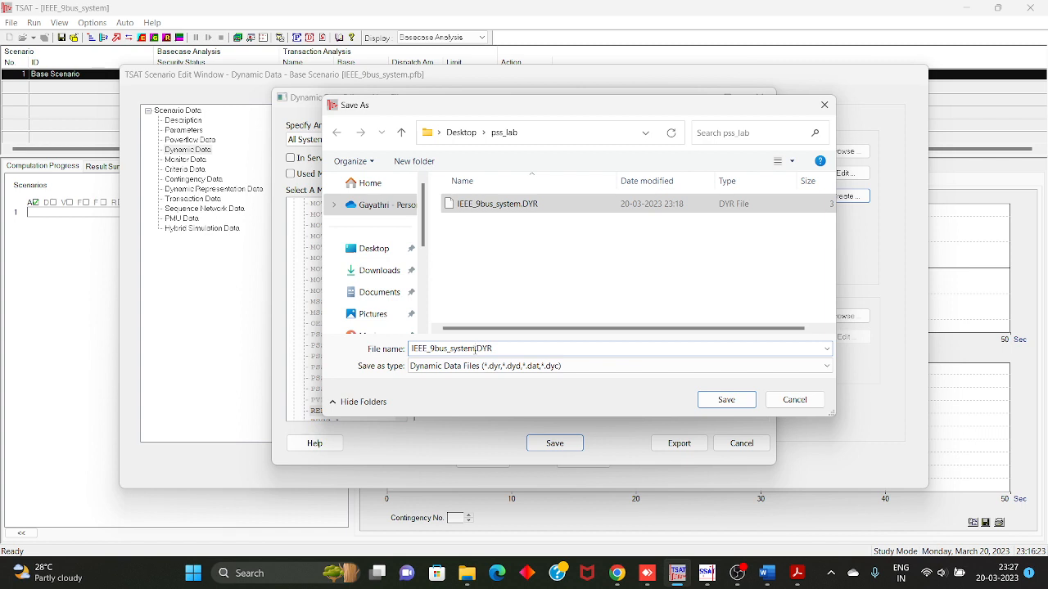
{"action": "type", "text": "_"}
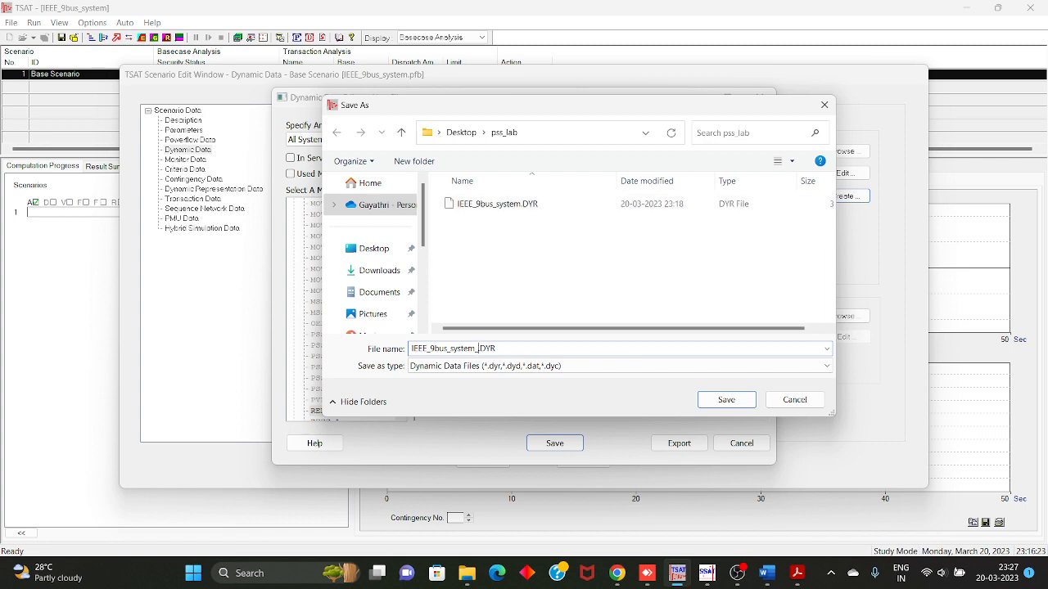
{"action": "type", "text": "res"}
{"action": "left_click", "coordinate": [724, 401]}
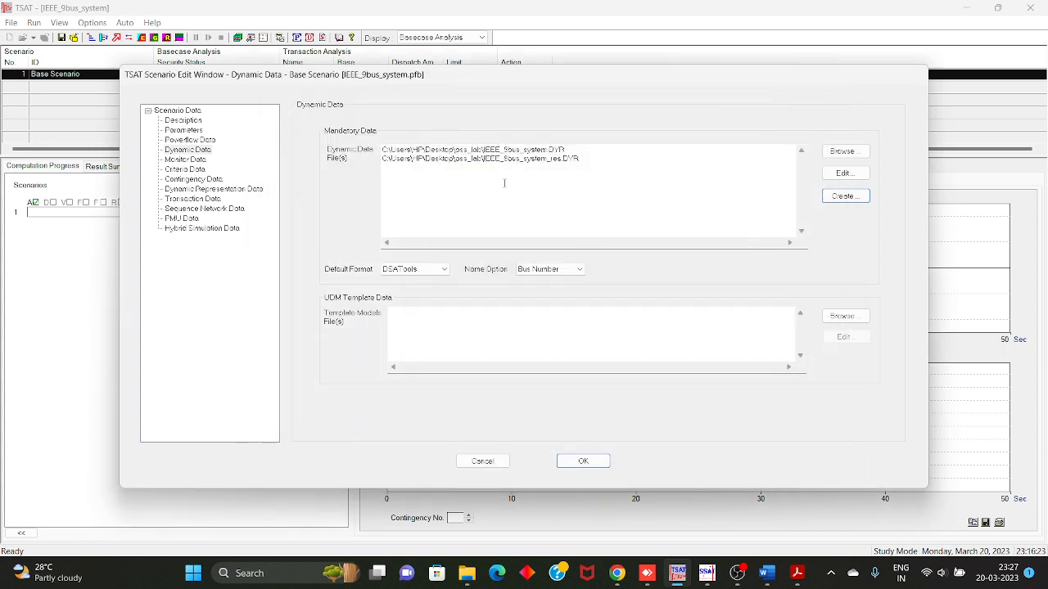
{"action": "left_click", "coordinate": [576, 462]}
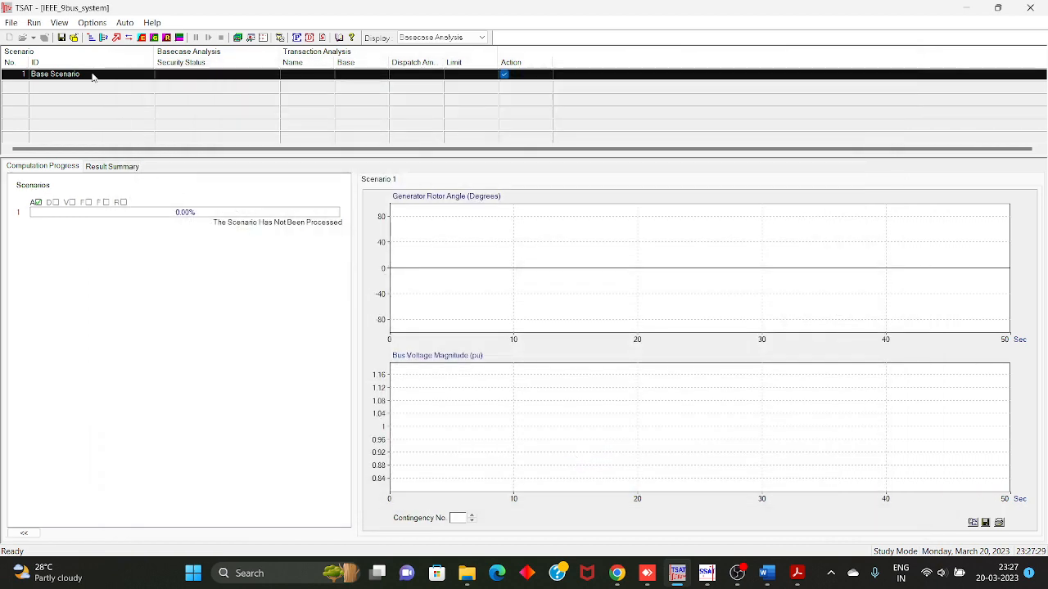
Review the switching commands of the GEN_3_Tripping contingency in the base scenario and keep them, overwriting the existing switching file.
{"action": "left_click", "coordinate": [35, 23]}
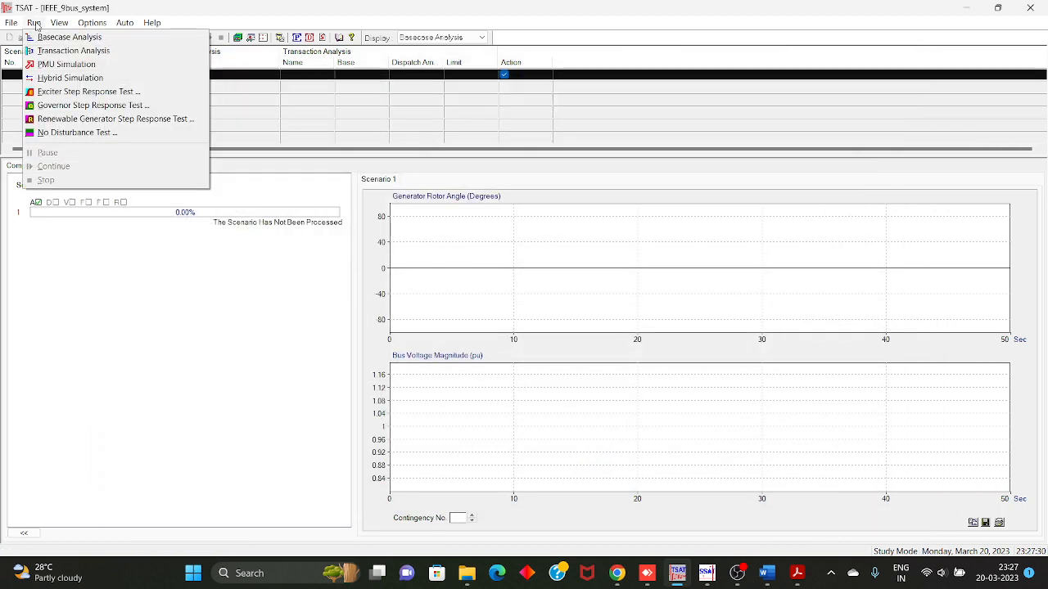
{"action": "left_click", "coordinate": [216, 85]}
{"action": "double_click", "coordinate": [126, 75]}
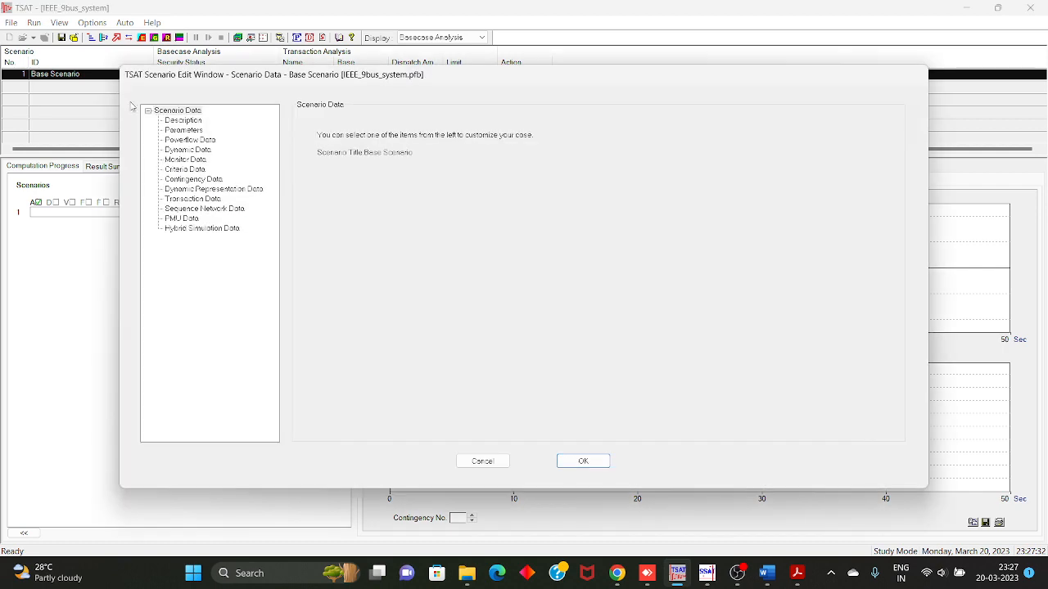
{"action": "left_click", "coordinate": [180, 179]}
{"action": "left_click", "coordinate": [856, 184]}
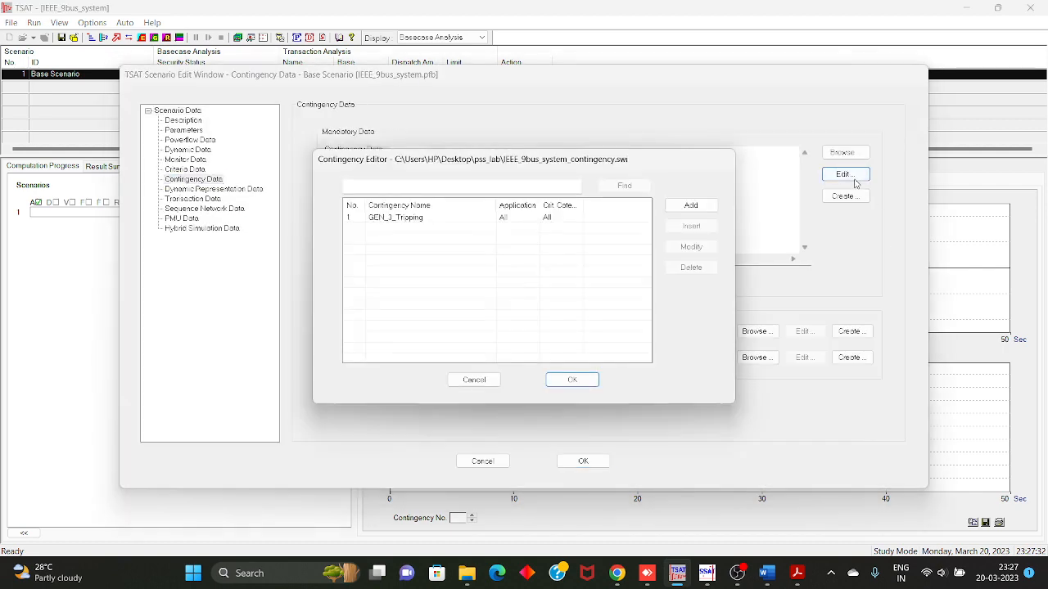
{"action": "double_click", "coordinate": [374, 220]}
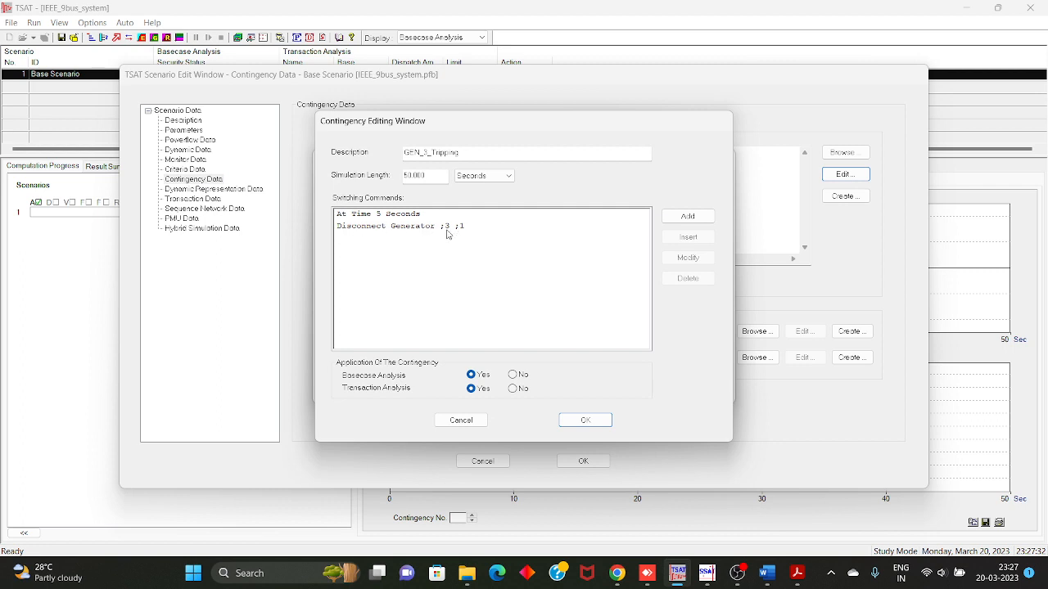
{"action": "left_click", "coordinate": [590, 421]}
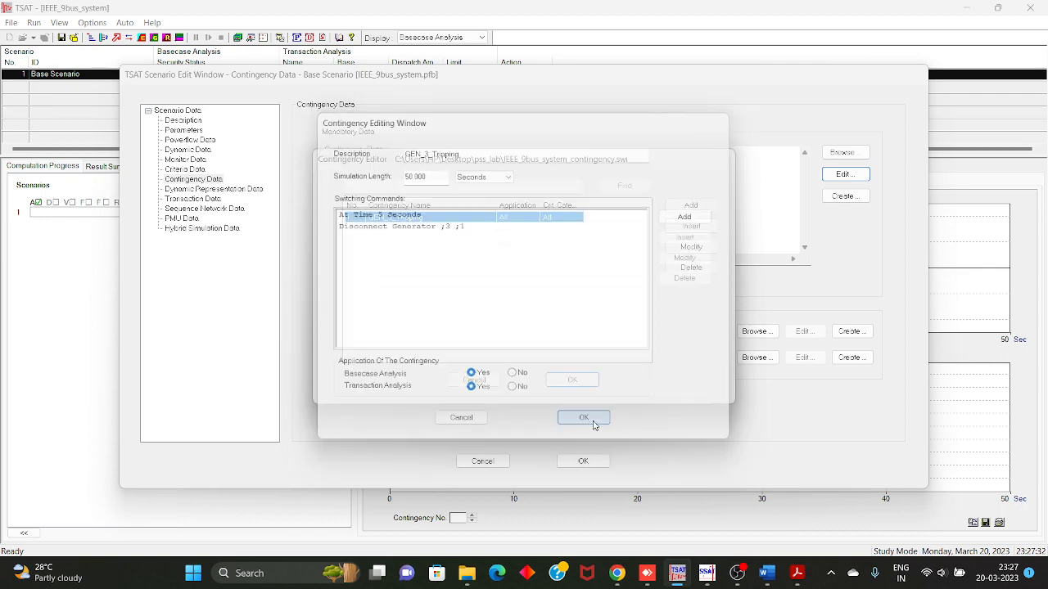
{"action": "left_click", "coordinate": [585, 378]}
{"action": "left_click", "coordinate": [524, 328]}
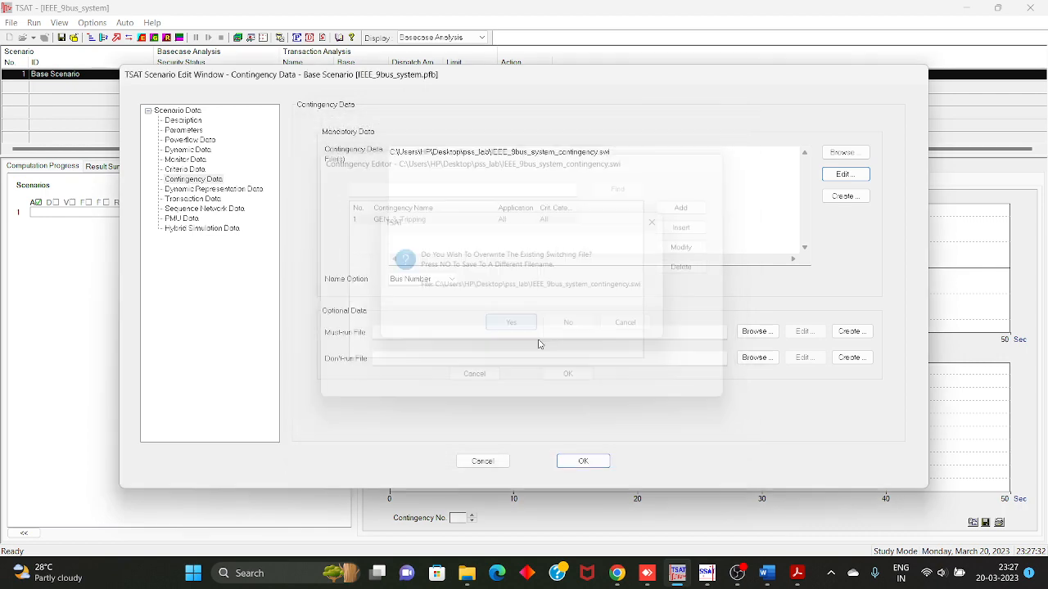
{"action": "left_click", "coordinate": [581, 463]}
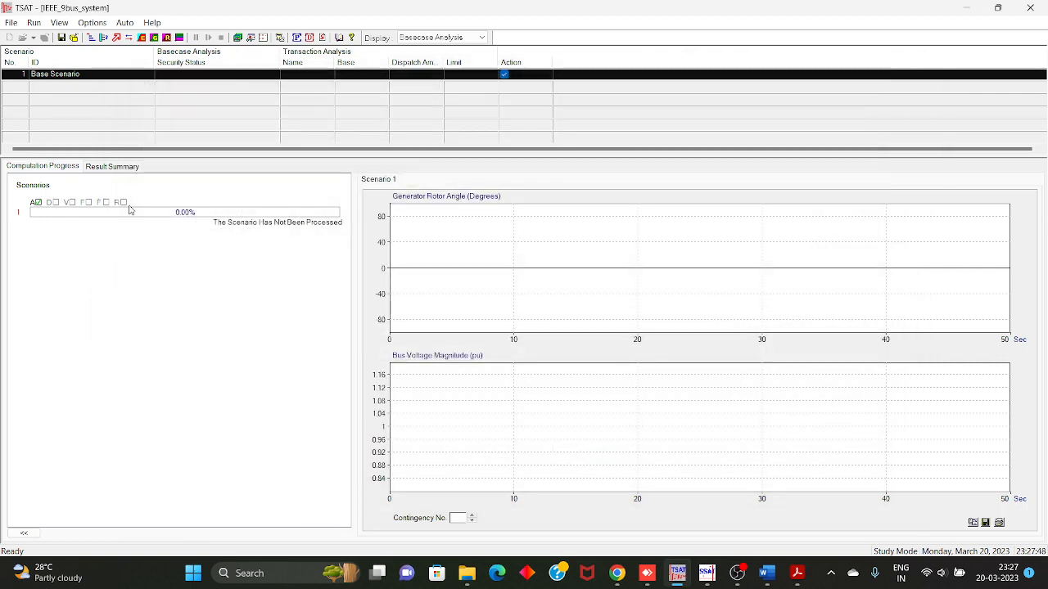
Run the basecase analysis for the base scenario and show its result summary.
{"action": "left_click", "coordinate": [34, 22]}
{"action": "left_click", "coordinate": [41, 38]}
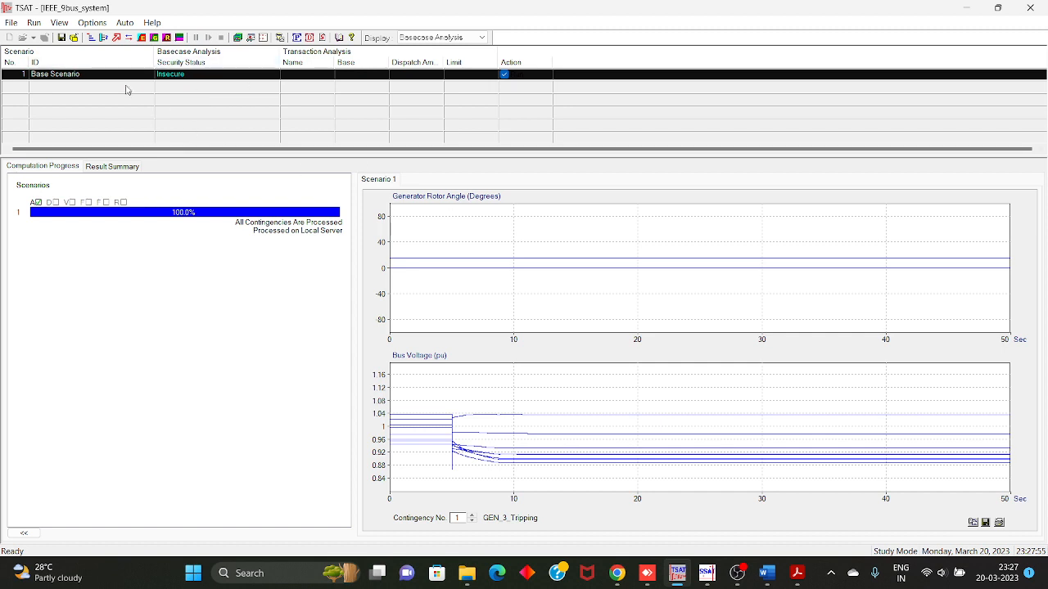
{"action": "left_click", "coordinate": [114, 167]}
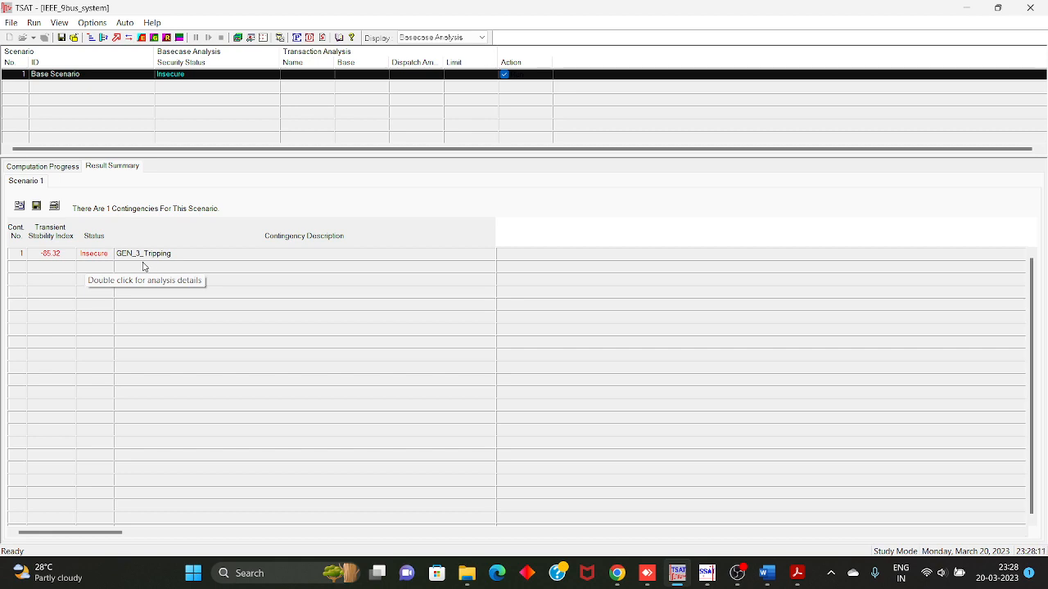
Open the results in DSATools Output Analysis, maximized, and plot Generator speed (Hz) for the GEN_3_TRIPPING contingency.
{"action": "left_click", "coordinate": [254, 38]}
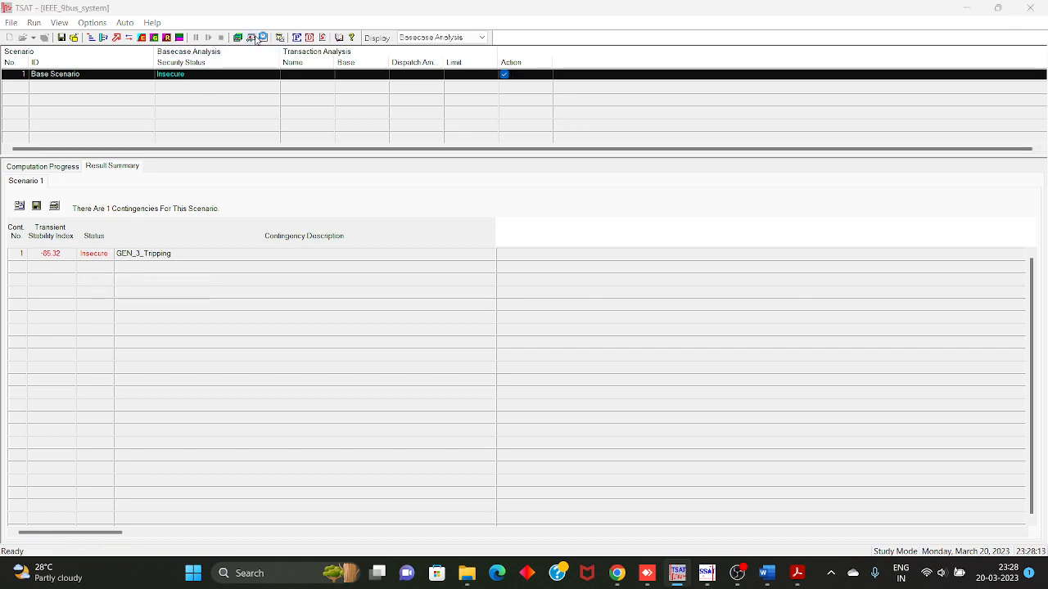
{"action": "left_click", "coordinate": [631, 161]}
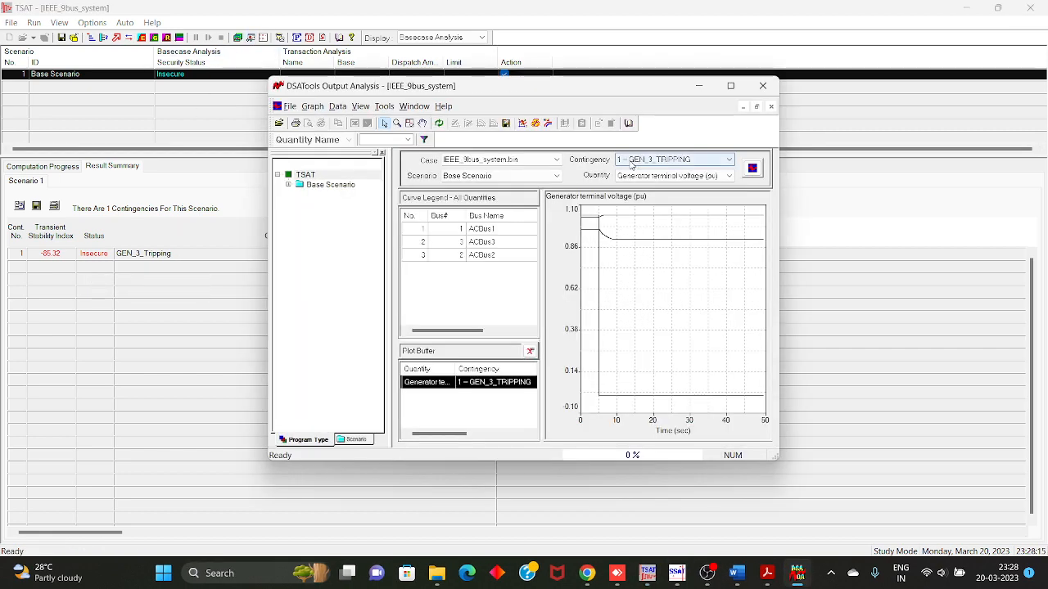
{"action": "left_click", "coordinate": [729, 86]}
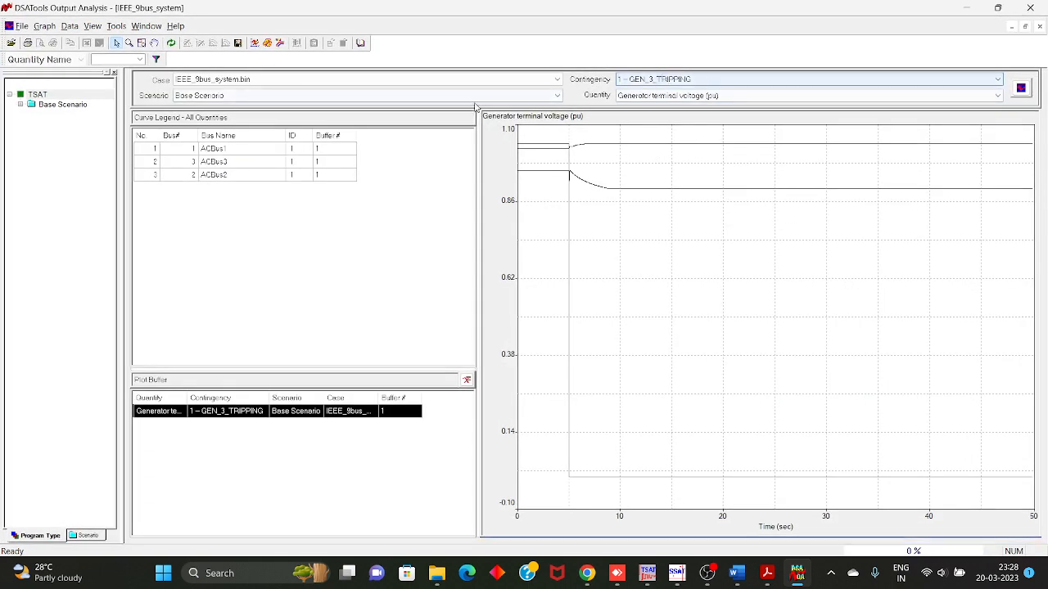
{"action": "left_click", "coordinate": [672, 95]}
{"action": "left_click", "coordinate": [668, 140]}
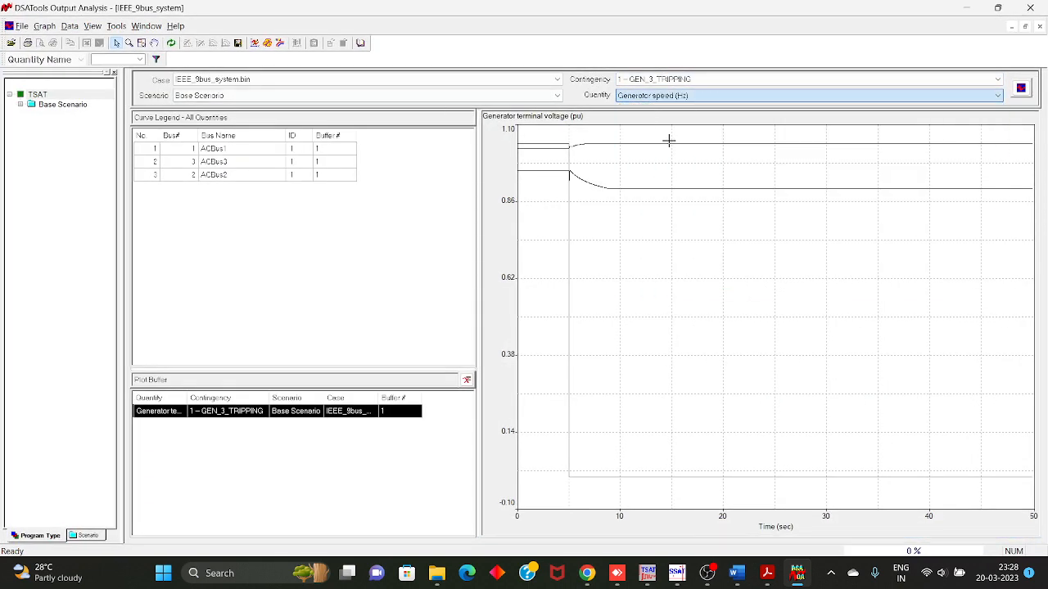
{"action": "left_click", "coordinate": [1017, 90]}
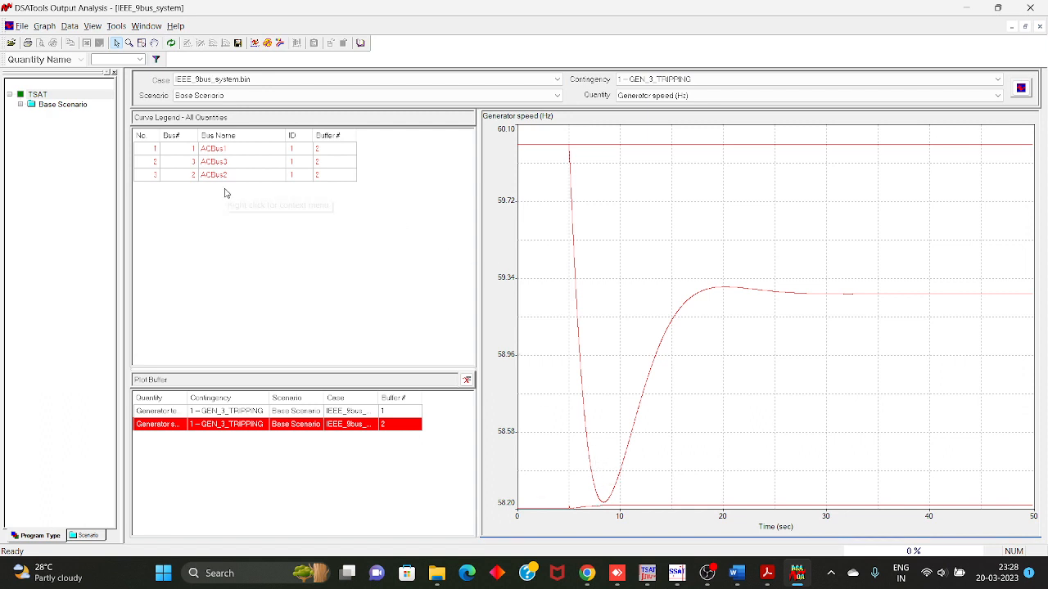
Highlight the ACBus3 and ACBus2 generator speed curves in turn to compare their response to the trip.
{"action": "left_click", "coordinate": [221, 162]}
{"action": "left_click", "coordinate": [633, 161]}
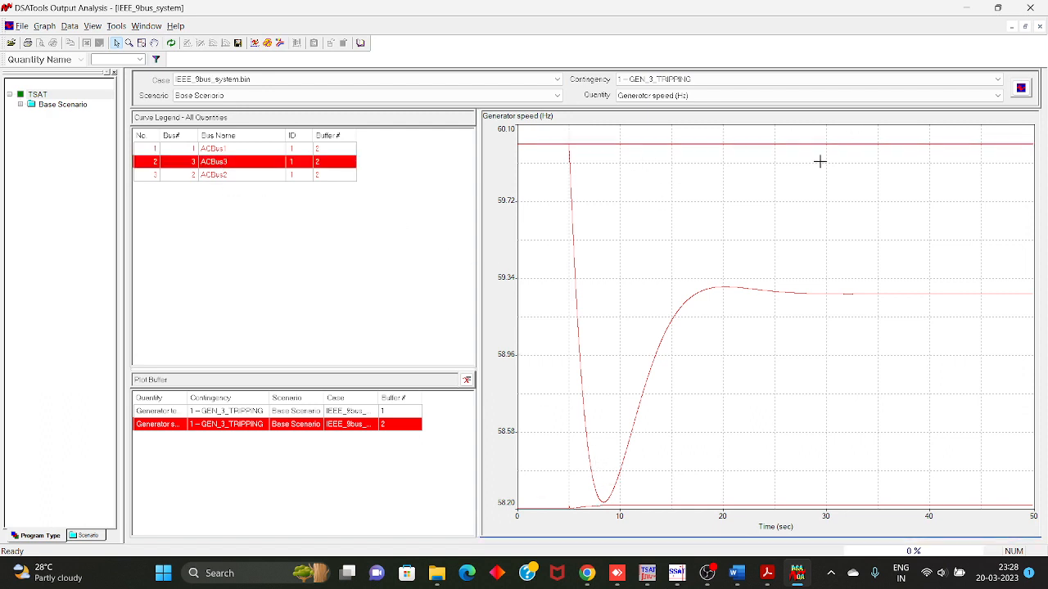
{"action": "left_click", "coordinate": [244, 176]}
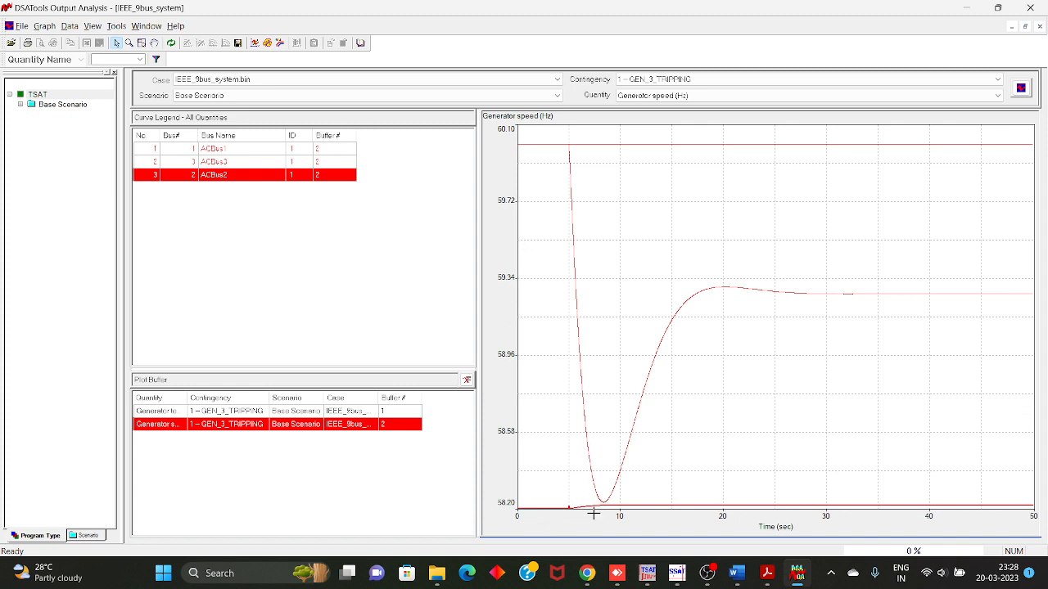
{"action": "left_click", "coordinate": [241, 175]}
Plot Generator active power (MW) for the GEN_3_TRIPPING contingency and highlight the ACBus3 and ACBus1 curves in turn.
{"action": "left_click", "coordinate": [757, 96]}
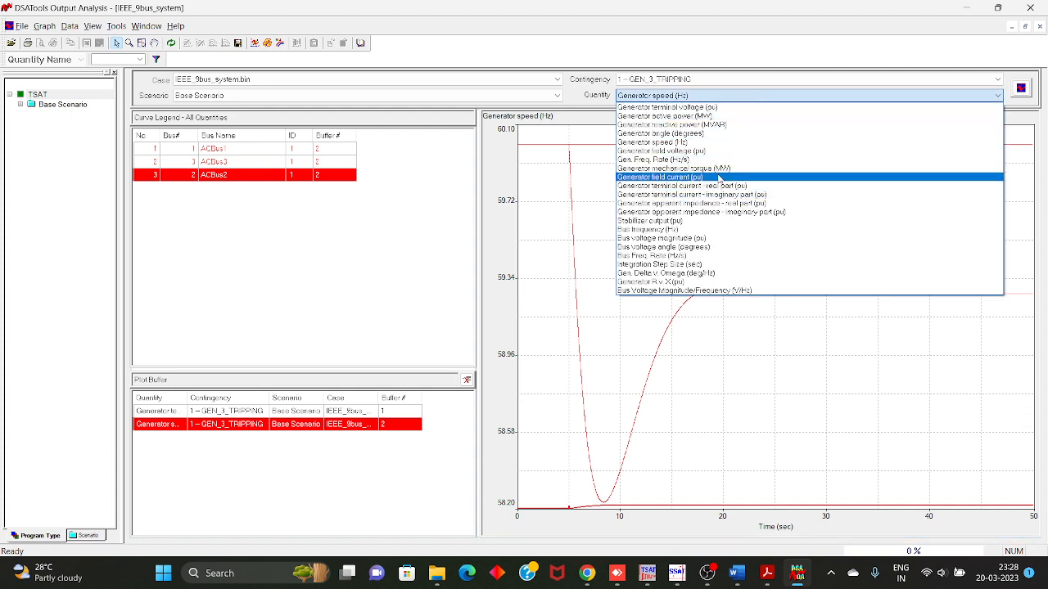
{"action": "left_click", "coordinate": [706, 116]}
{"action": "left_click", "coordinate": [1020, 89]}
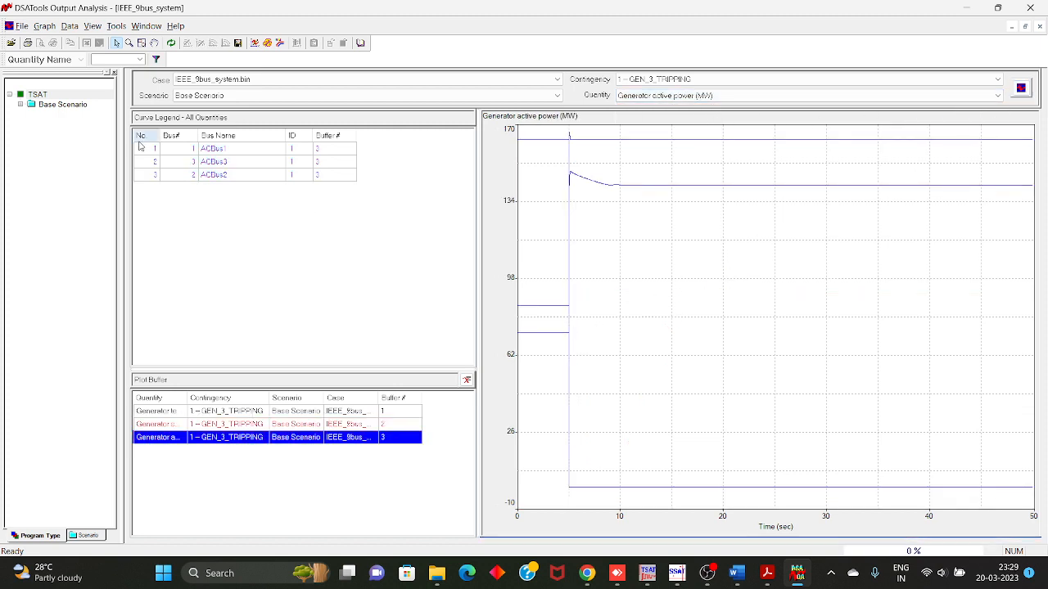
{"action": "left_click", "coordinate": [242, 164]}
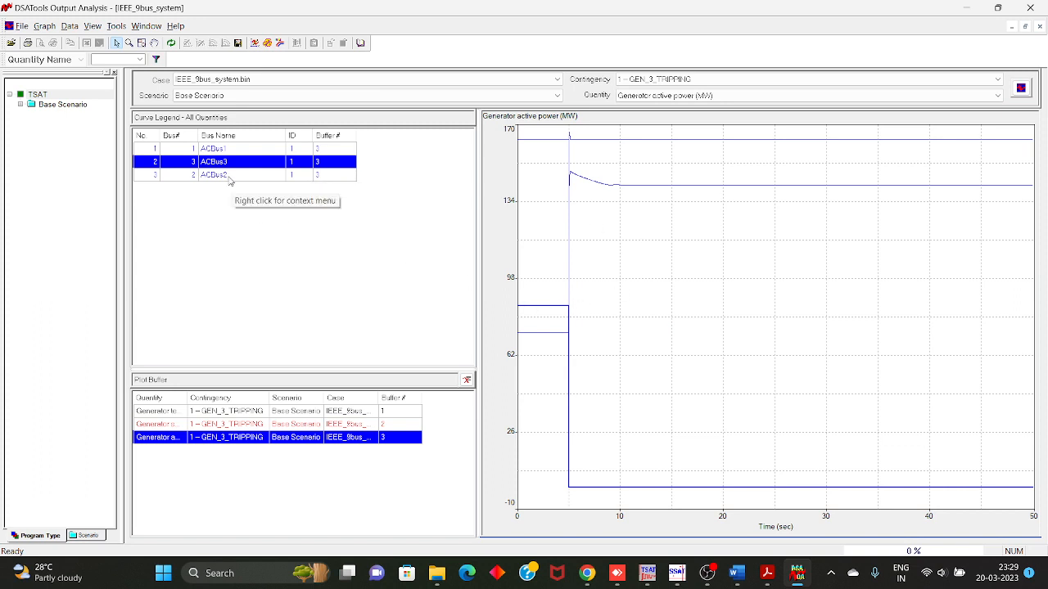
{"action": "left_click", "coordinate": [229, 151]}
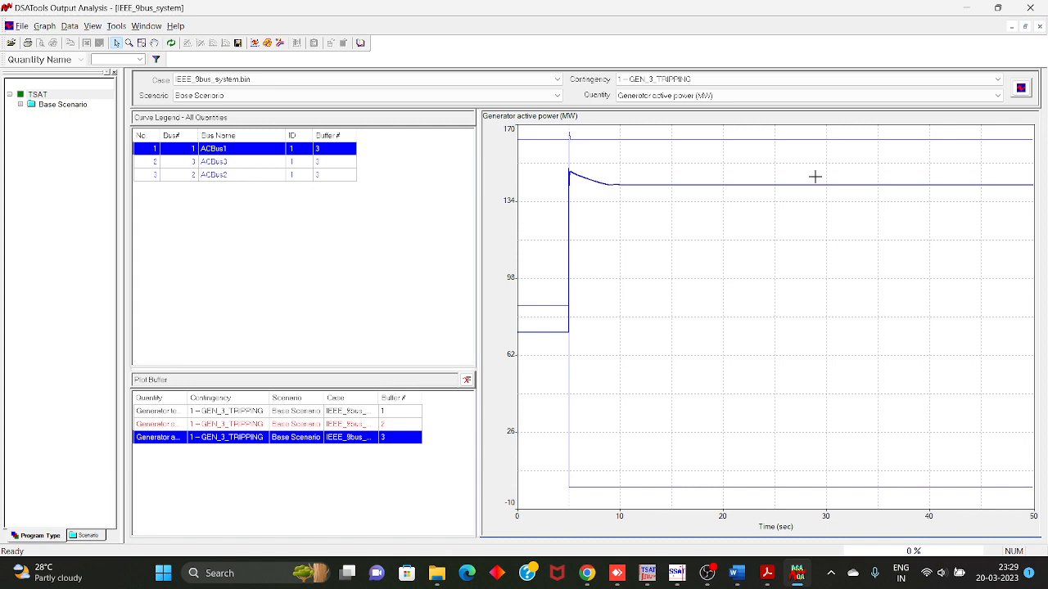
Switch to the SSAT Operation Module and open the IEEE_9bus_system scenario for editing.
{"action": "left_click", "coordinate": [975, 13]}
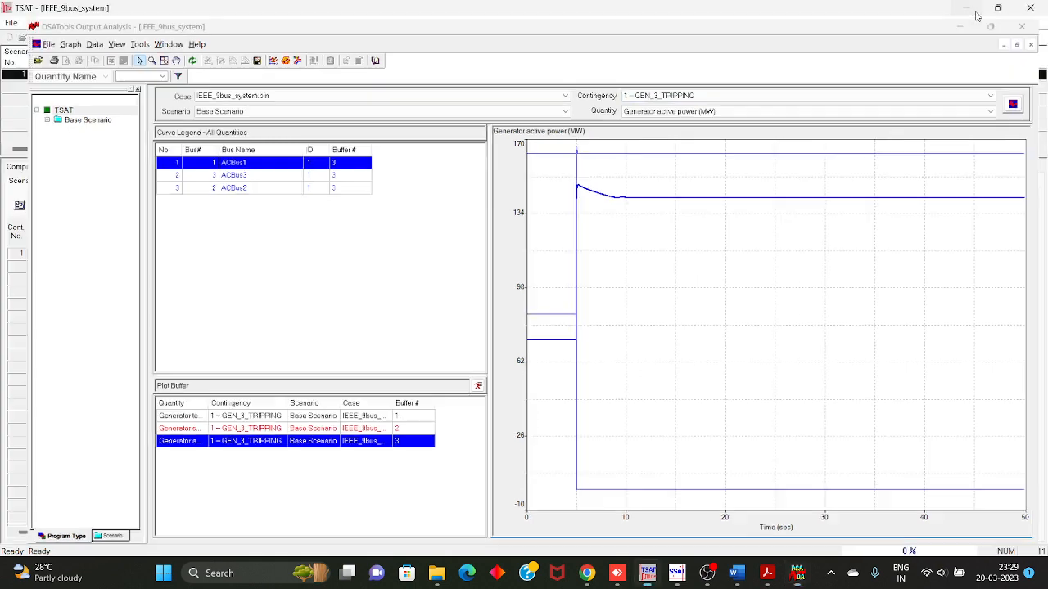
{"action": "left_click", "coordinate": [676, 575]}
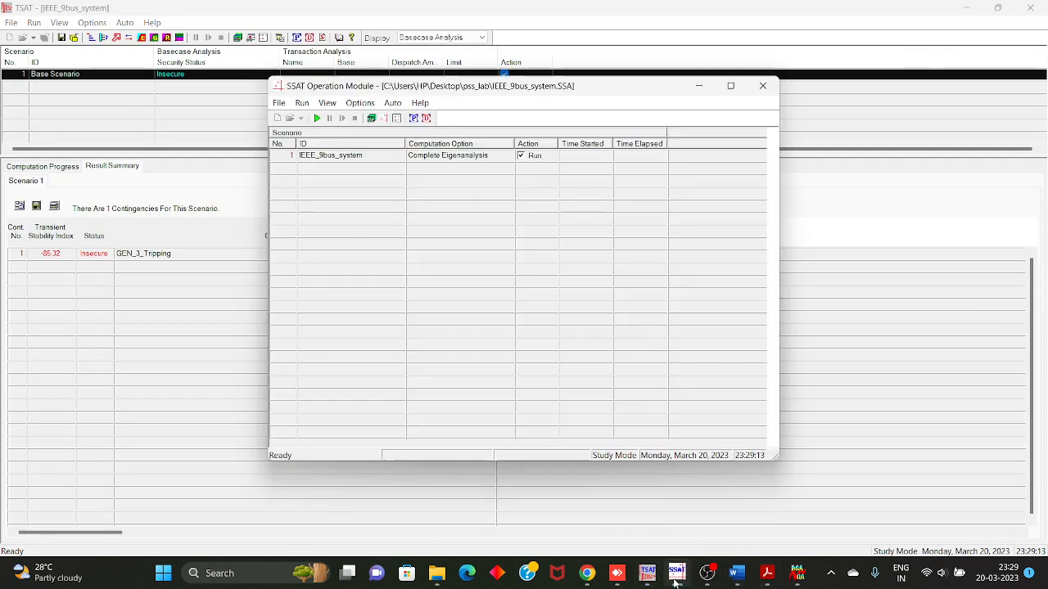
{"action": "double_click", "coordinate": [334, 162]}
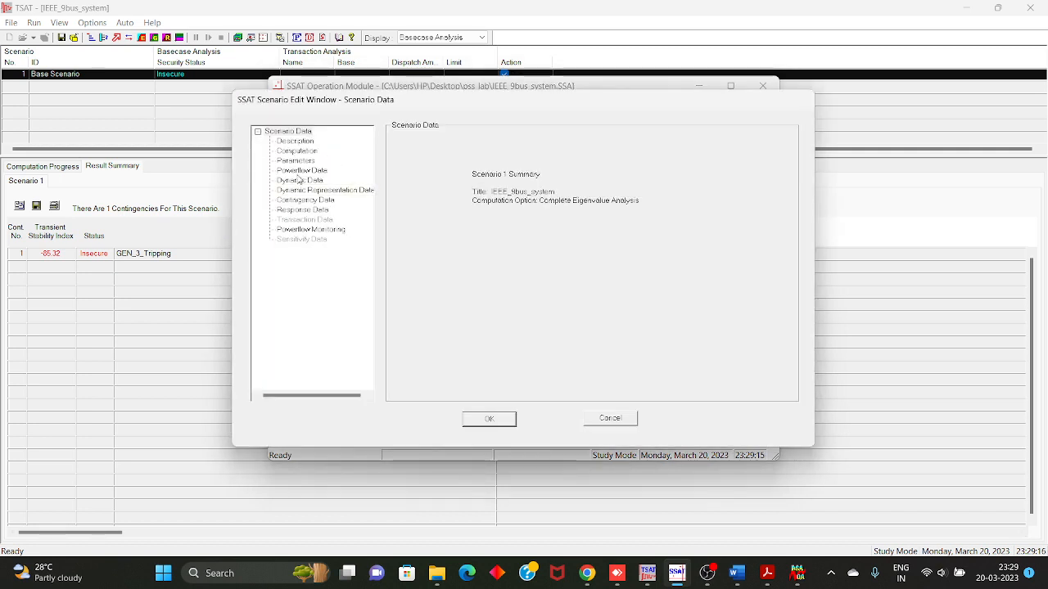
Open the scenario's powerflow file in PSAT, choosing to load the matching station data.
{"action": "left_click", "coordinate": [327, 173]}
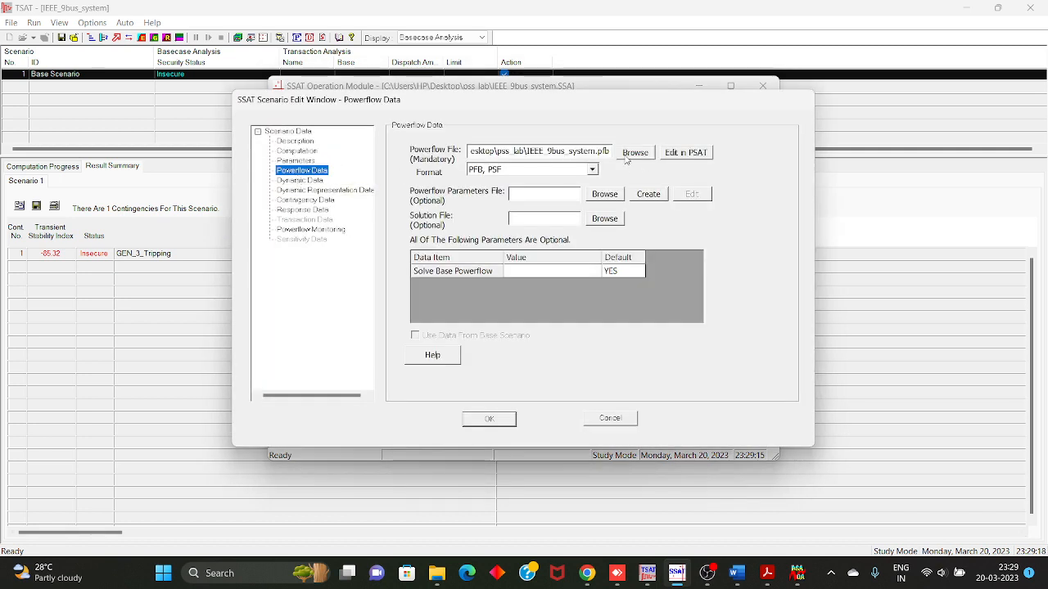
{"action": "left_click", "coordinate": [684, 155]}
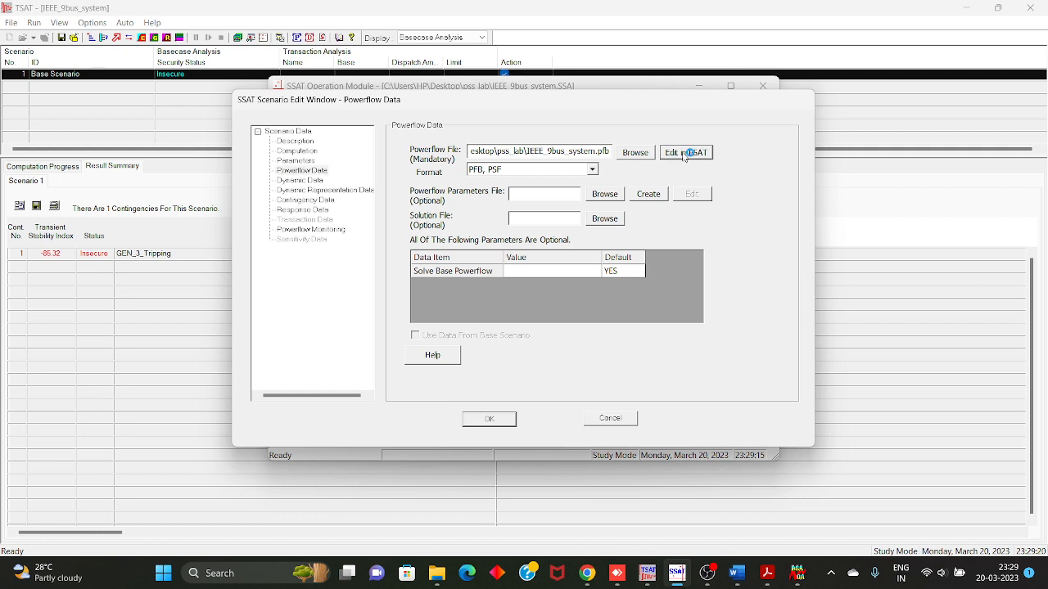
{"action": "left_click", "coordinate": [514, 315]}
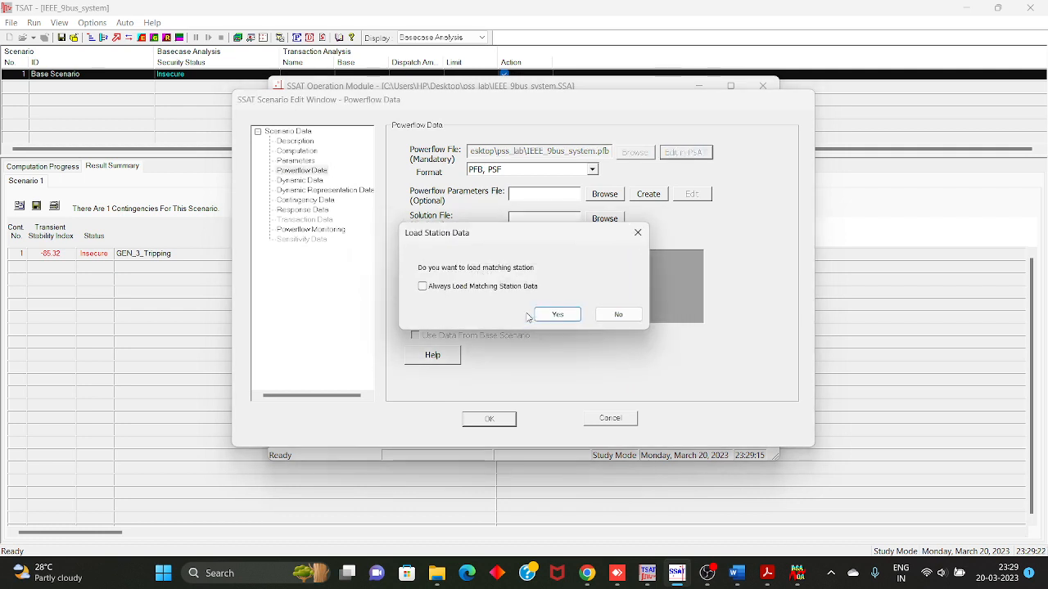
{"action": "left_click", "coordinate": [565, 316]}
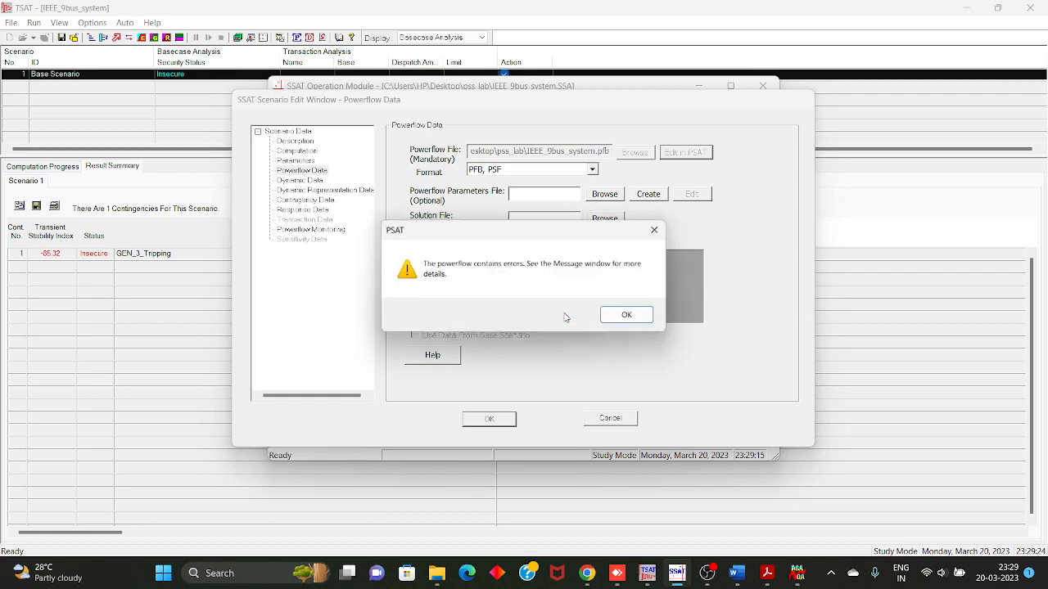
{"action": "left_click", "coordinate": [628, 316]}
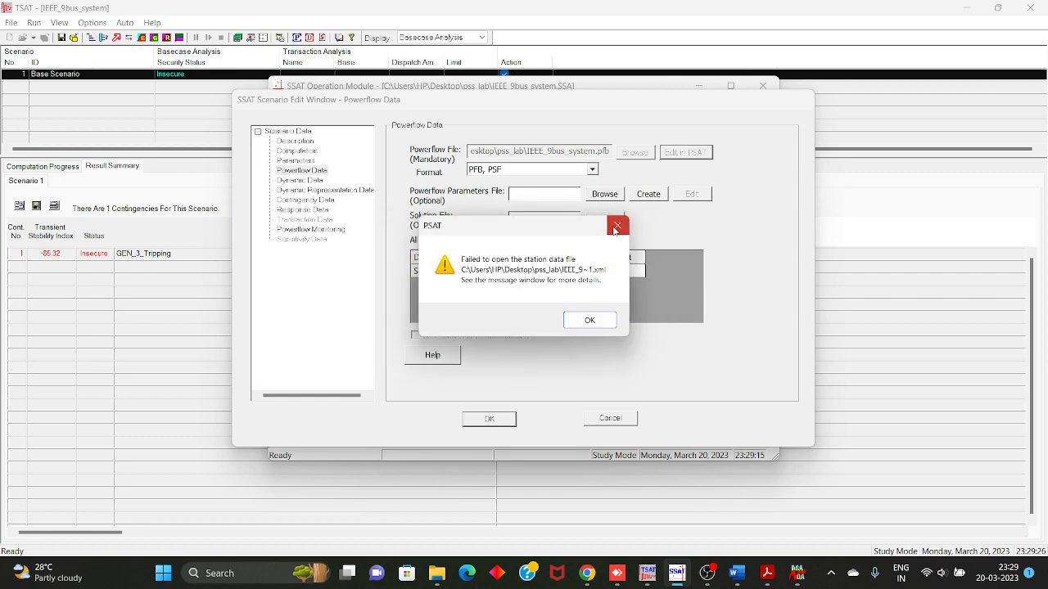
{"action": "left_click", "coordinate": [591, 319]}
Display the Generator table in PSAT, select the ACBus2 generator's row, and close PSAT.
{"action": "left_click", "coordinate": [101, 186]}
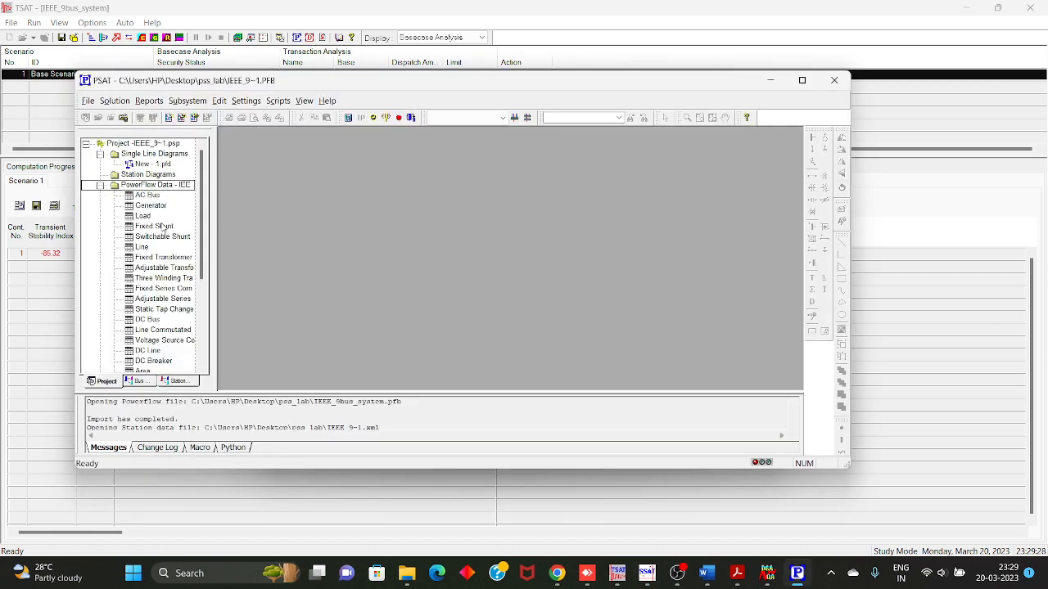
{"action": "double_click", "coordinate": [151, 206]}
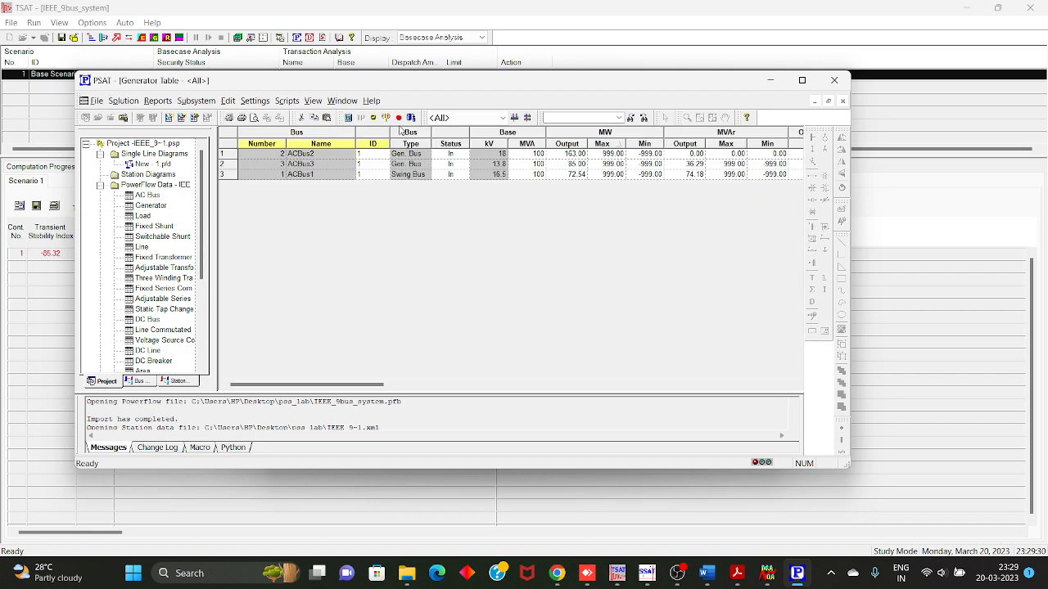
{"action": "double_click", "coordinate": [225, 155]}
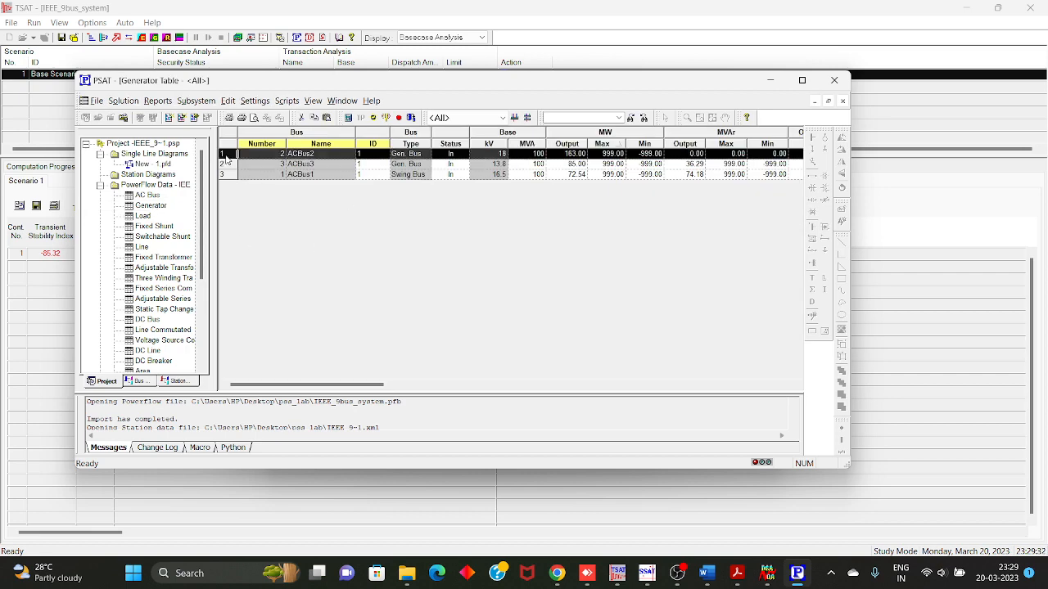
{"action": "left_click", "coordinate": [544, 469]}
{"action": "left_click", "coordinate": [832, 81]}
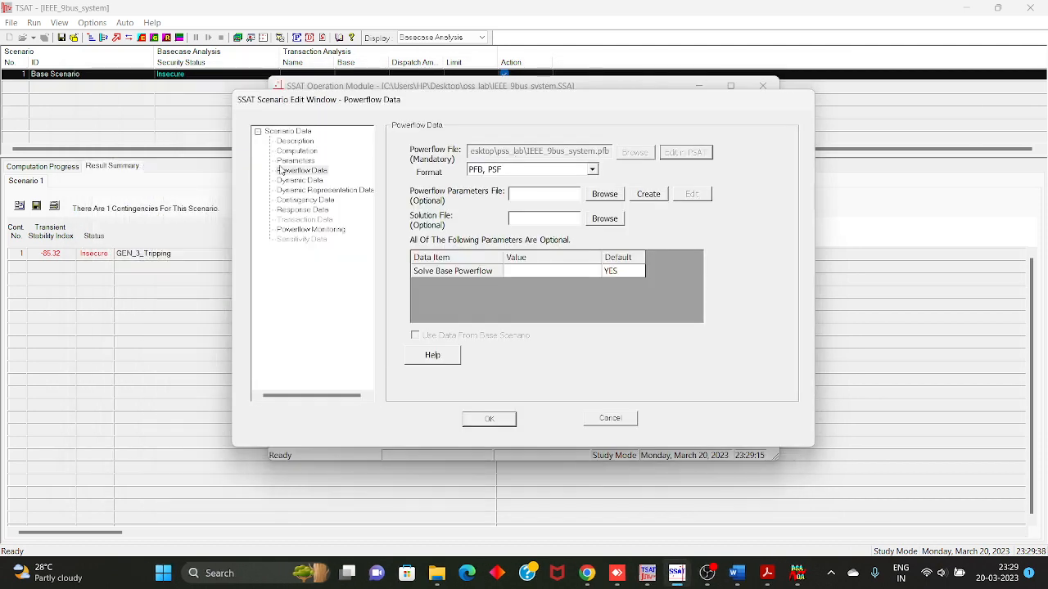
Add IEEE_9bus_system_res.DYR to the SSAT scenario's dynamic files alongside IEEE_9bus_system.DYR and accept the scenario edits.
{"action": "left_click", "coordinate": [288, 183]}
{"action": "left_click", "coordinate": [582, 305]}
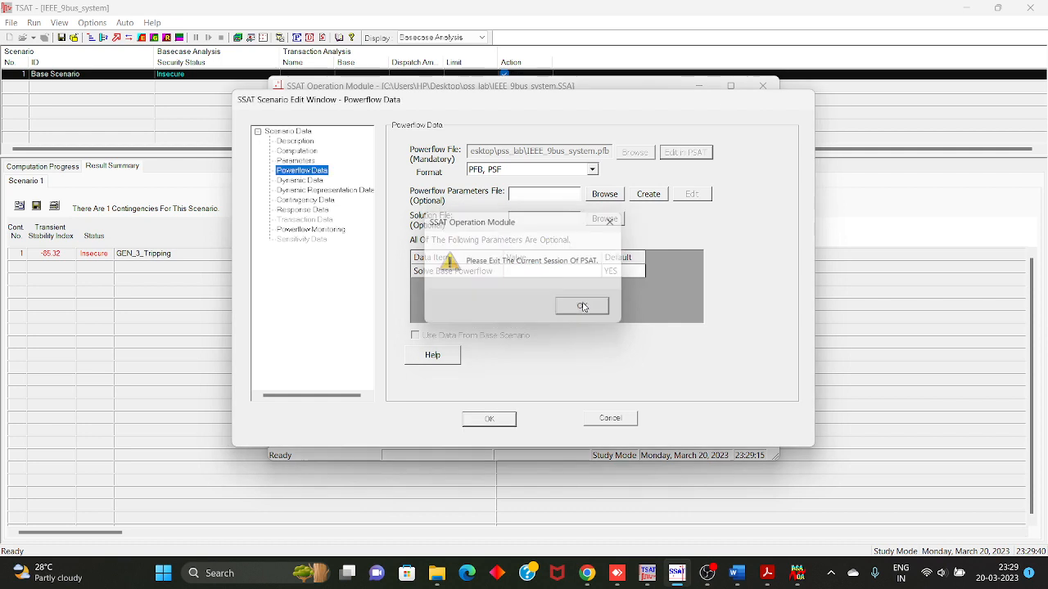
{"action": "left_click", "coordinate": [300, 181]}
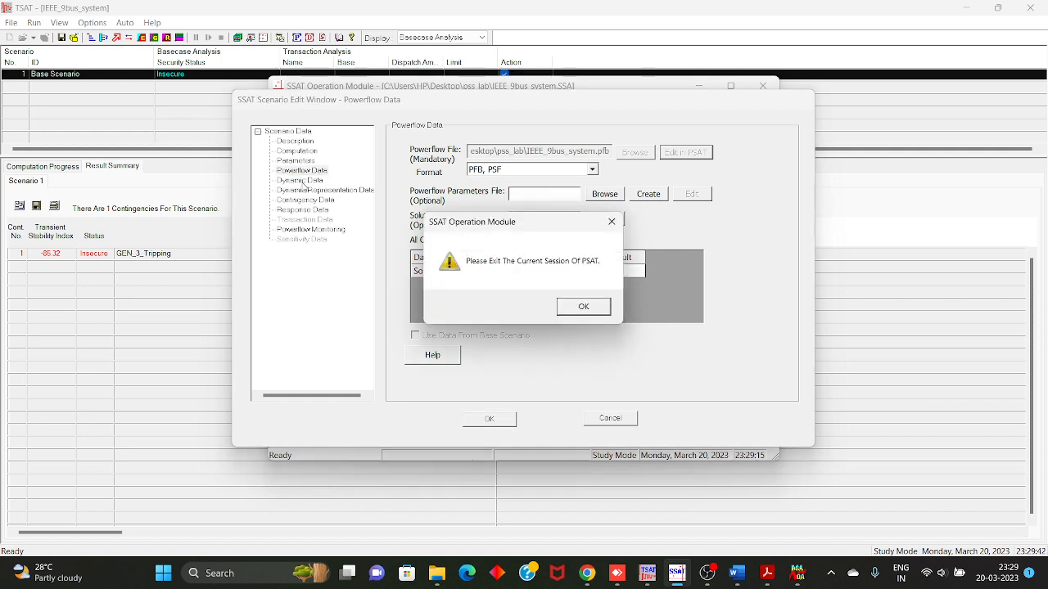
{"action": "left_click", "coordinate": [583, 307]}
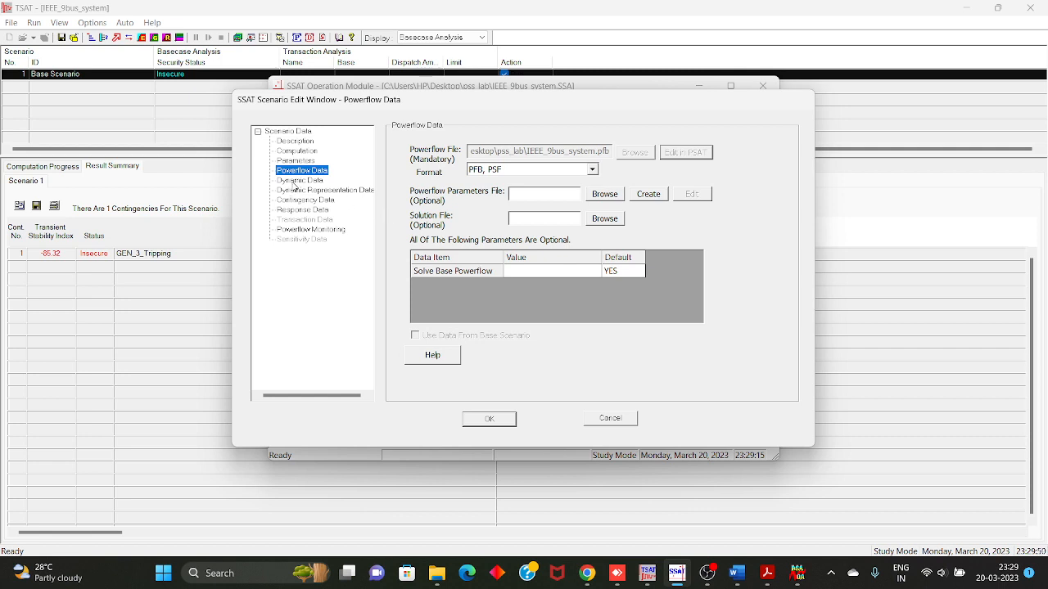
{"action": "left_click", "coordinate": [295, 181]}
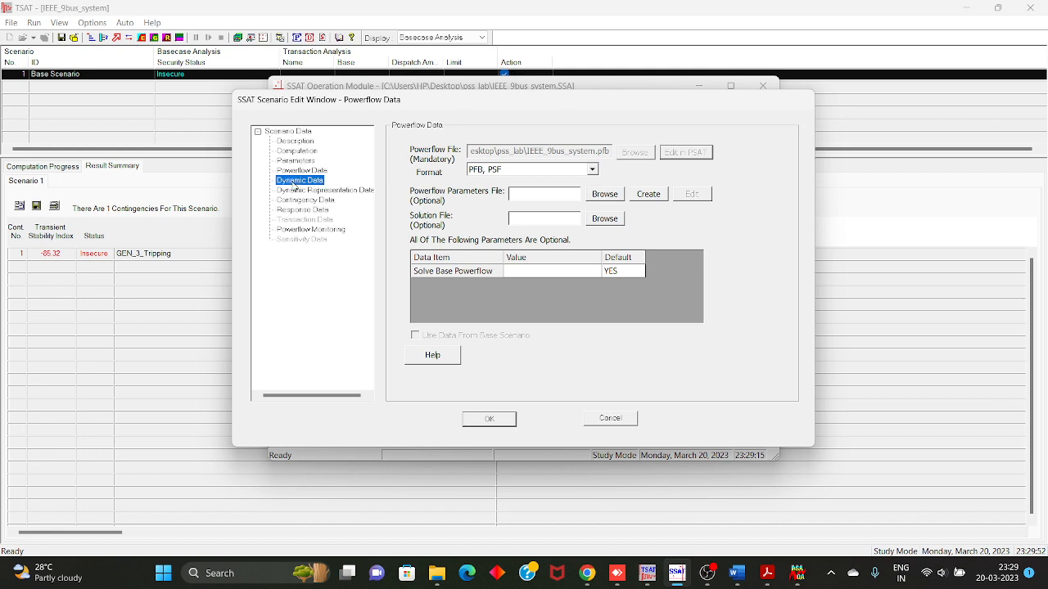
{"action": "left_click", "coordinate": [538, 169]}
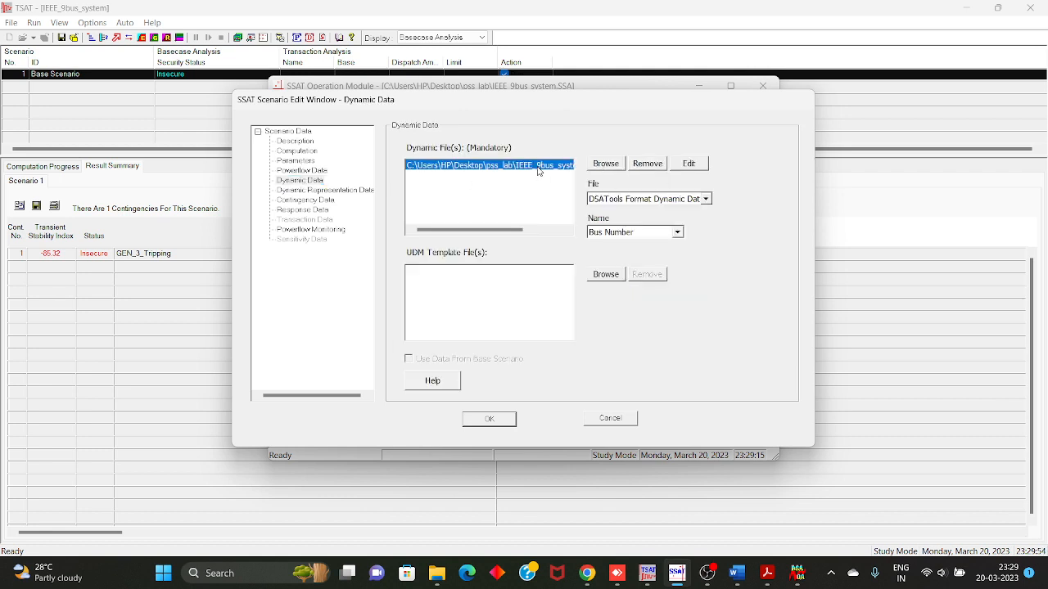
{"action": "left_click_drag", "start_coordinate": [483, 233], "coordinate": [521, 233]}
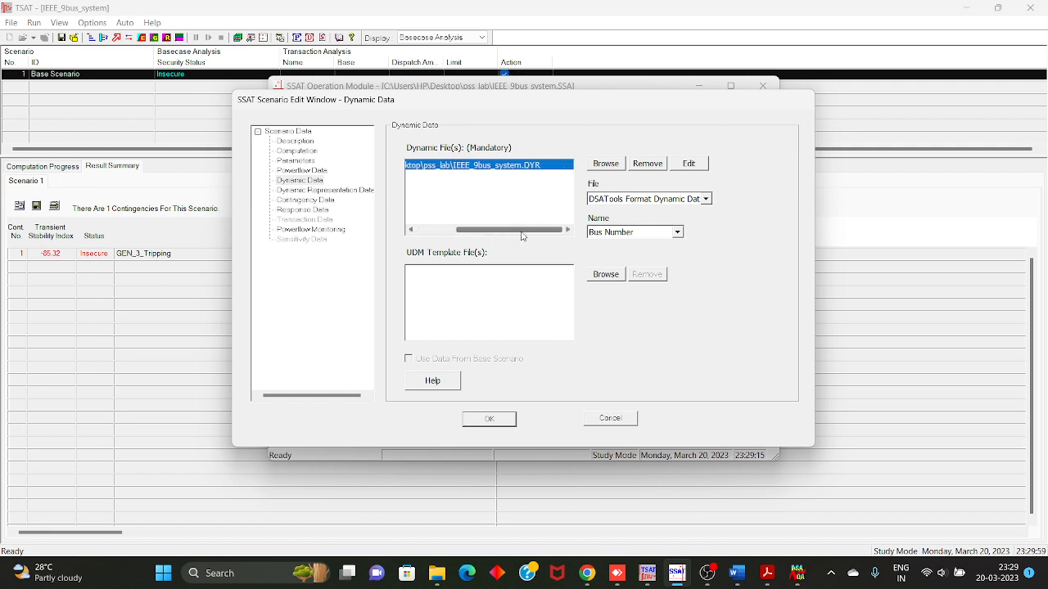
{"action": "left_click", "coordinate": [620, 166]}
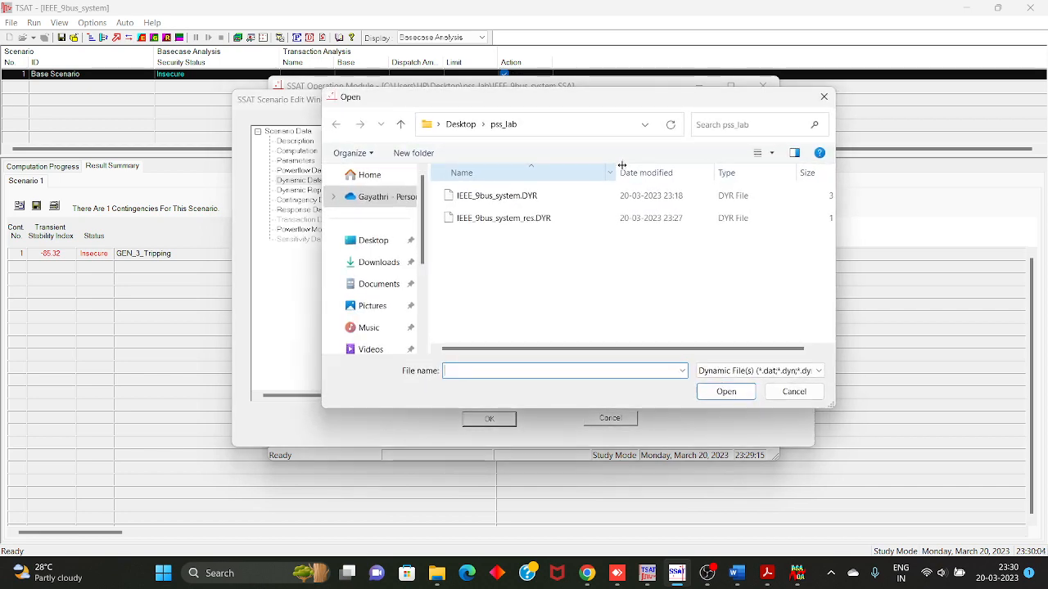
{"action": "double_click", "coordinate": [512, 217]}
{"action": "left_click_drag", "start_coordinate": [510, 230], "coordinate": [474, 231]}
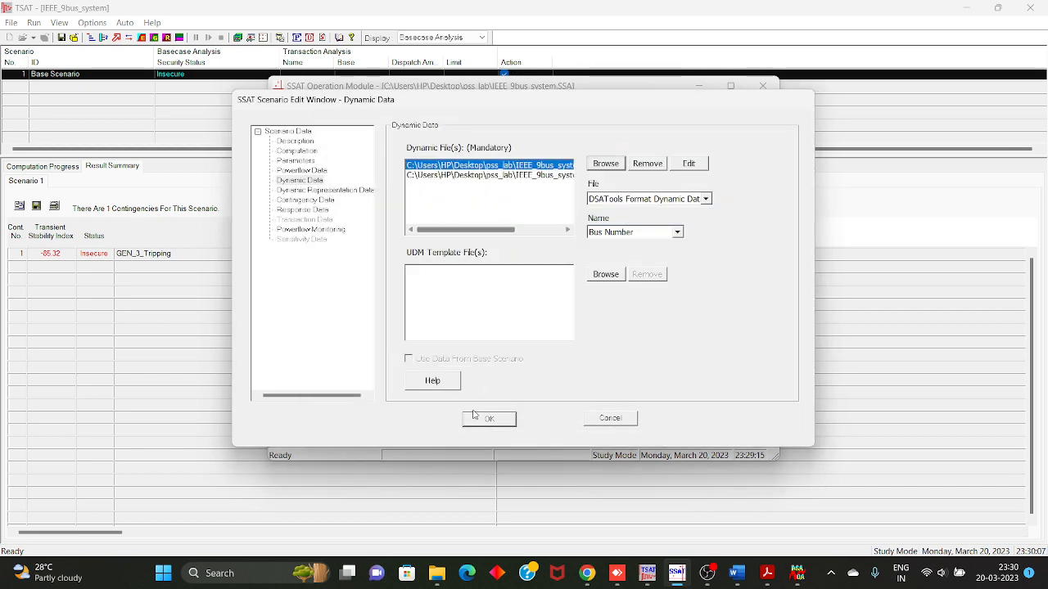
{"action": "left_click", "coordinate": [477, 423]}
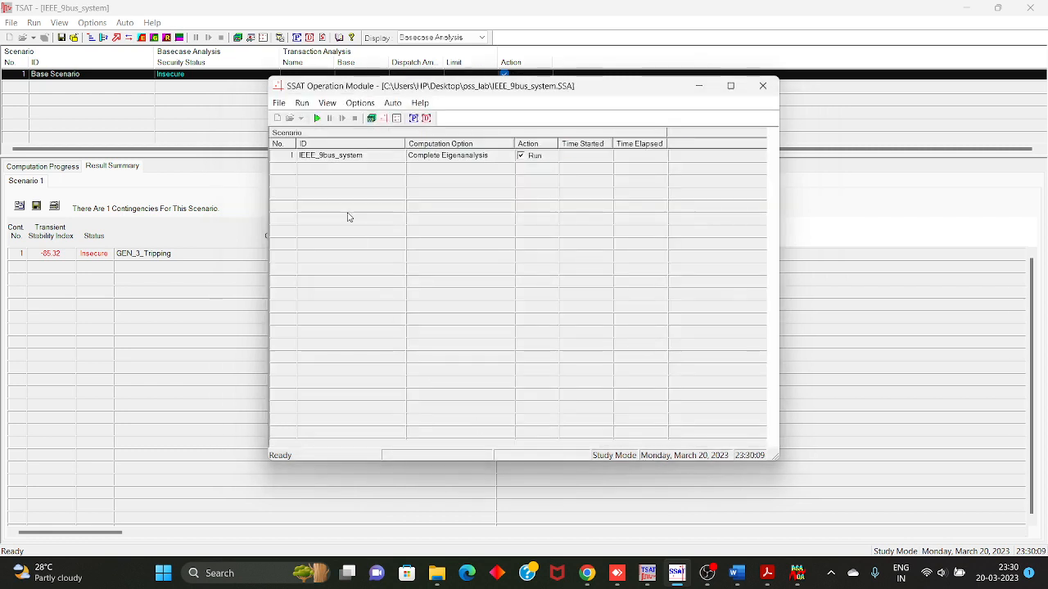
Run the complete eigenanalysis and open the IEEE_9bus_system scenario's eigenvalue results in the SSAT Output Analysis Module, maximized.
{"action": "left_click", "coordinate": [318, 119]}
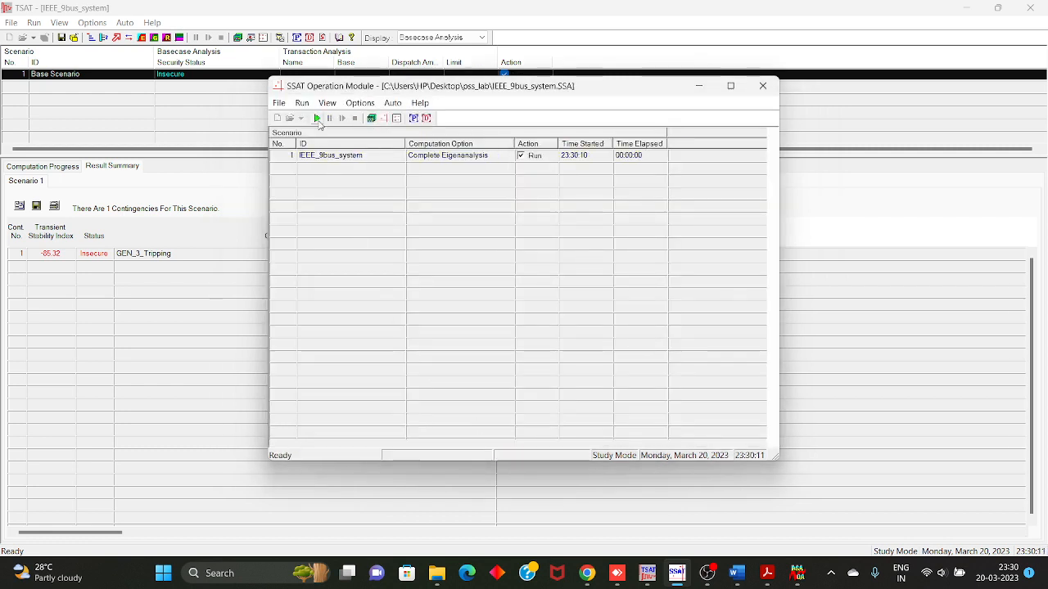
{"action": "left_click", "coordinate": [385, 119]}
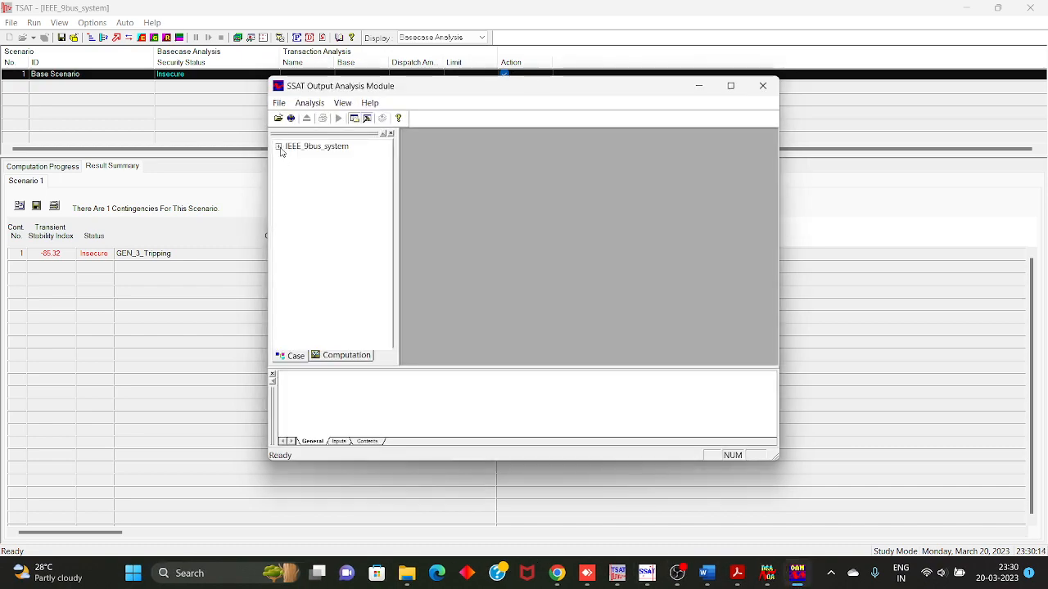
{"action": "left_click", "coordinate": [279, 148]}
{"action": "left_click", "coordinate": [279, 148]}
{"action": "left_click", "coordinate": [279, 148]}
{"action": "double_click", "coordinate": [325, 160]}
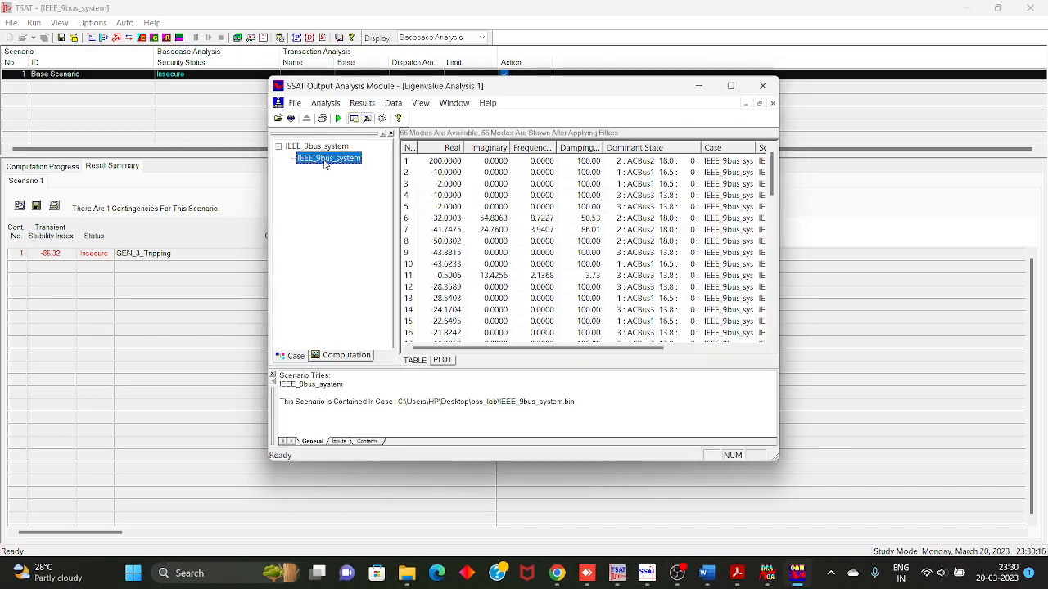
{"action": "left_click", "coordinate": [730, 85]}
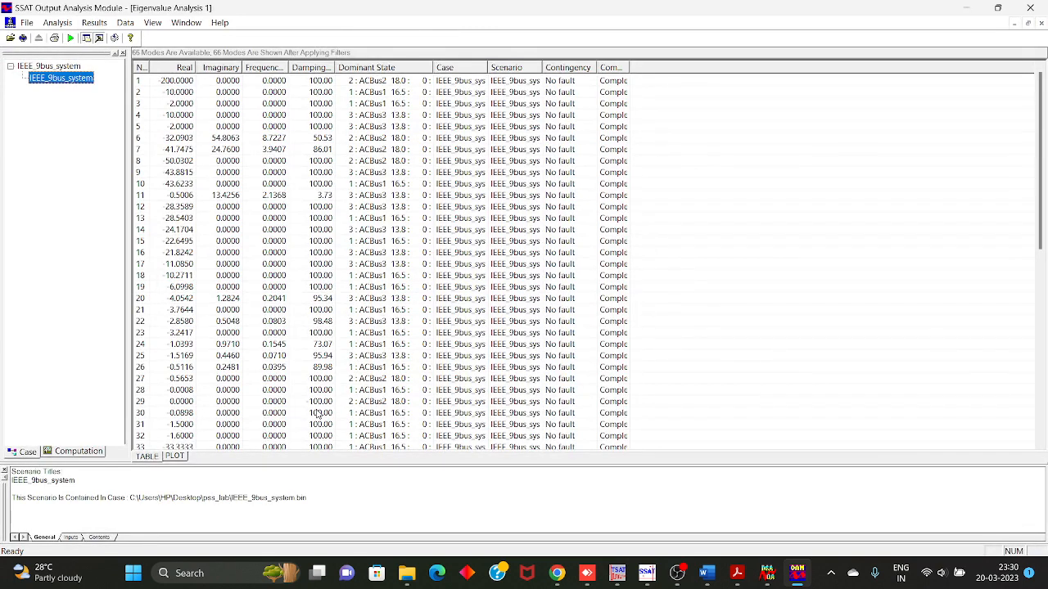
Look through the eigenvalue table and view the mode characteristics of mode 11, dominated by ACBus3.
{"action": "scroll", "coordinate": [327, 272], "scroll_direction": "down", "scroll_amount": 4}
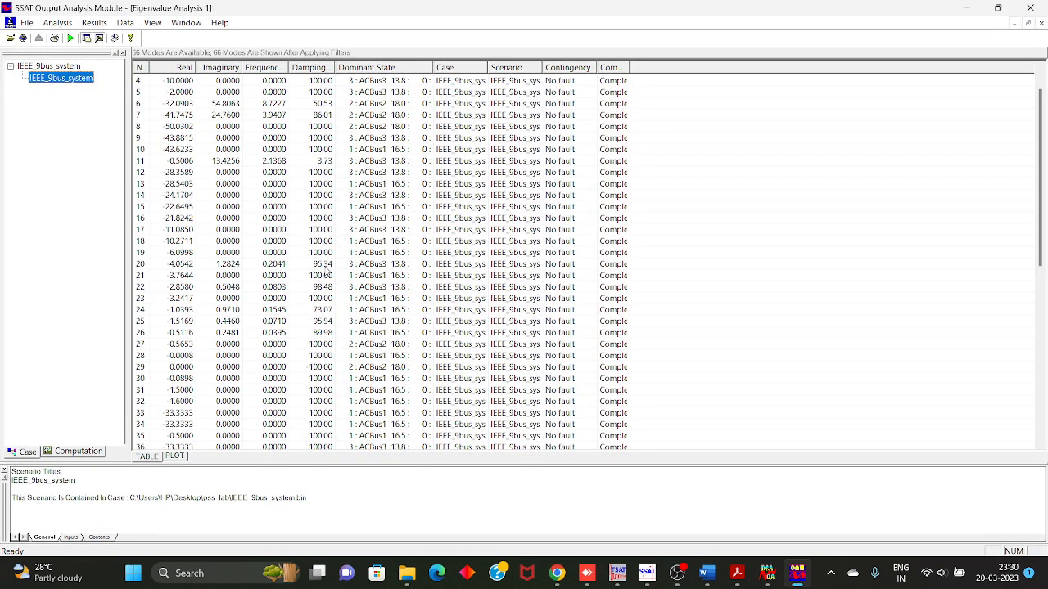
{"action": "scroll", "coordinate": [325, 272], "scroll_direction": "up", "scroll_amount": 4}
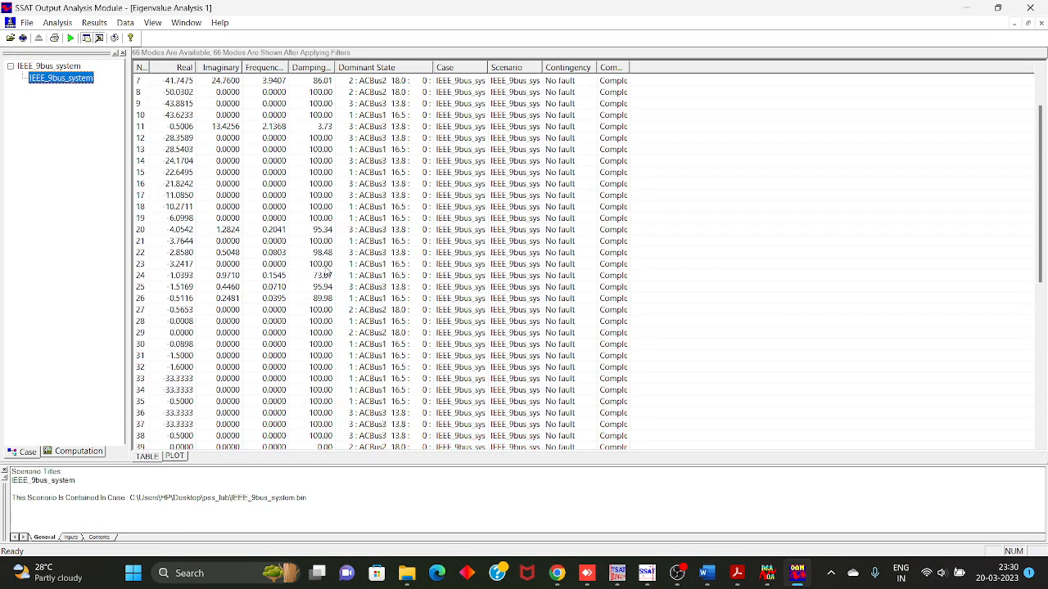
{"action": "left_click", "coordinate": [313, 196]}
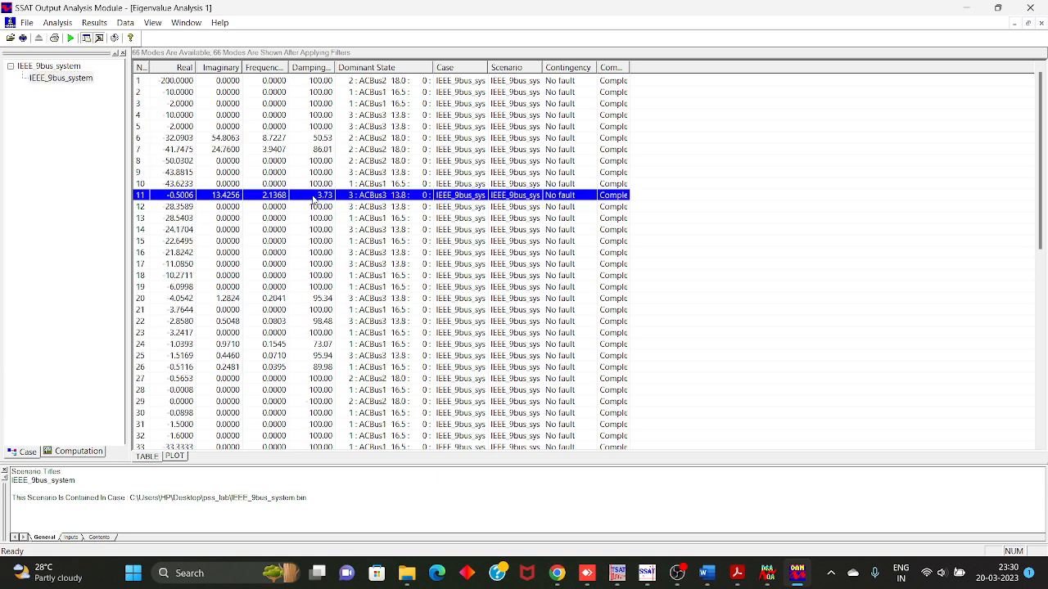
{"action": "double_click", "coordinate": [313, 199]}
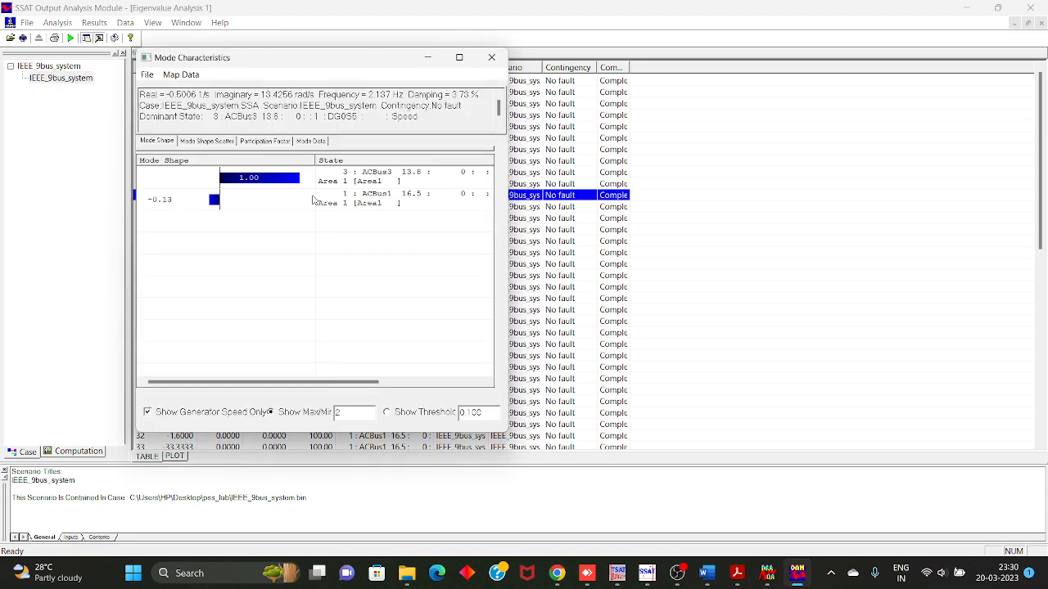
{"action": "left_click", "coordinate": [489, 59]}
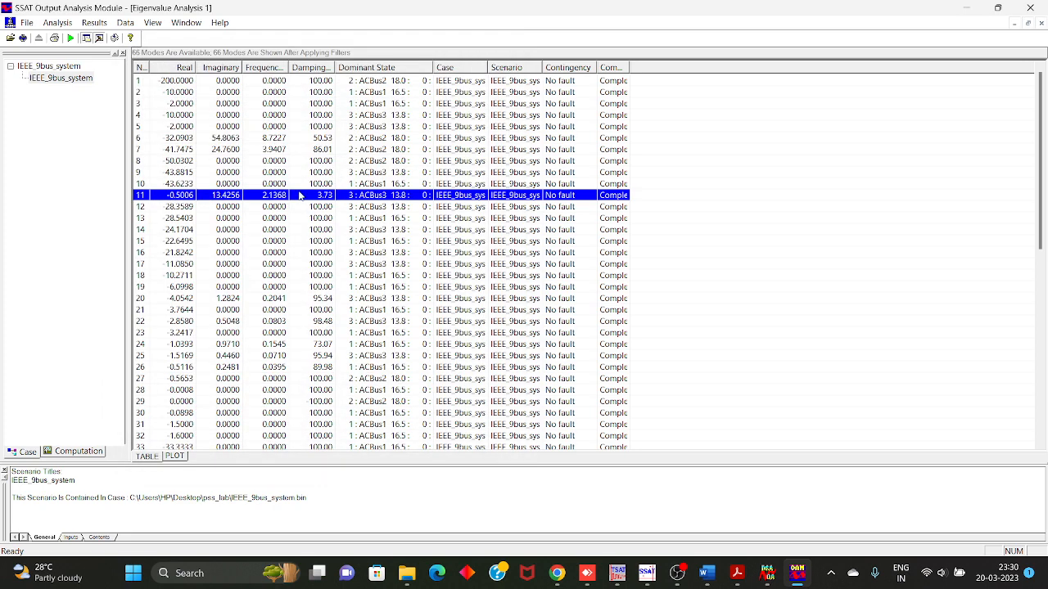
Reopen the mode characteristics of mode 11 in a maximized window, highlight its frequency and damping values, and close it.
{"action": "double_click", "coordinate": [300, 196]}
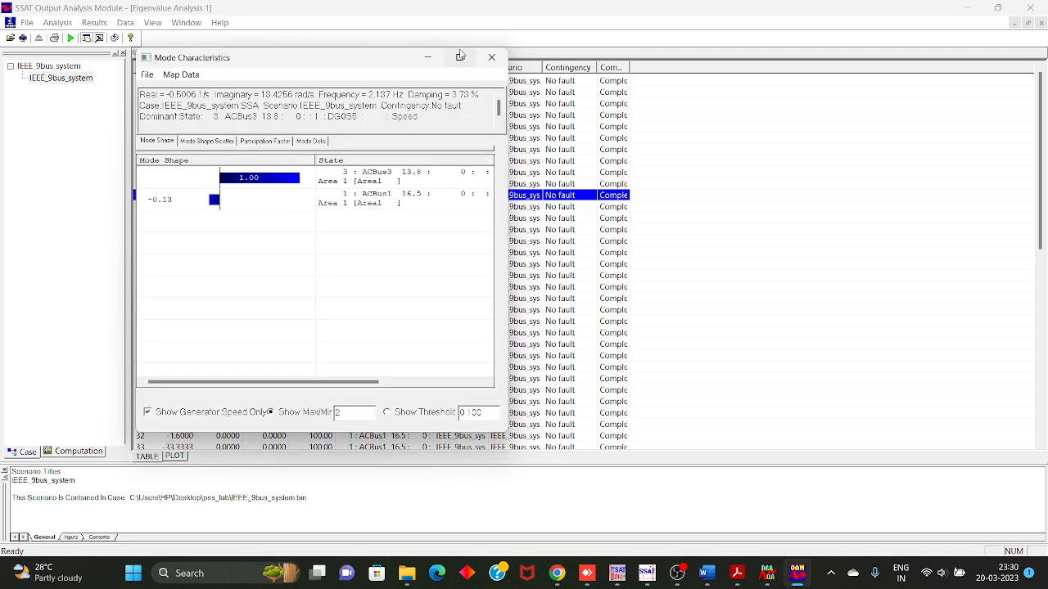
{"action": "double_click", "coordinate": [460, 58]}
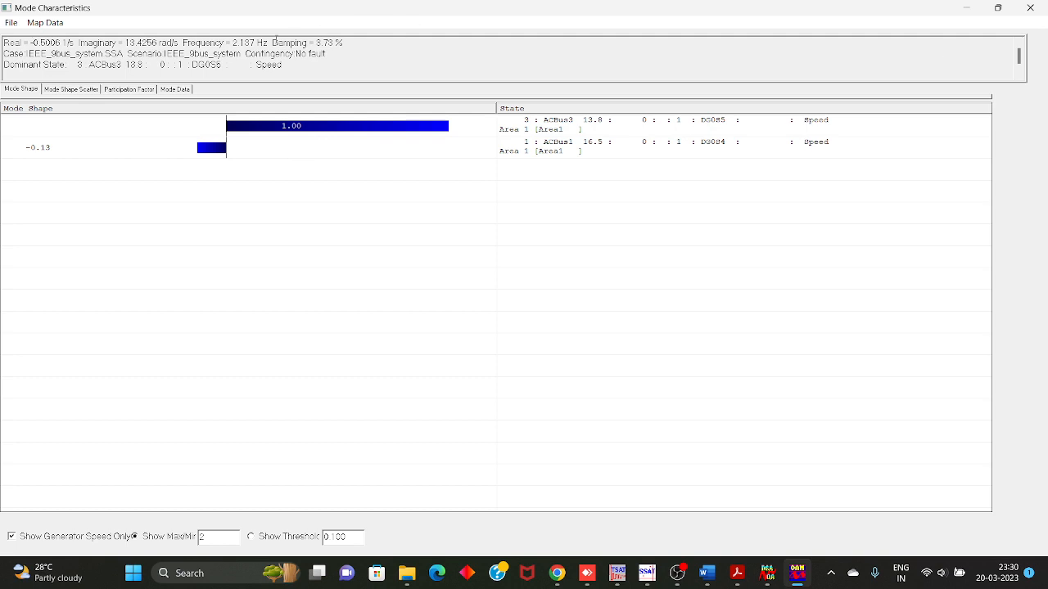
{"action": "left_click_drag", "start_coordinate": [184, 43], "coordinate": [347, 45]}
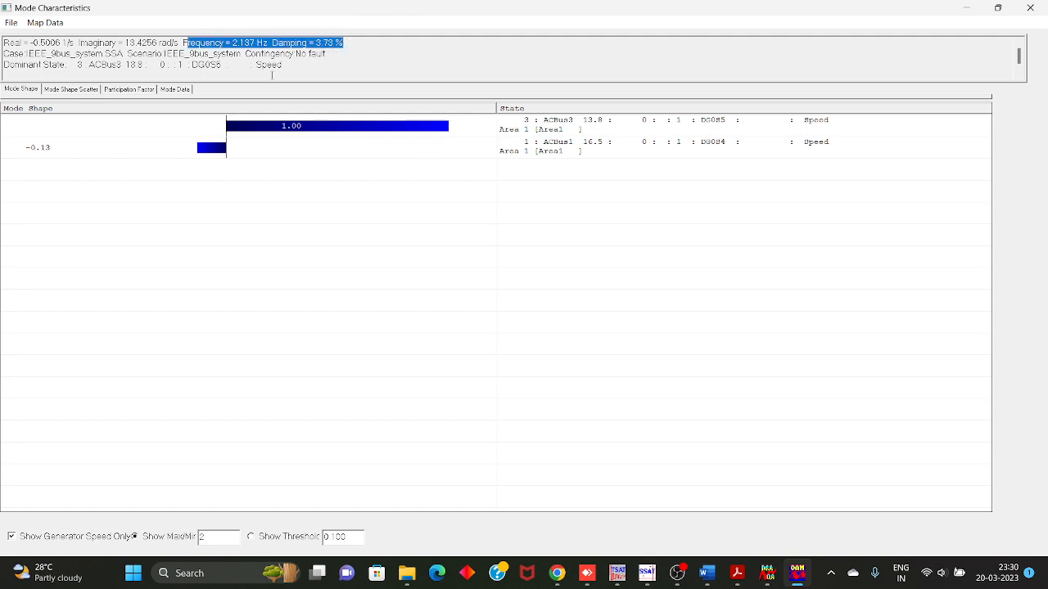
{"action": "left_click_drag", "start_coordinate": [185, 43], "coordinate": [345, 46]}
{"action": "left_click", "coordinate": [1030, 7]}
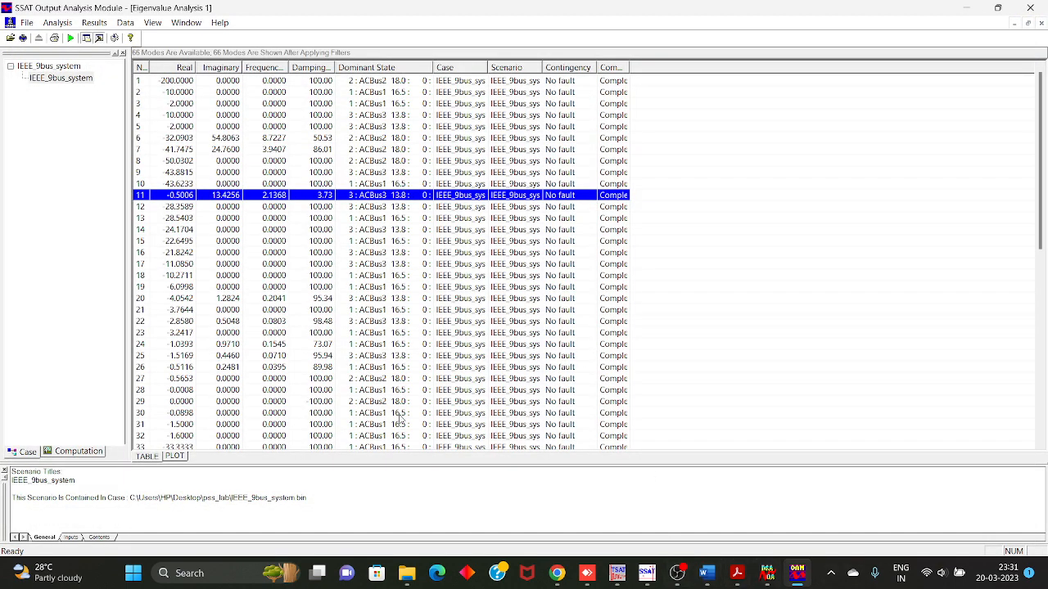
{"action": "left_click", "coordinate": [676, 573]}
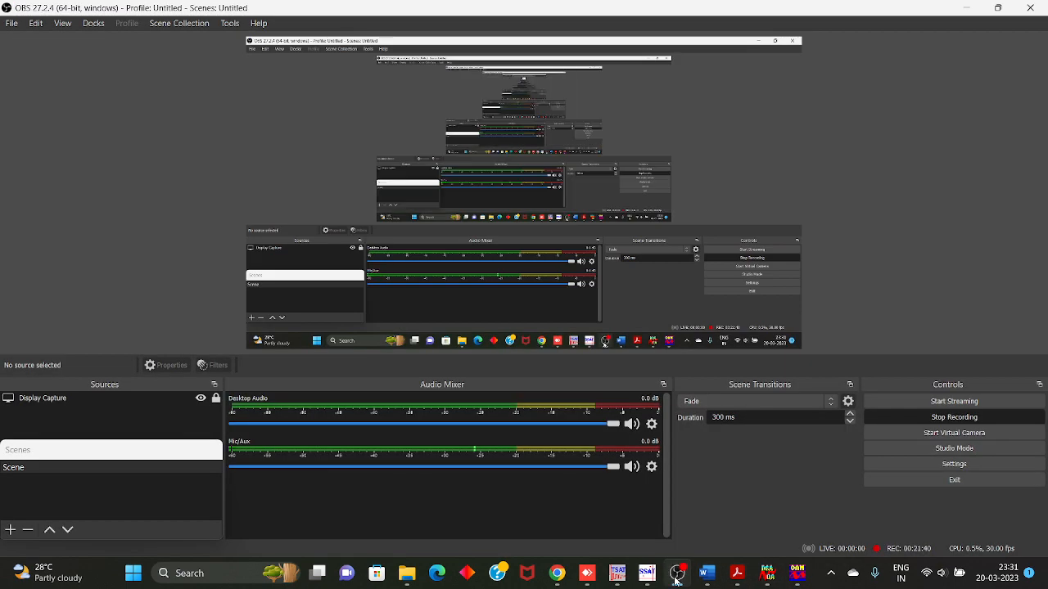